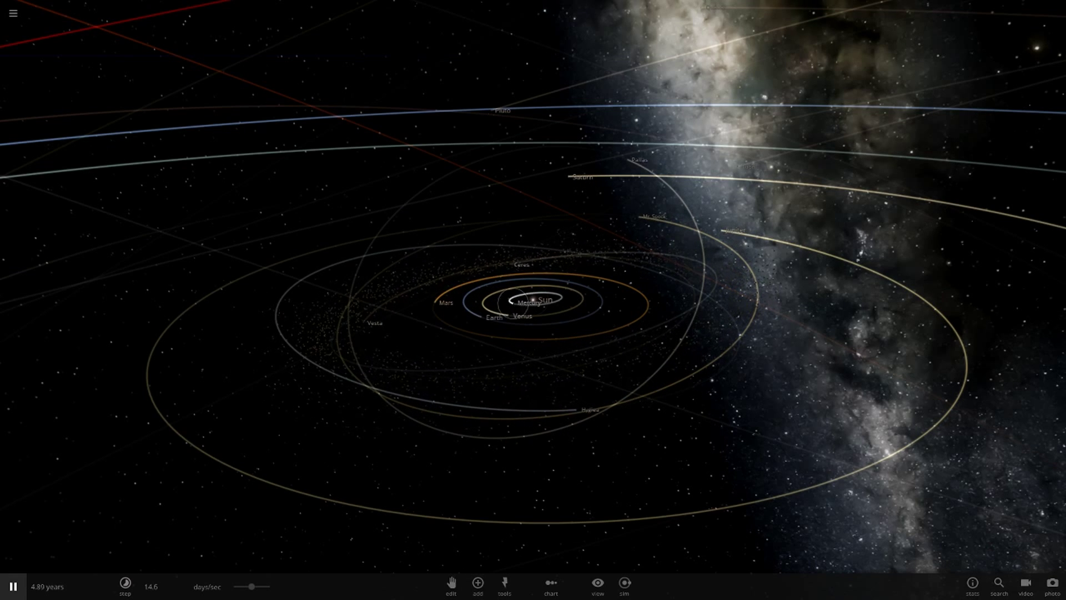
# Pause the simulation and place the custom Big Gas planet in orbit around the Sun within the asteroid belt.
pyautogui.moveTo(527, 305); pyautogui.dragTo(549, 373, button='right')
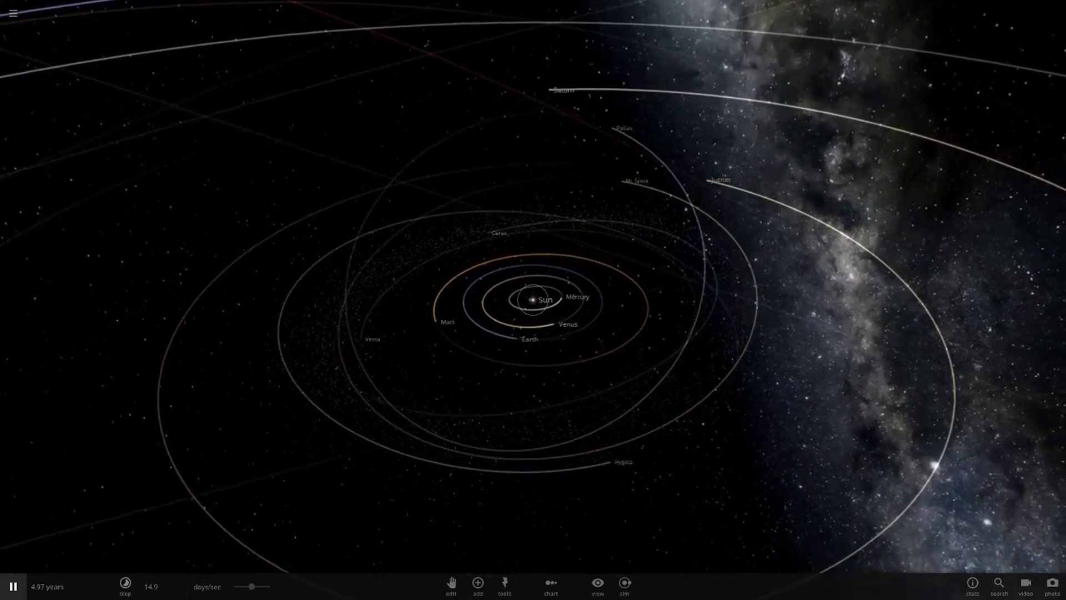
pyautogui.moveTo(533, 300)
pyautogui.moveTo(533, 302); pyautogui.dragTo(526, 369, button='right')
pyautogui.click(504, 586)
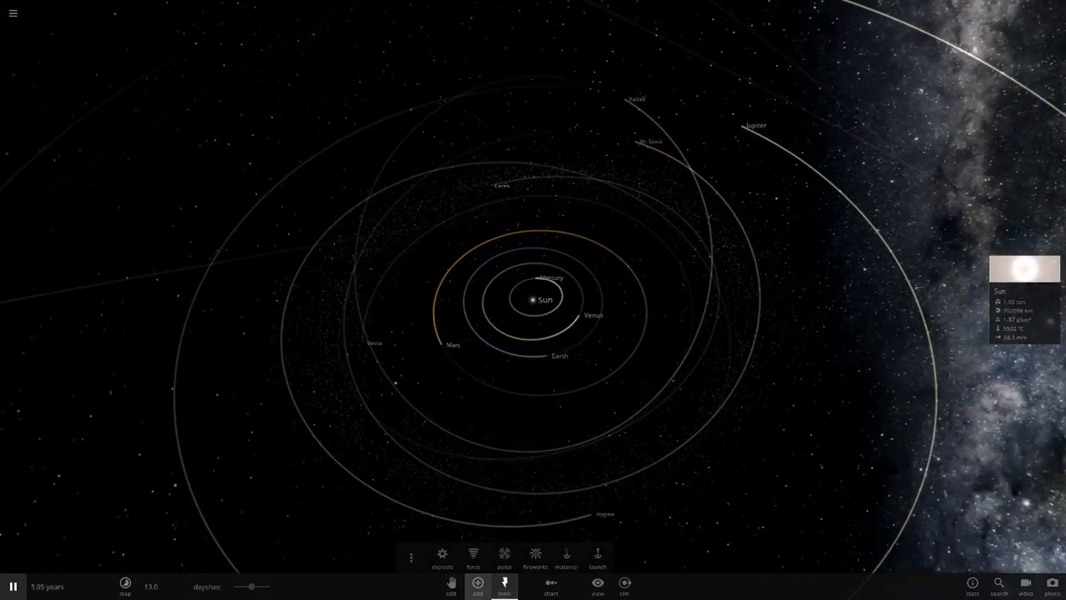
pyautogui.click(478, 586)
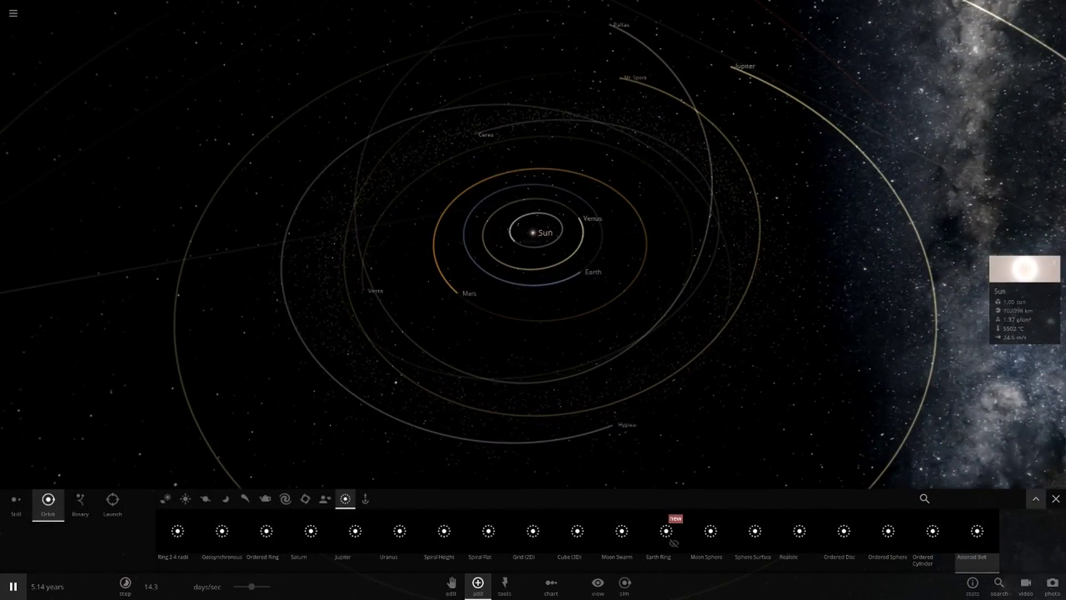
pyautogui.click(1036, 499)
pyautogui.click(325, 434)
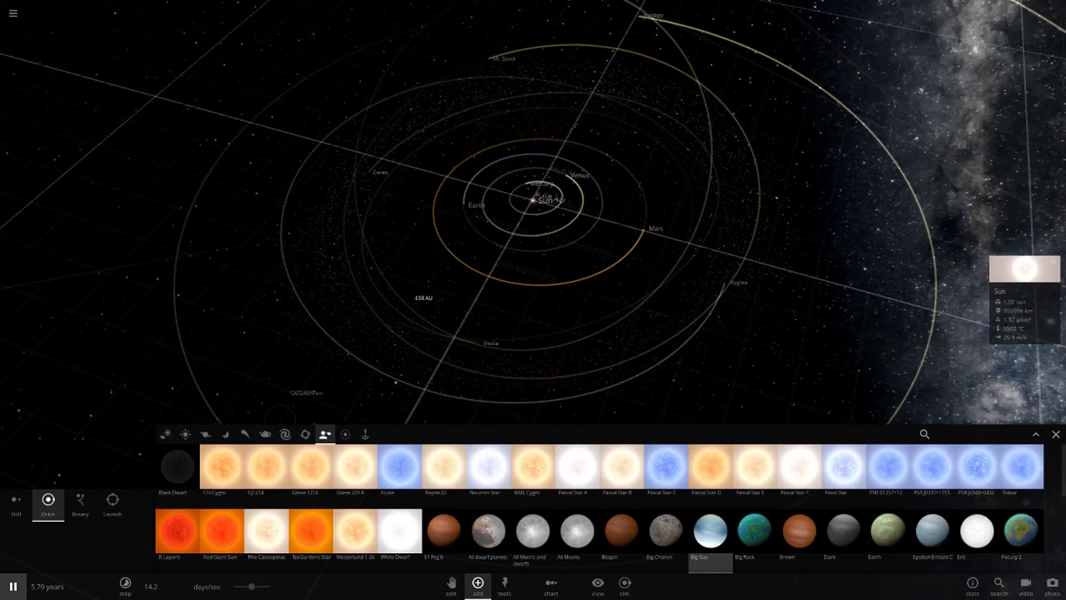
pyautogui.press('space')
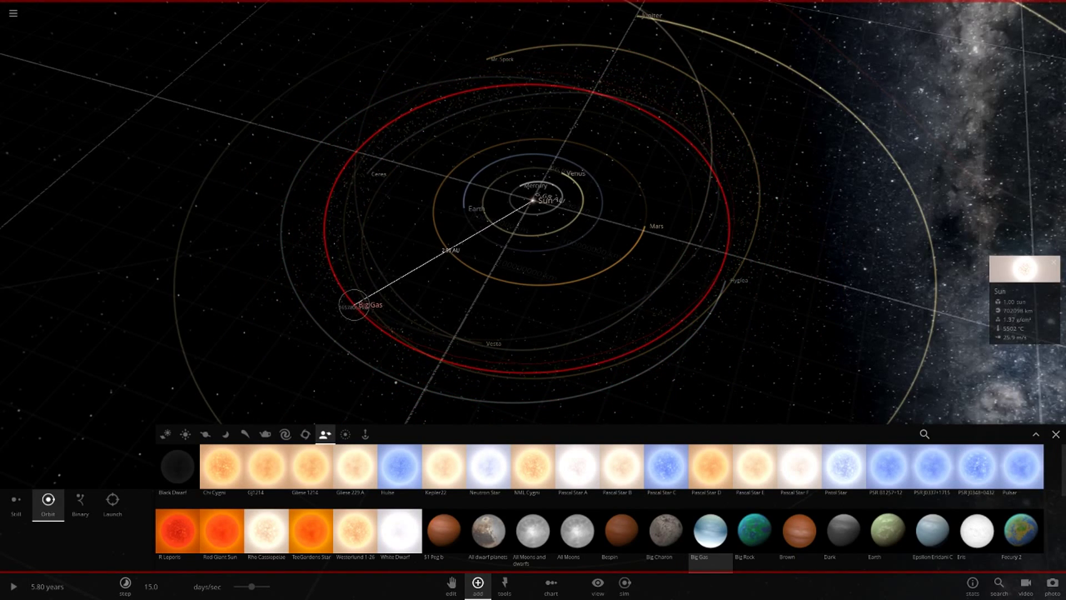
pyautogui.click(354, 305)
pyautogui.click(1055, 435)
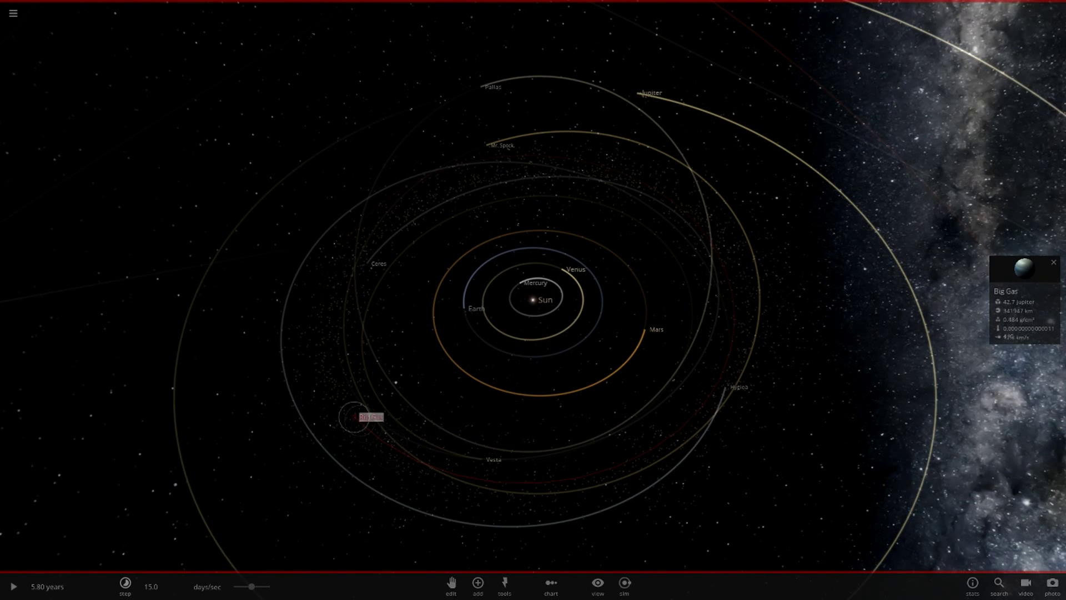
# Focus on Big Gas and examine its surface up close with the object catalogue open.
pyautogui.doubleClick(356, 416)
pyautogui.click(478, 586)
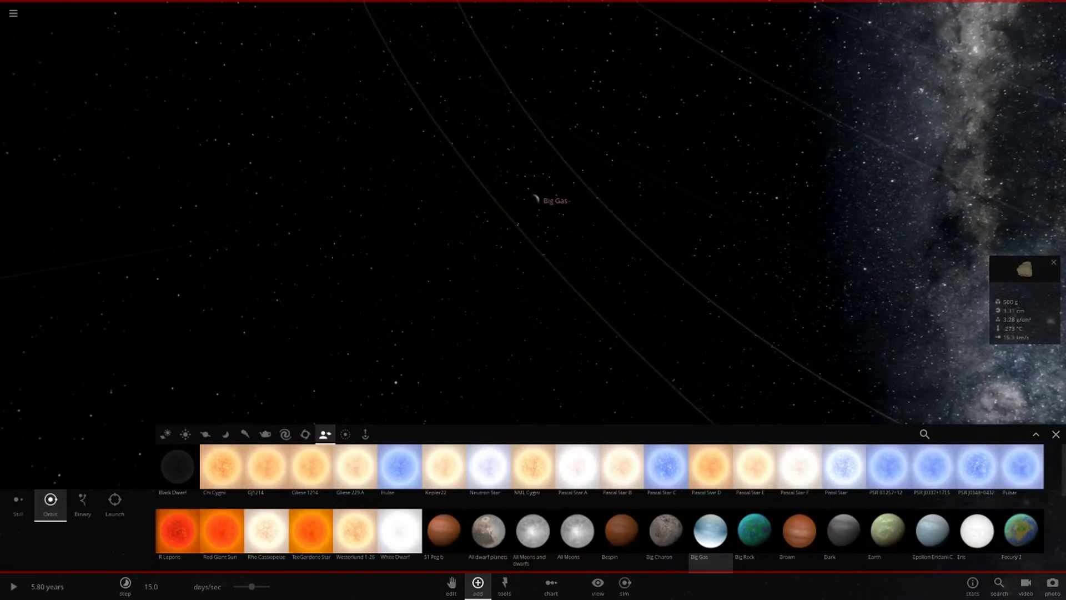
pyautogui.scroll(5, 500, 333)
pyautogui.moveTo(500, 333); pyautogui.dragTo(800, 527, button='right')
pyautogui.scroll(-3, 422, 311)
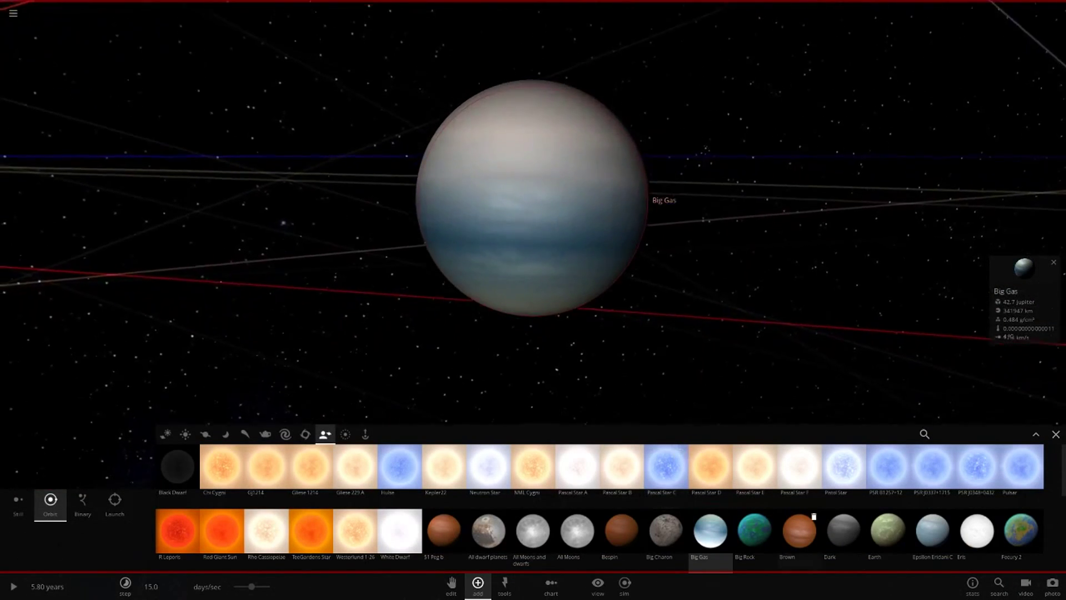
# Place the custom planet HD 100546 b as a still object far outside the planets' orbits.
pyautogui.scroll(-1, 636, 515)
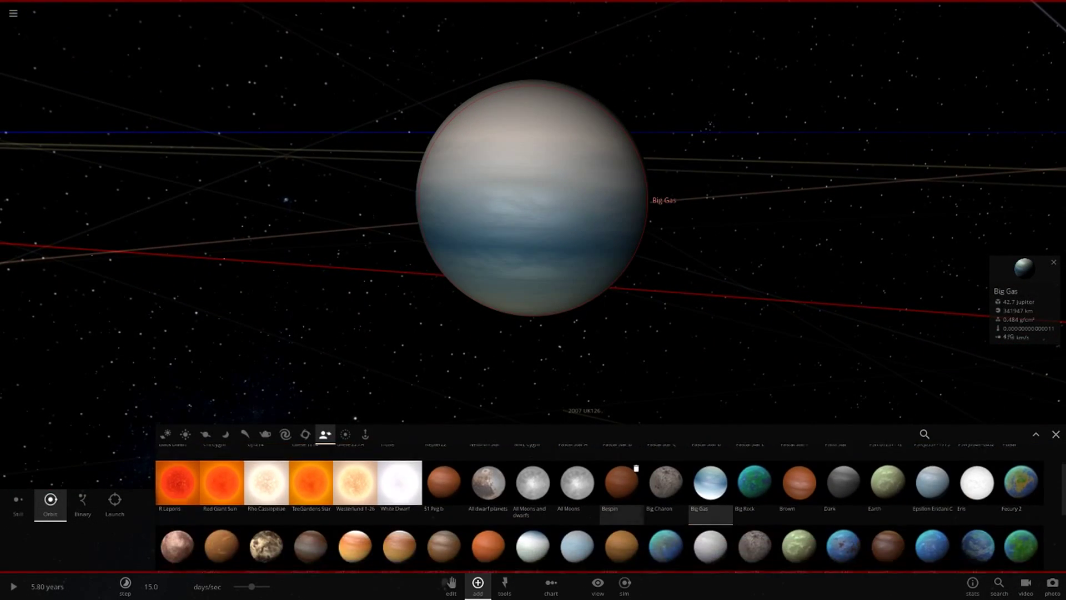
pyautogui.click(502, 516)
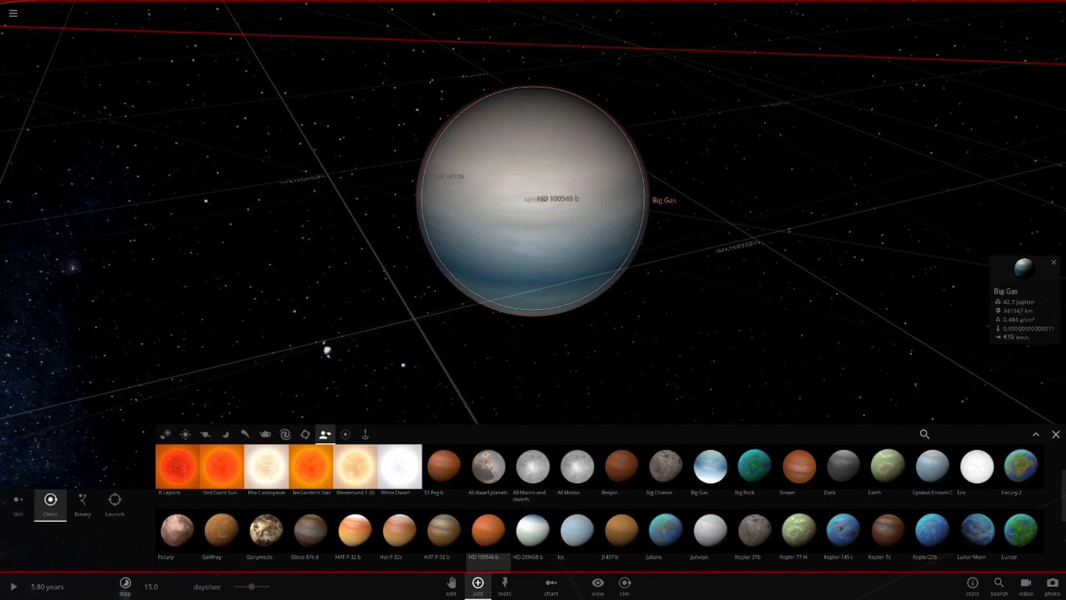
pyautogui.click(18, 504)
pyautogui.scroll(-4, 360, 379)
pyautogui.moveTo(547, 376); pyautogui.dragTo(611, 252, button='right')
pyautogui.scroll(2, 612, 252)
pyautogui.scroll(-12, 678, 299)
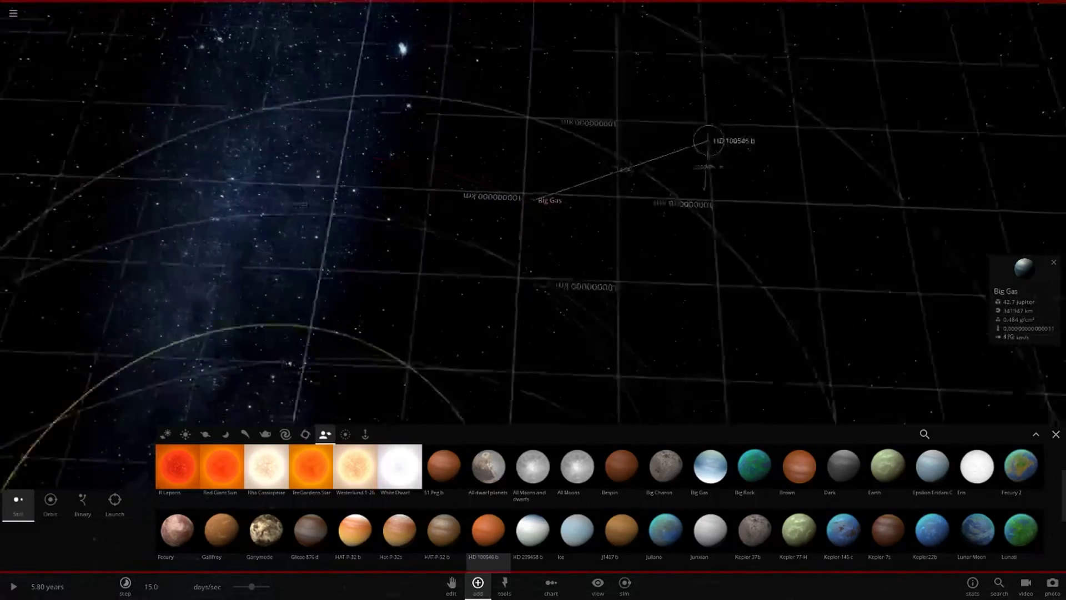
pyautogui.scroll(-15, 707, 142)
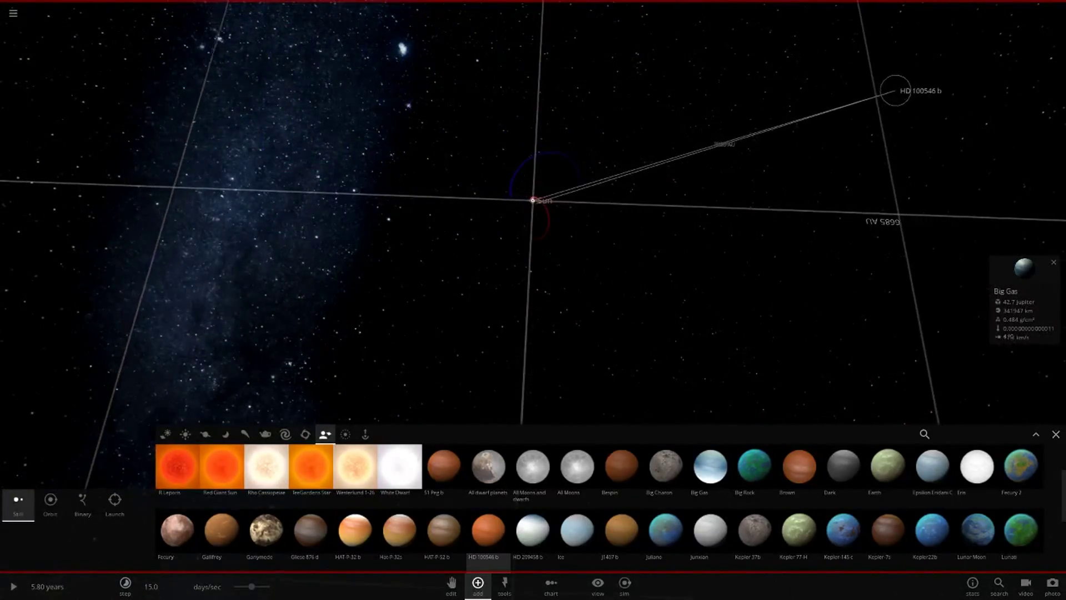
pyautogui.click(1055, 434)
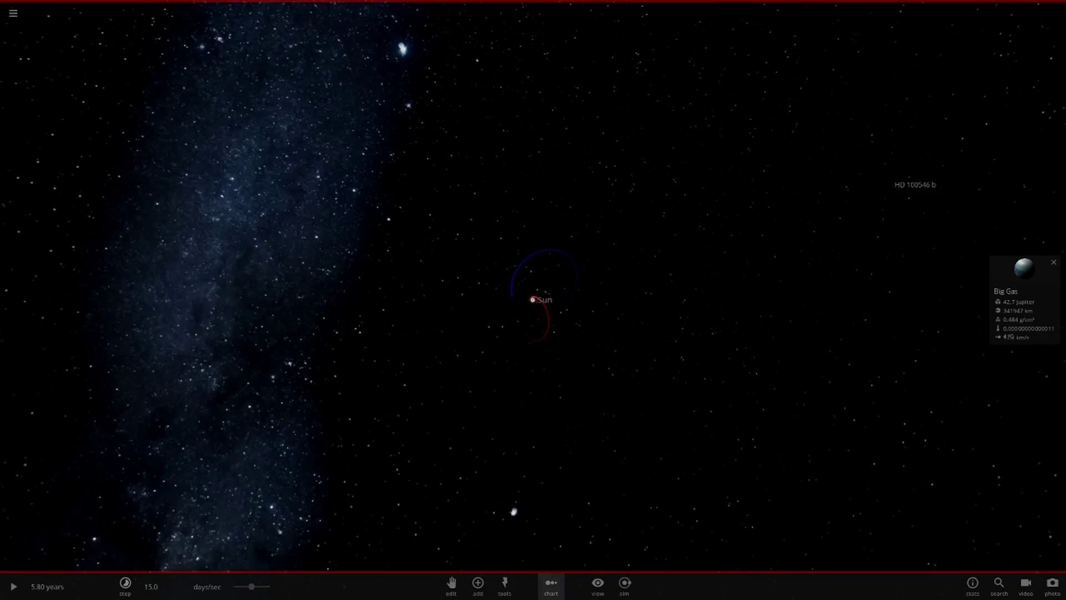
# Line up the bodies in the 1D Radius chart and compare the sizes of Big Gas and HD 100546 b.
pyautogui.click(551, 584)
pyautogui.click(72, 558)
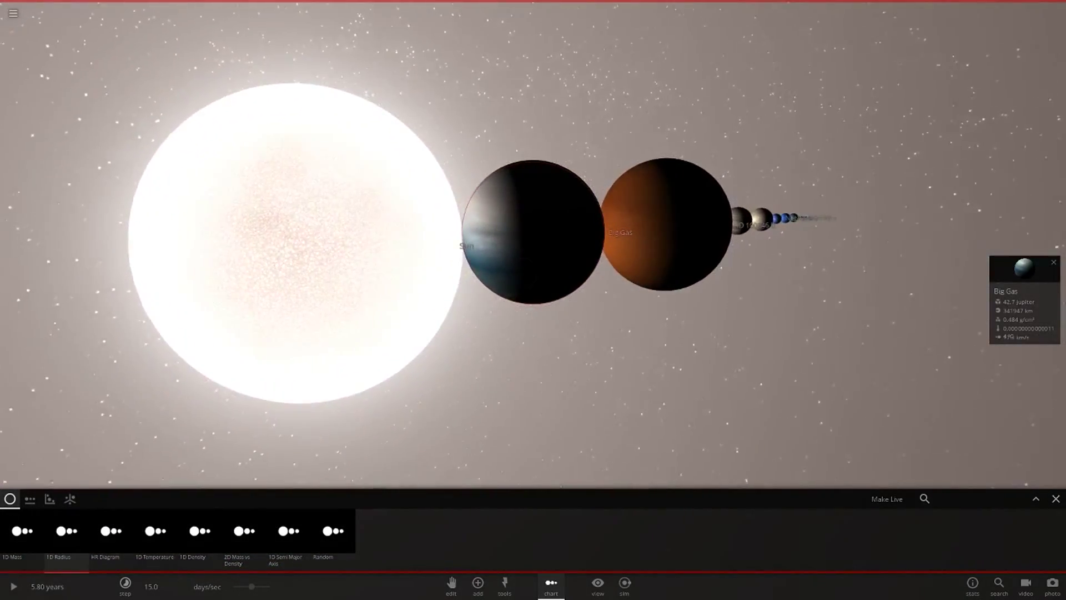
pyautogui.scroll(3, 533, 245)
pyautogui.doubleClick(691, 228)
pyautogui.moveTo(683, 239); pyautogui.dragTo(667, 200, button='right')
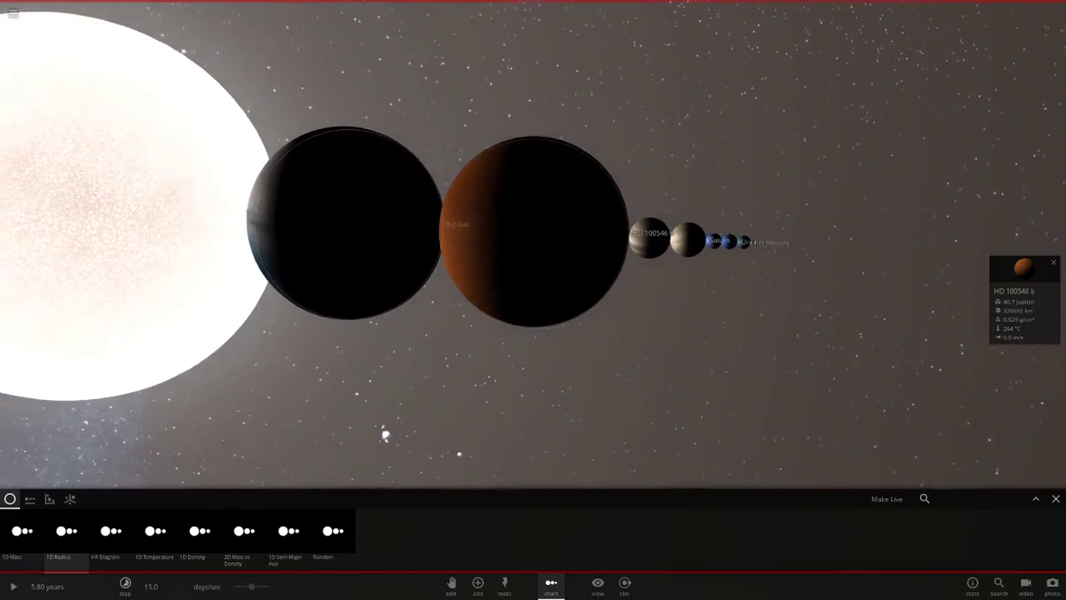
pyautogui.doubleClick(355, 228)
pyautogui.scroll(4, 516, 228)
pyautogui.moveTo(516, 227); pyautogui.dragTo(689, 200, button='right')
pyautogui.scroll(-3, 688, 200)
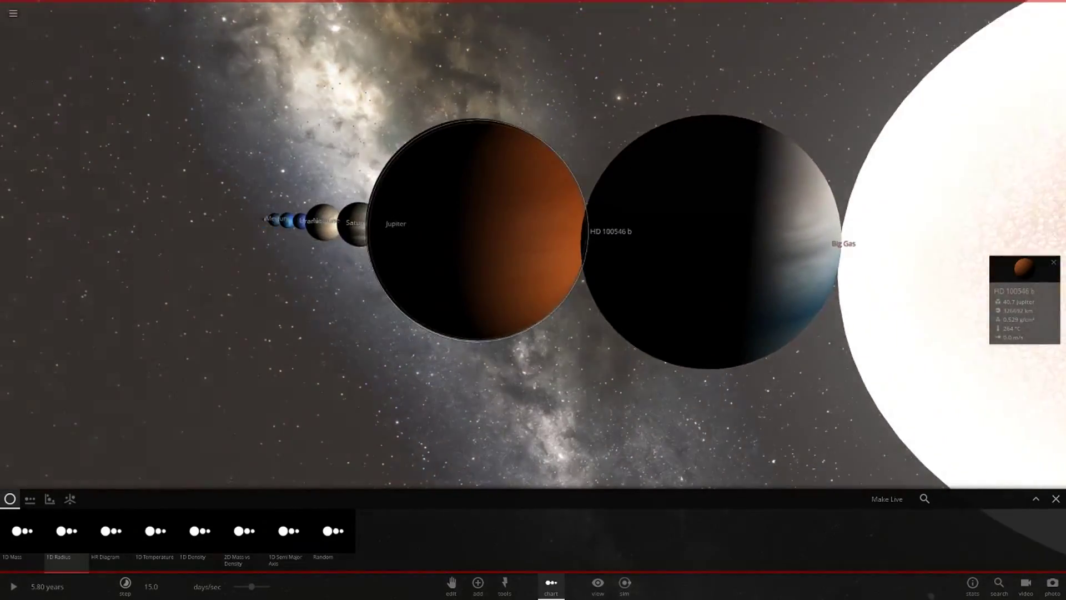
# Delete HD 100546 b and leave the size comparison chart.
pyautogui.press('Delete')
pyautogui.click(1055, 499)
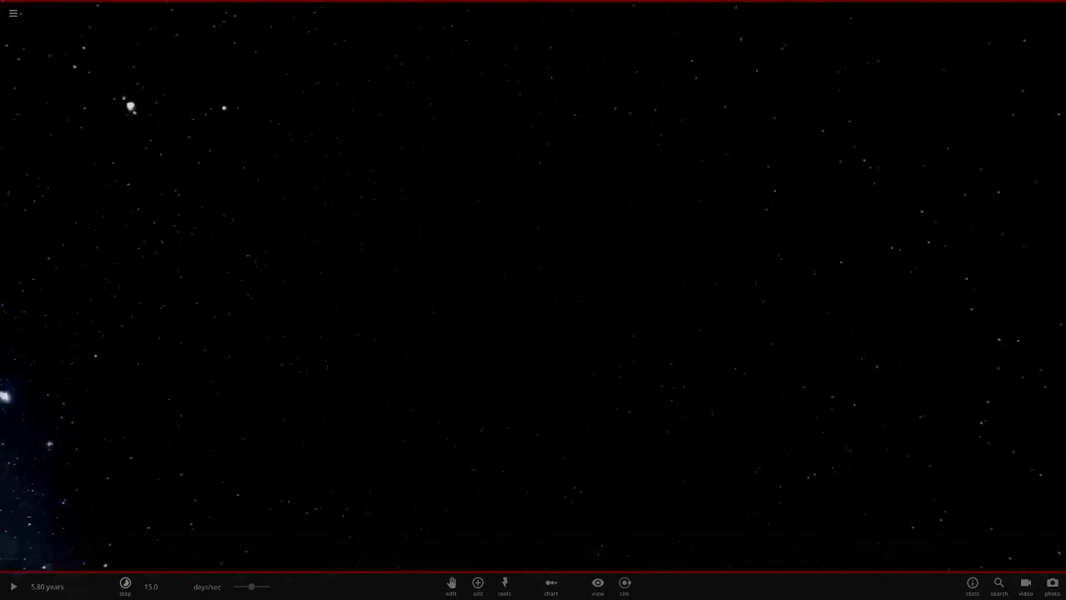
# Set the lighting to Flash Light, focus on Big Gas, and show orbit lines instead of trails.
pyautogui.click(598, 585)
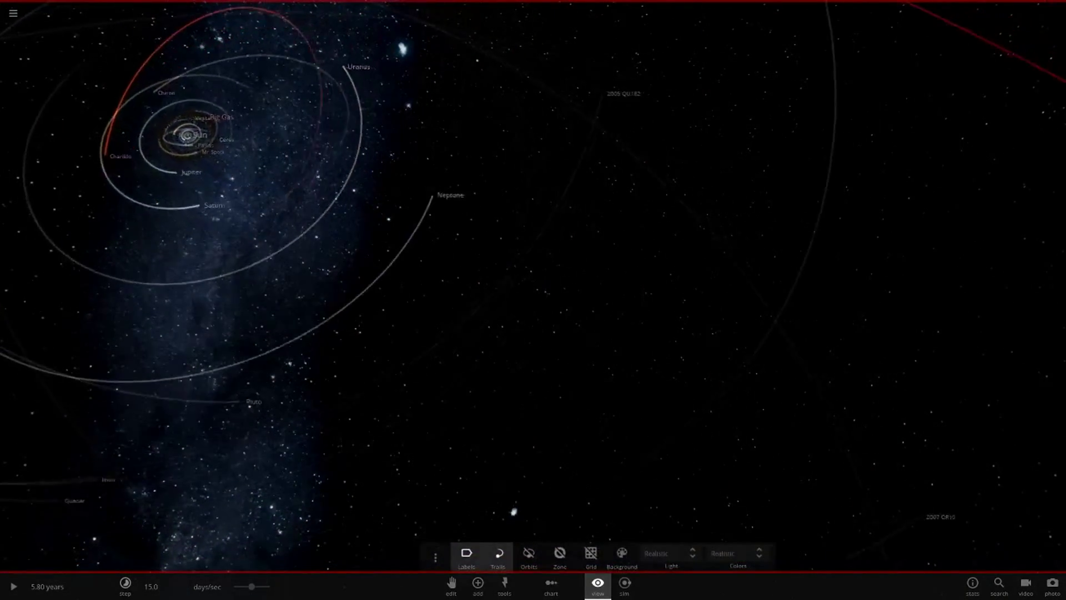
pyautogui.click(671, 553)
pyautogui.click(660, 582)
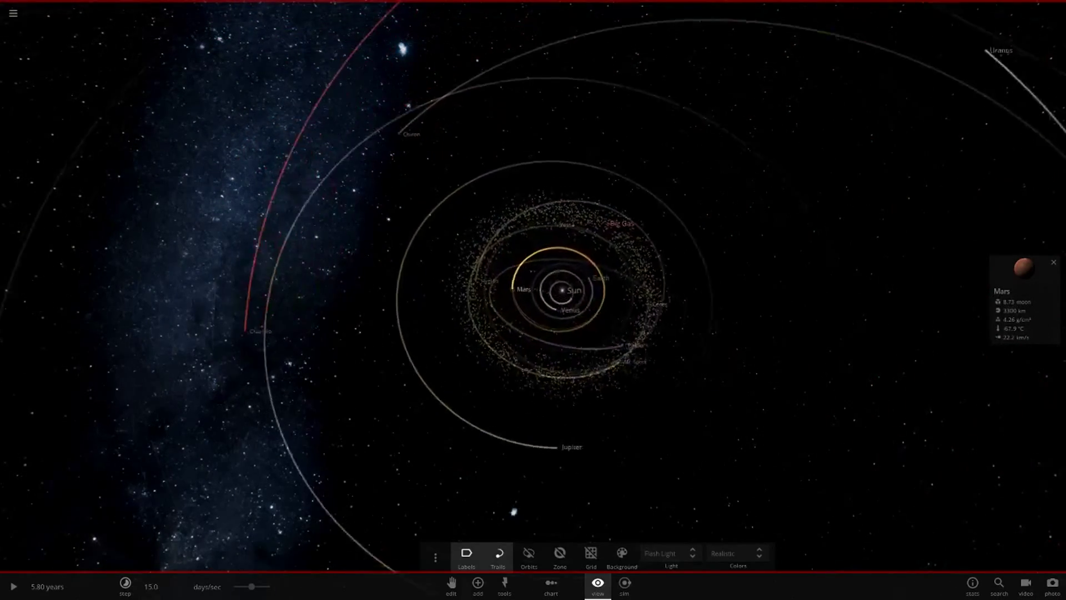
pyautogui.doubleClick(707, 175)
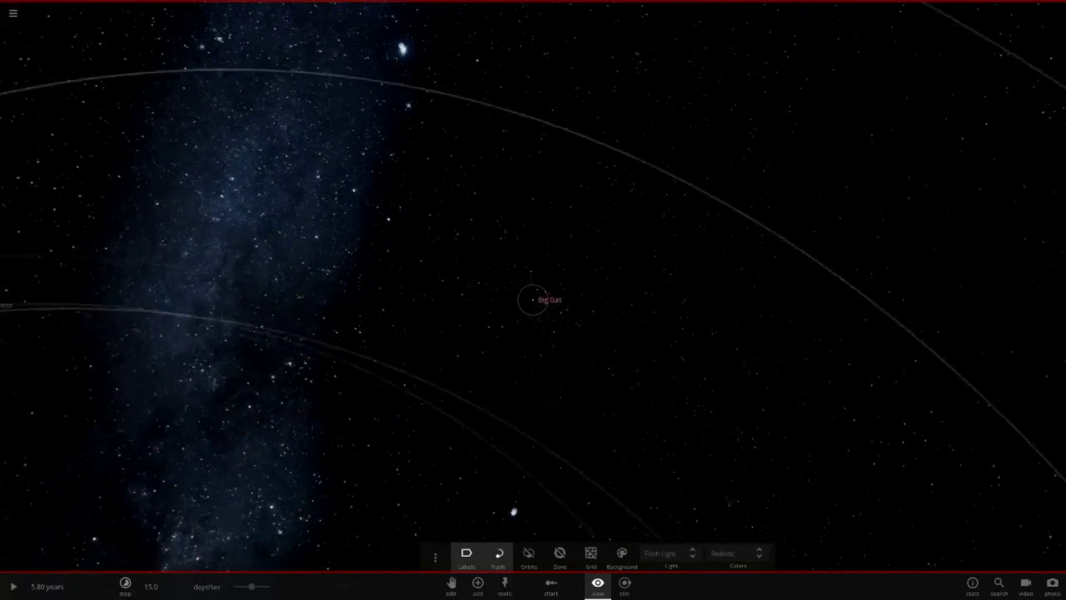
pyautogui.click(528, 557)
pyautogui.scroll(-10, 533, 300)
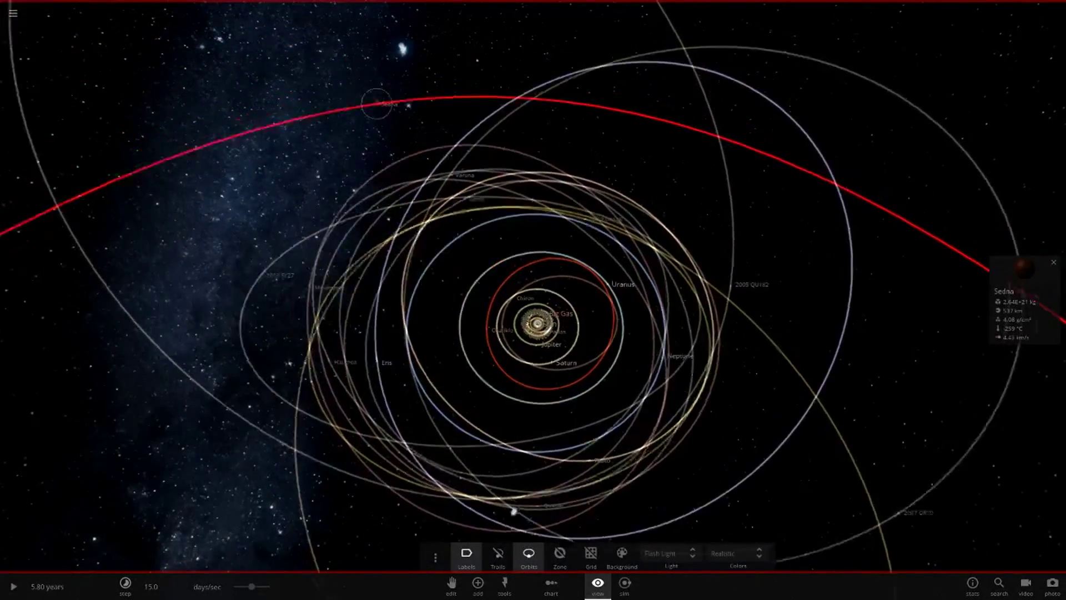
# Refocus on Big Gas, slow the simulation to 8.71 hours/sec, and start it running.
pyautogui.click(1024, 299)
pyautogui.scroll(-4, 533, 300)
pyautogui.doubleClick(534, 445)
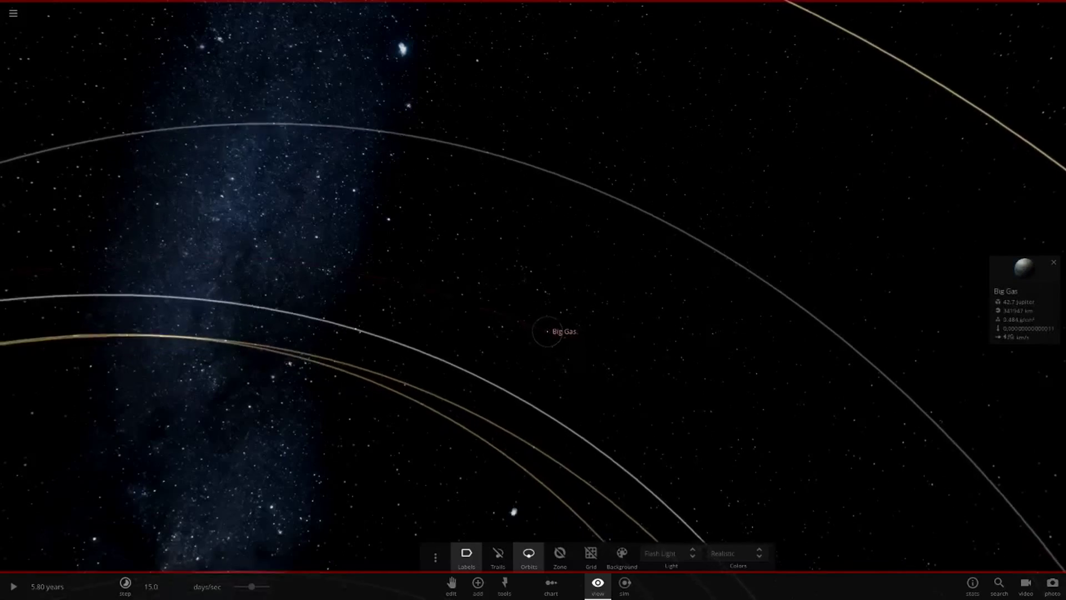
pyautogui.moveTo(252, 586); pyautogui.dragTo(126, 585)
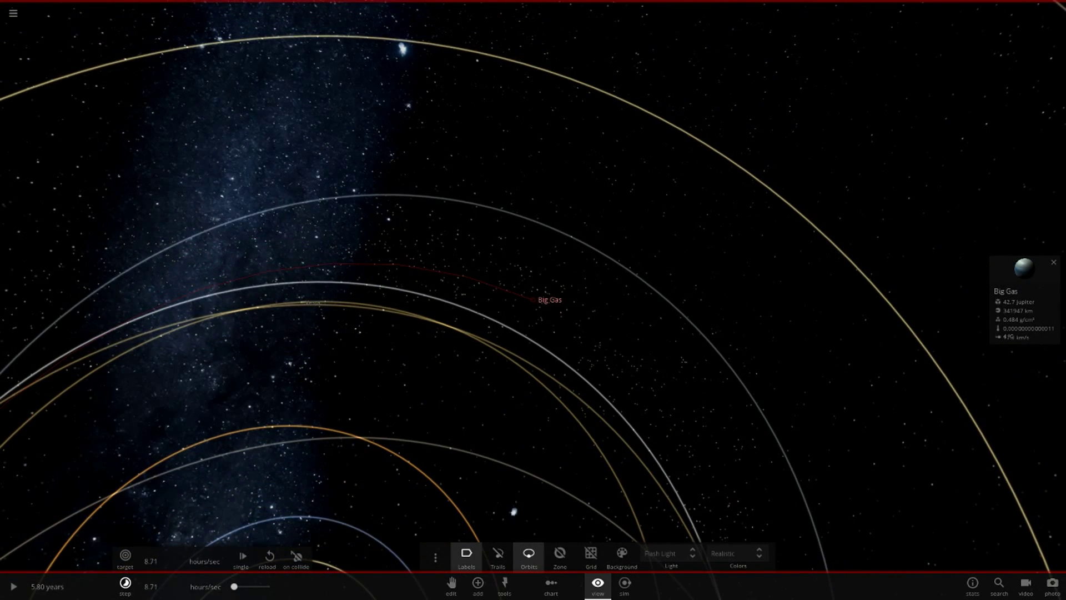
pyautogui.press('space')
pyautogui.scroll(-5, 533, 300)
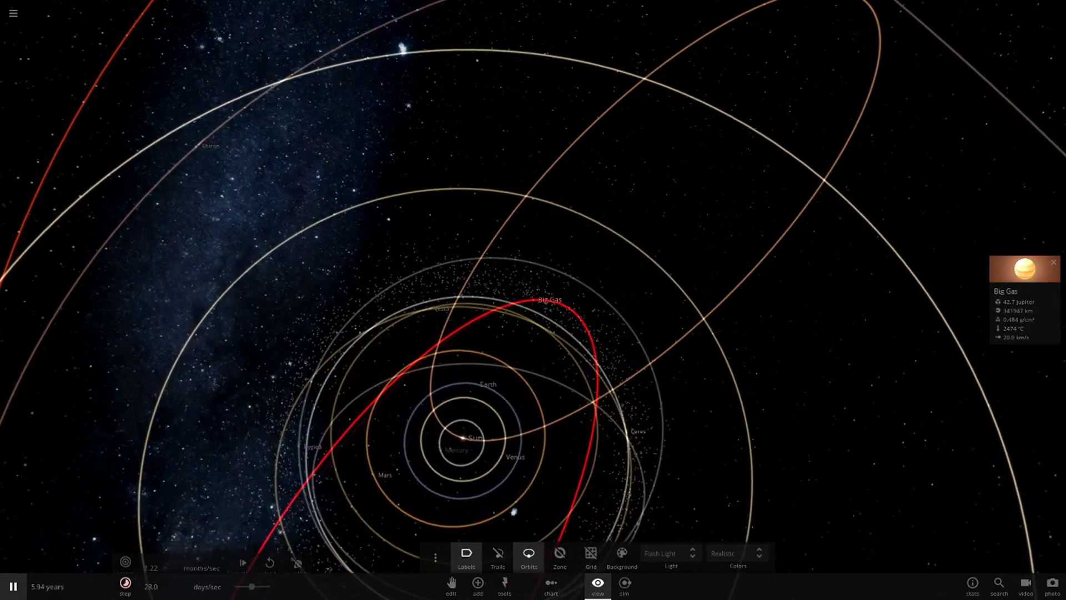
# Review Big Gas's basic properties and orbital elements, and view its orbit around the Sun from another angle.
pyautogui.click(1025, 291)
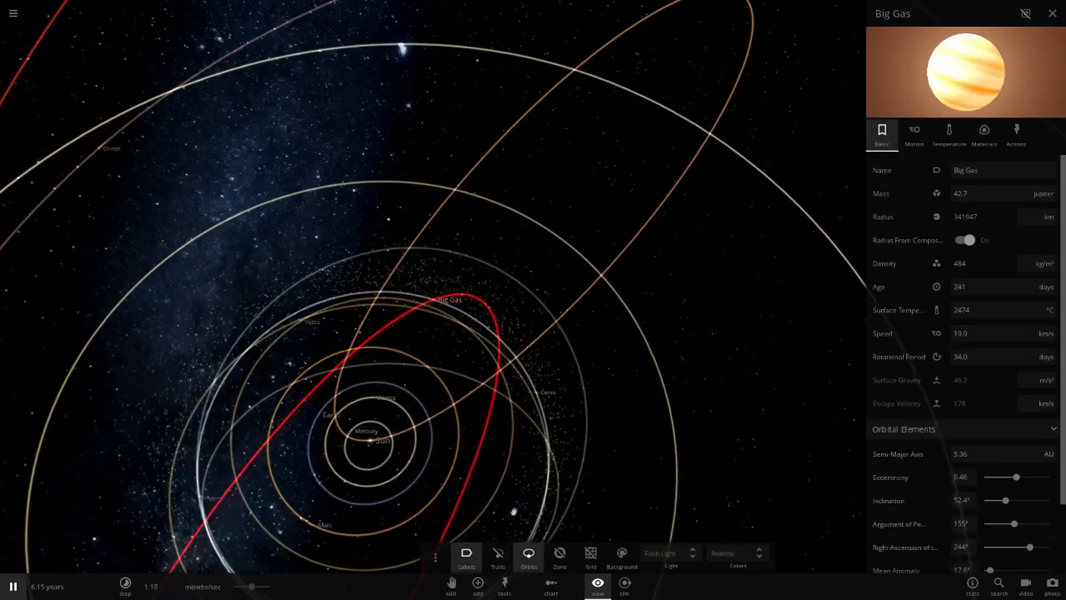
pyautogui.click(1053, 13)
pyautogui.scroll(5, 533, 300)
pyautogui.moveTo(533, 300); pyautogui.dragTo(239, 344, button='right')
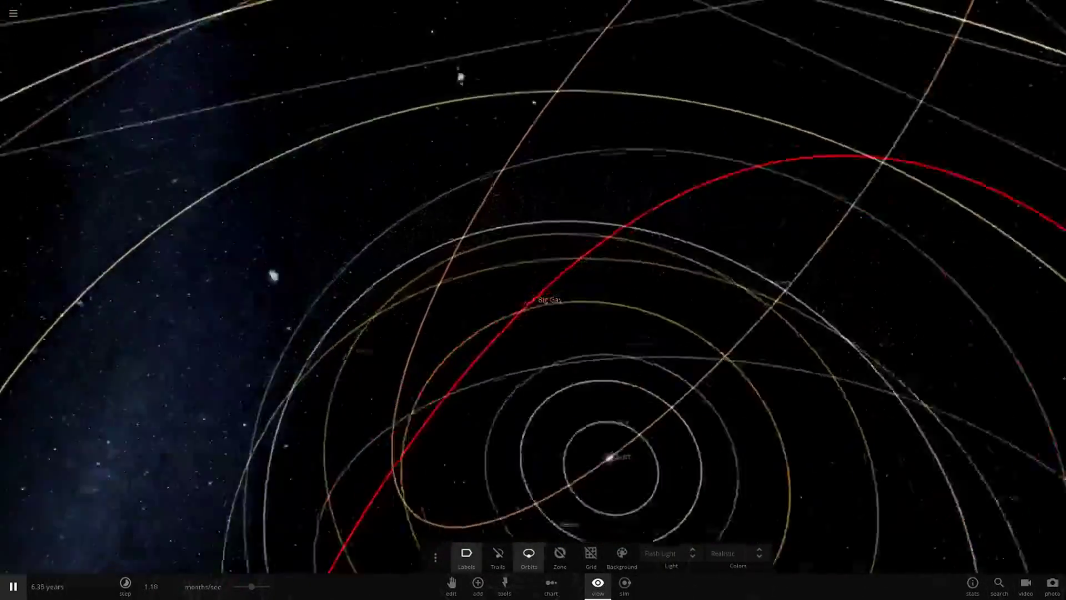
# Speed up the simulation and hide the orbit lines so that the asteroid belt can be watched.
pyautogui.scroll(-4, 533, 300)
pyautogui.moveTo(252, 586); pyautogui.dragTo(269, 586)
pyautogui.scroll(-4, 533, 300)
pyautogui.moveTo(533, 300); pyautogui.dragTo(483, 272, button='right')
pyautogui.click(529, 557)
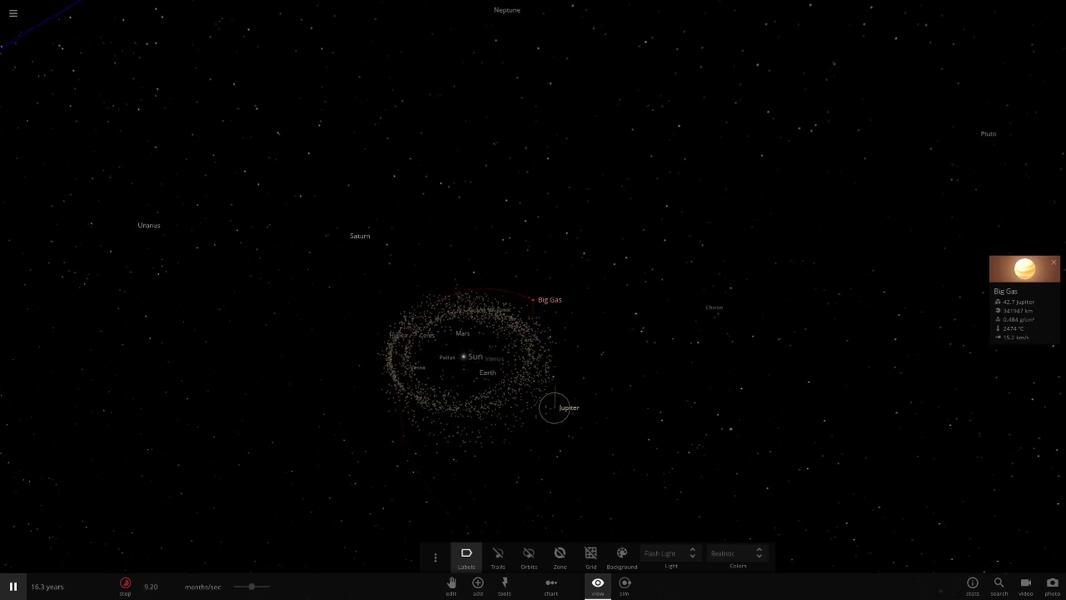
# Show the orbit lines again and examine Big Gas's tilted orbit and its surface up close.
pyautogui.click(528, 557)
pyautogui.moveTo(533, 389)
pyautogui.mouseDown(button='right')
pyautogui.moveTo(544, 328)
pyautogui.moveTo(530, 319)
pyautogui.moveTo(551, 397)
pyautogui.mouseUp(button='right')
pyautogui.click(529, 556)
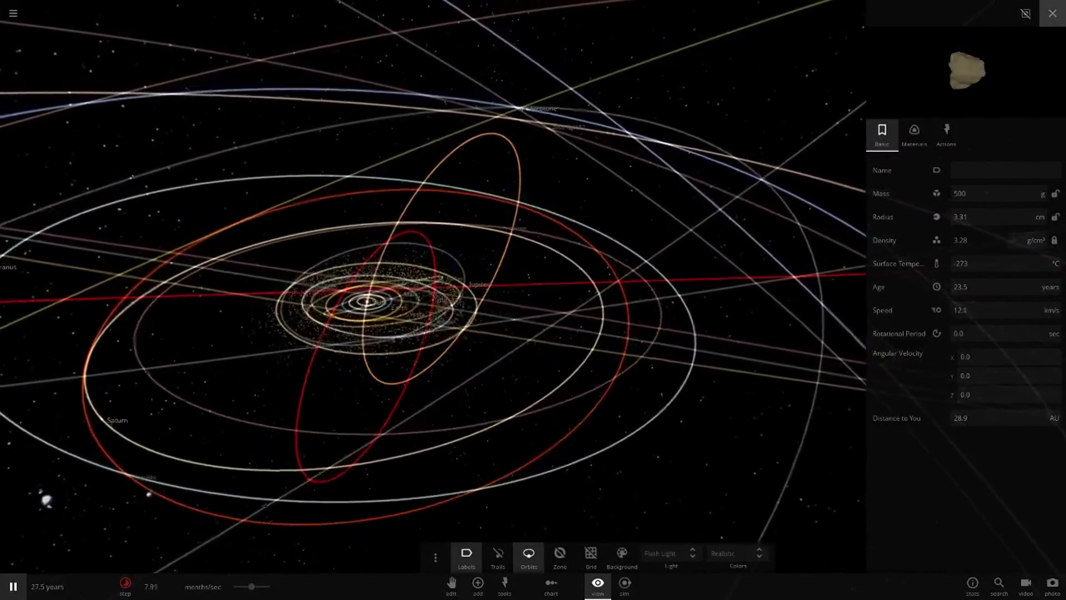
pyautogui.press('Escape')
pyautogui.scroll(5, 533, 299)
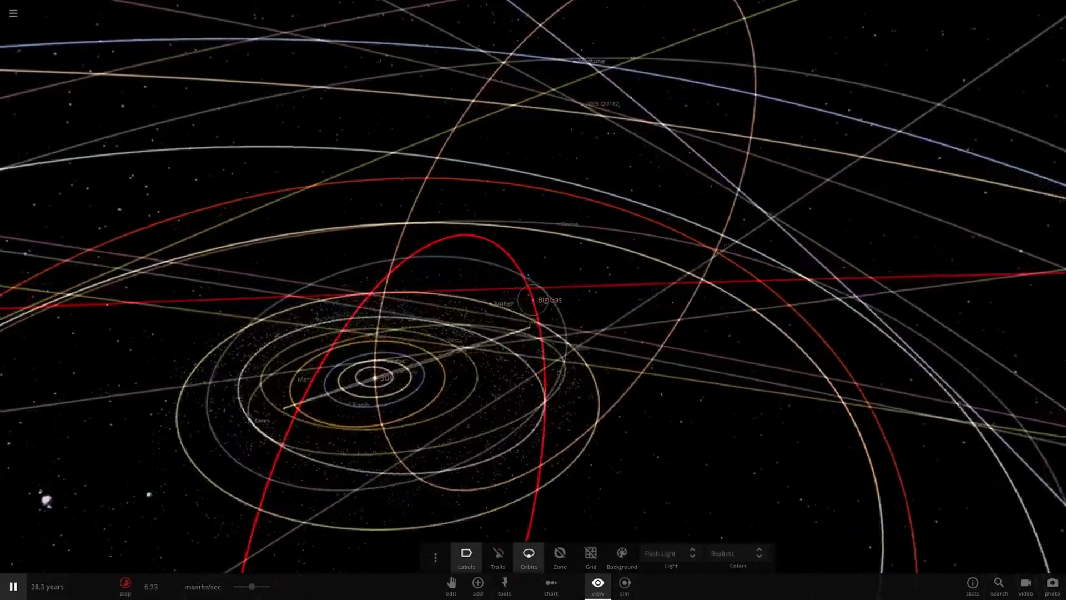
pyautogui.scroll(15, 533, 299)
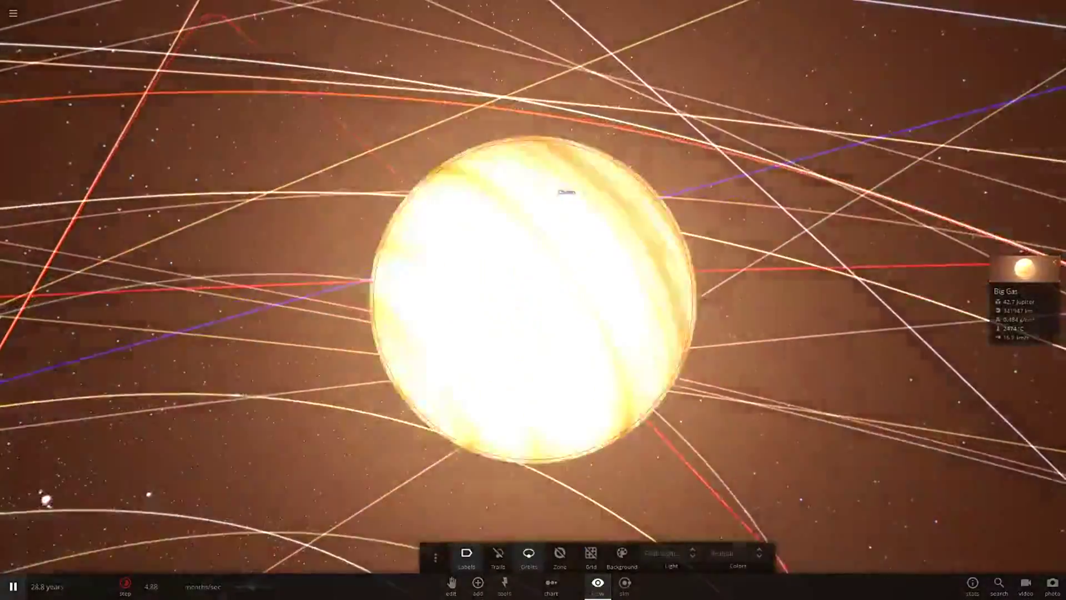
pyautogui.scroll(-5, 533, 300)
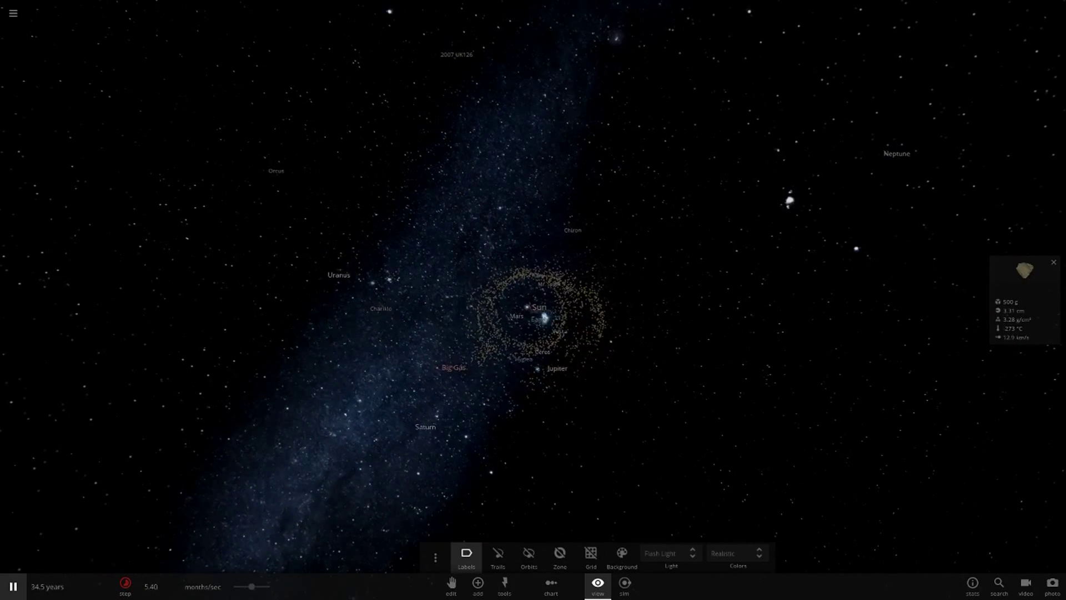
# Raise the simulation speed to 22.5 years/sec, then pause the simulation and view the inner planets.
pyautogui.moveTo(252, 587); pyautogui.dragTo(269, 587)
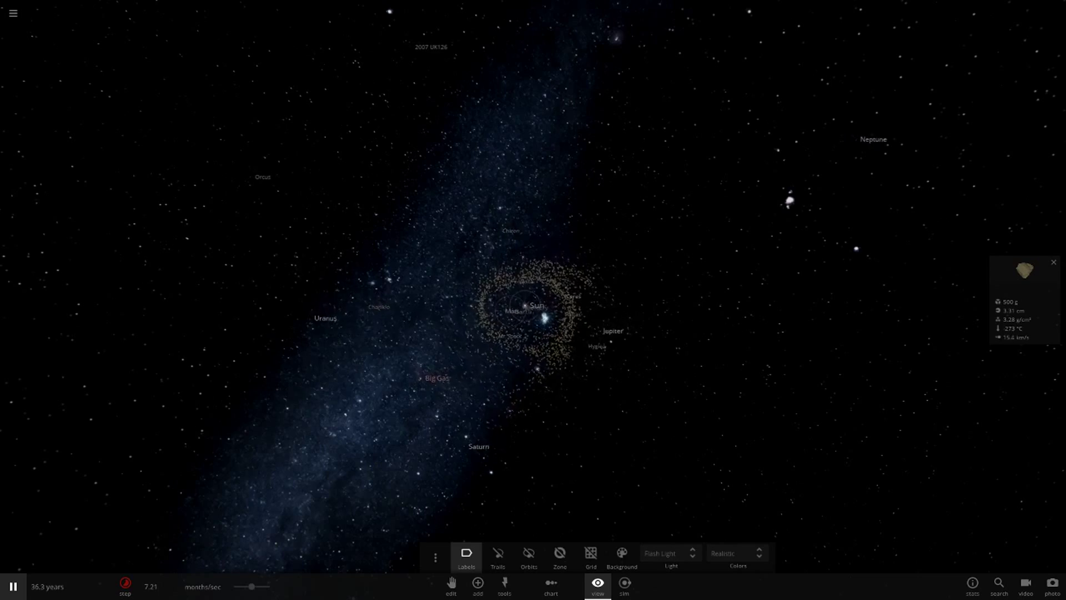
pyautogui.click(14, 586)
pyautogui.scroll(10, 533, 300)
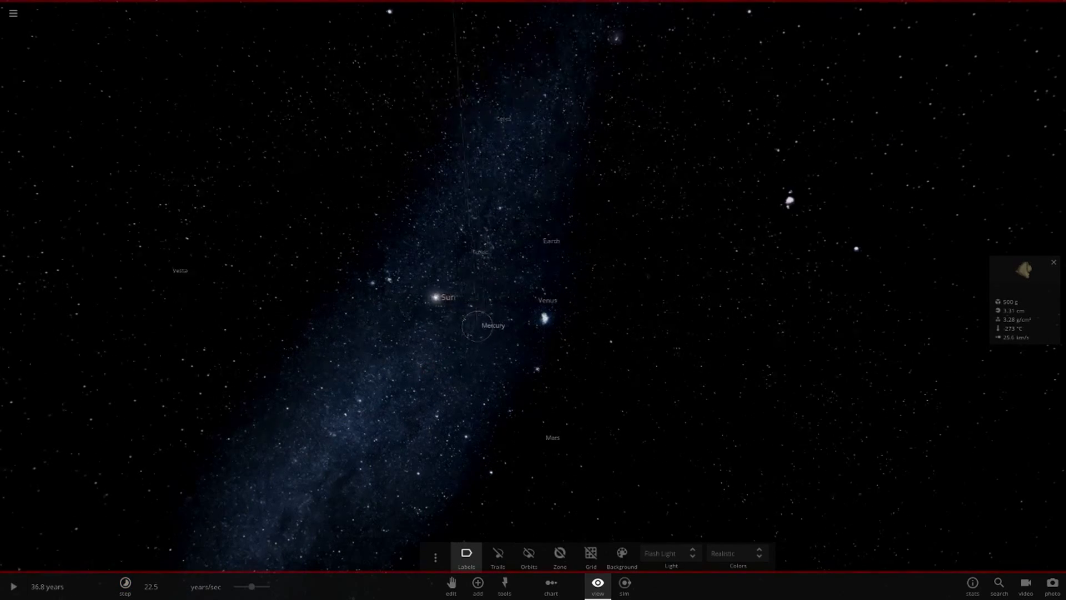
# Select the Sun and choose the Asteroid Belt ring preset for it.
pyautogui.scroll(3, 476, 326)
pyautogui.click(399, 294)
pyautogui.scroll(-7, 405, 296)
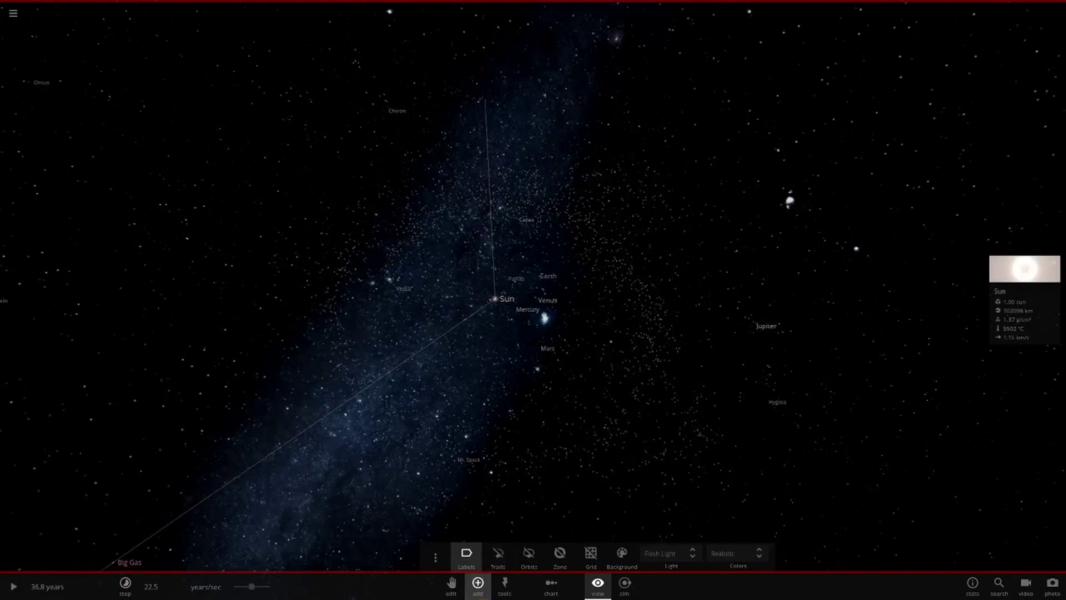
pyautogui.click(478, 585)
pyautogui.click(345, 434)
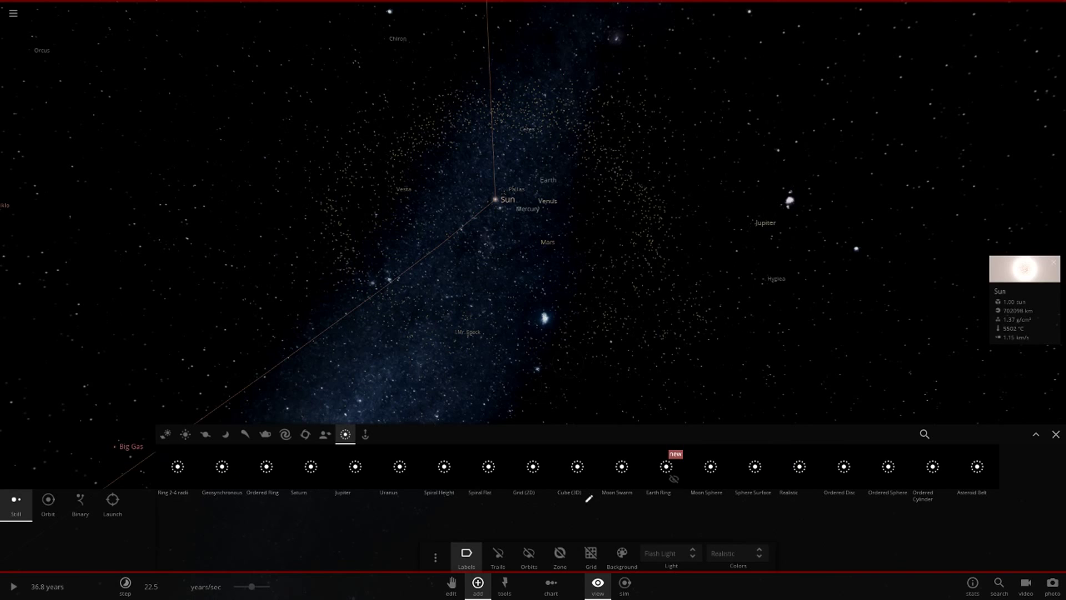
pyautogui.click(988, 498)
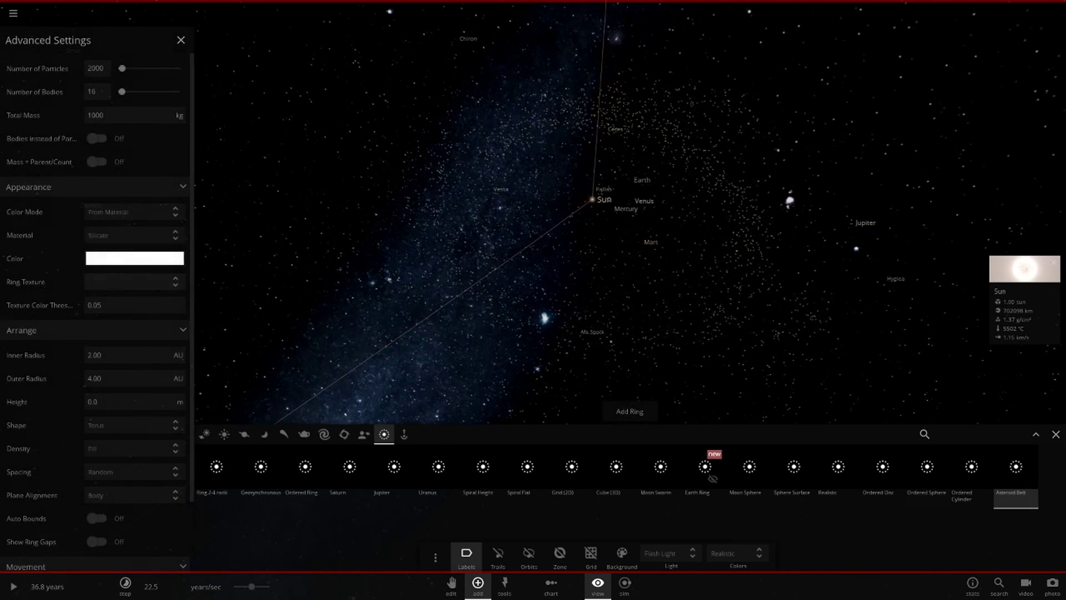
# Set the ring's inner radius to 25 AU and outer radius to 40 AU, and add it around the Sun.
pyautogui.click(116, 355)
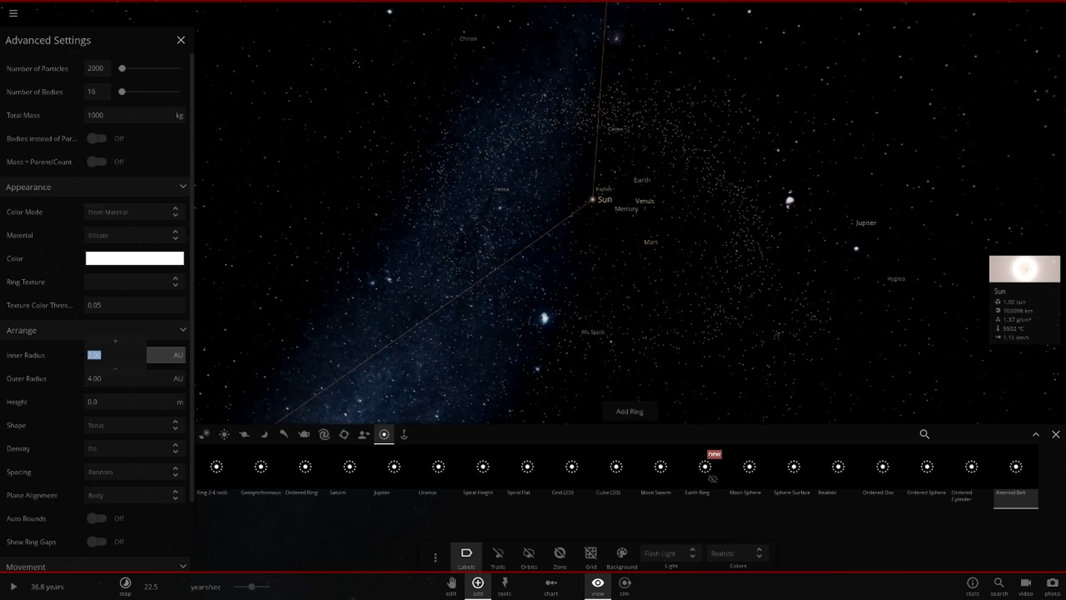
pyautogui.write('25')
pyautogui.press('Return')
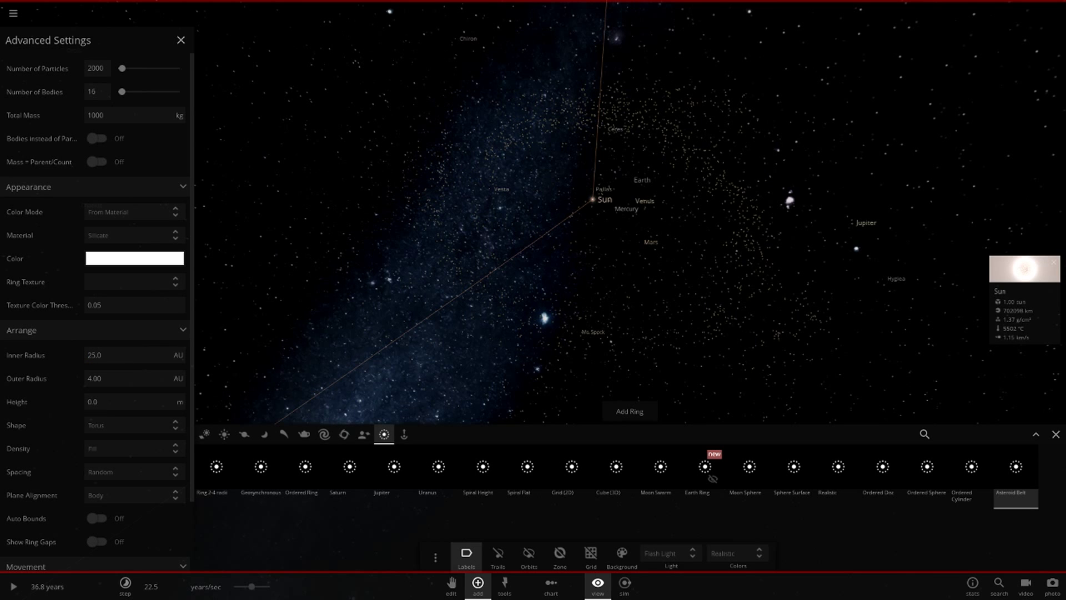
pyautogui.click(116, 378)
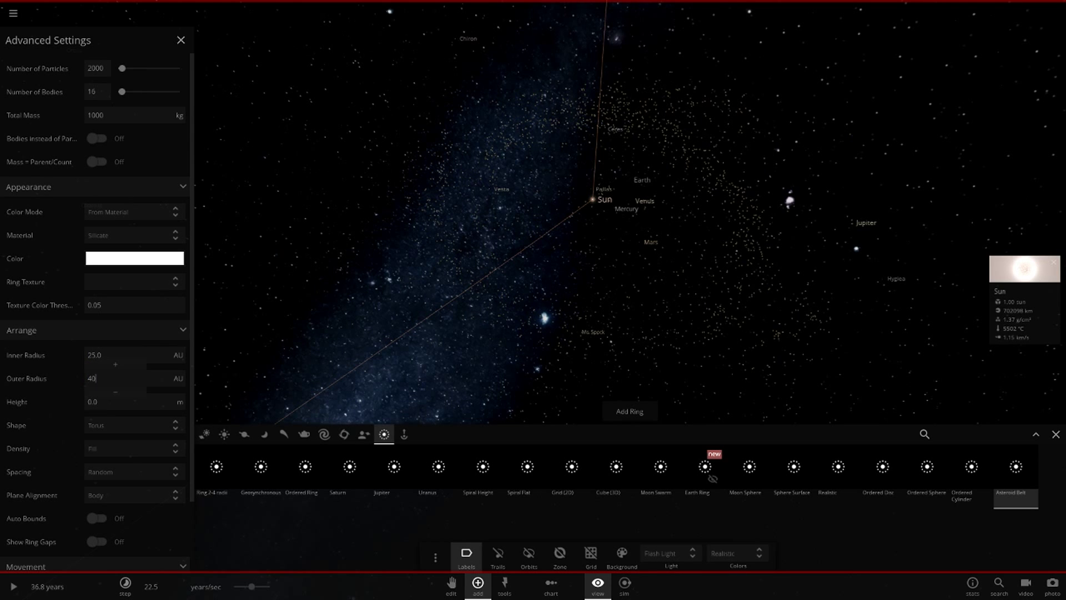
pyautogui.write('40')
pyautogui.press('Return')
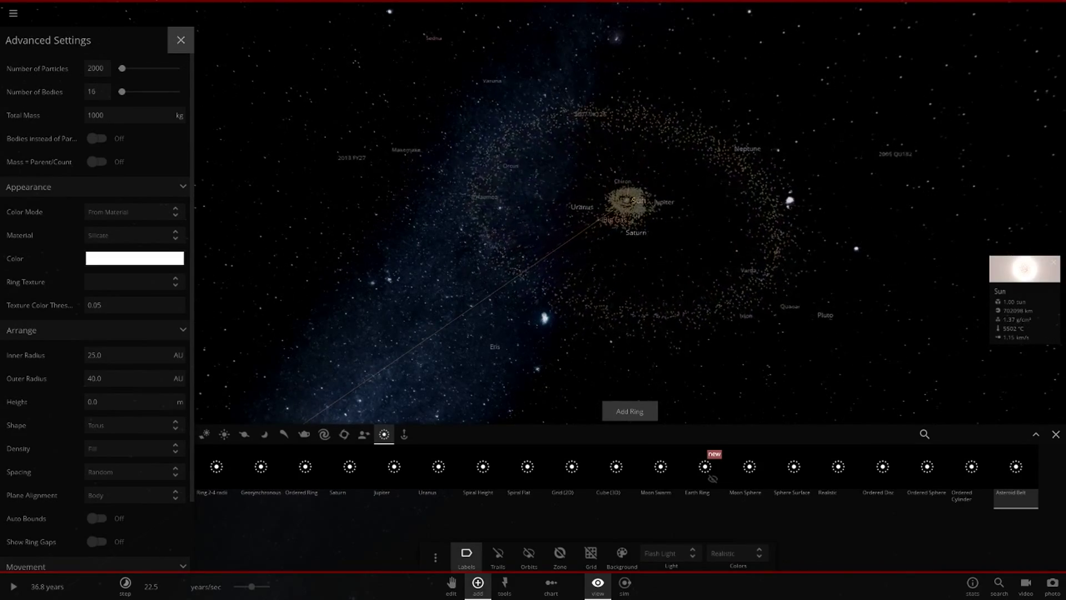
# Add a second ring around the Sun with an inner radius of 30 AU and an outer radius of 50 AU, then close the ring settings.
pyautogui.moveTo(500, 249); pyautogui.dragTo(727, 283, button='right')
pyautogui.click(115, 355)
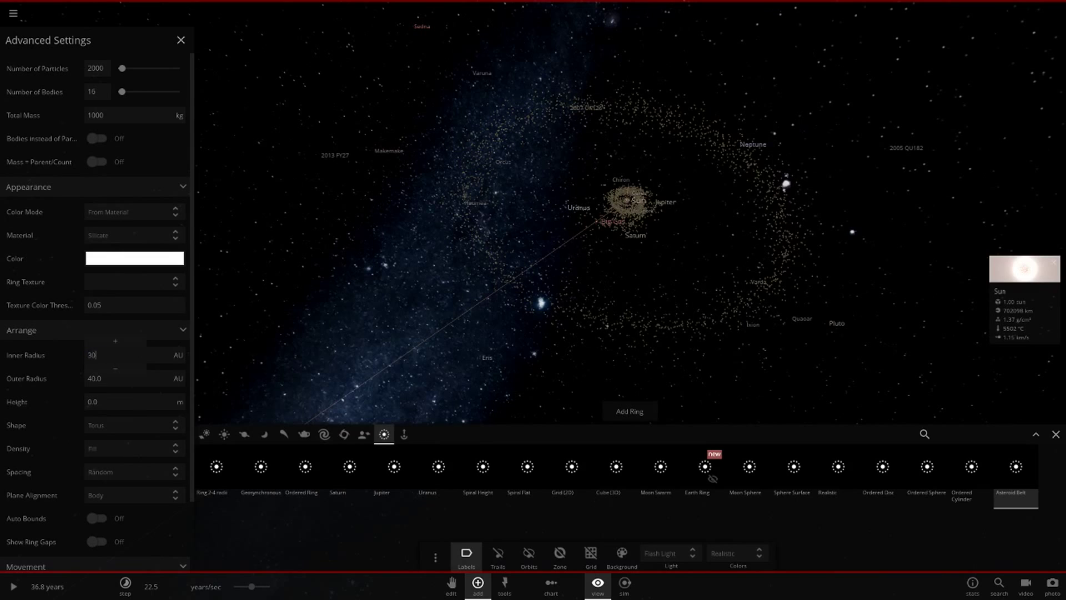
pyautogui.press('Return')
pyautogui.click(116, 378)
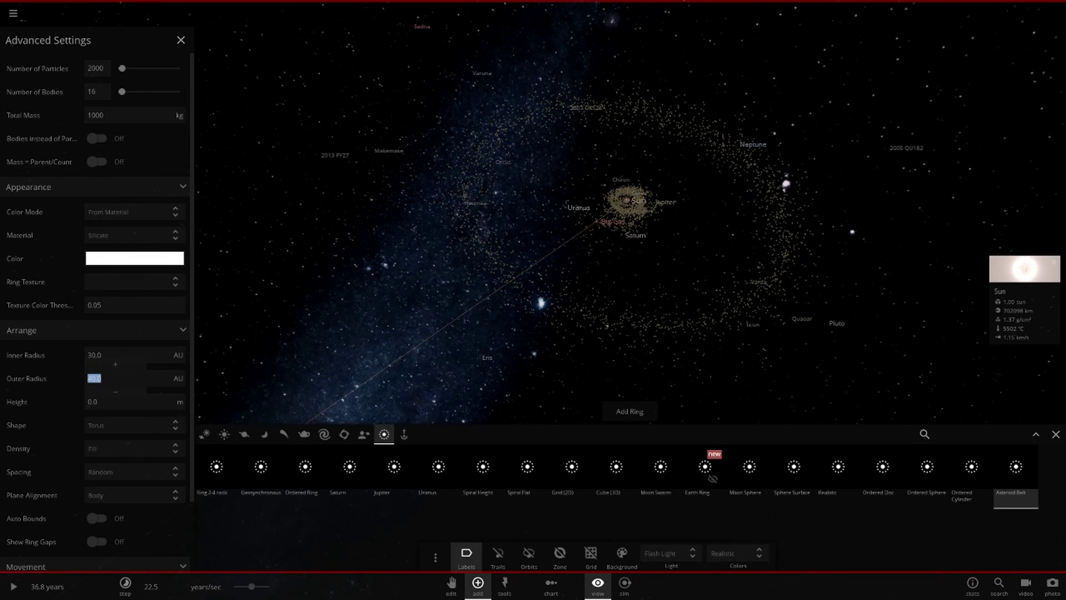
pyautogui.press('Return')
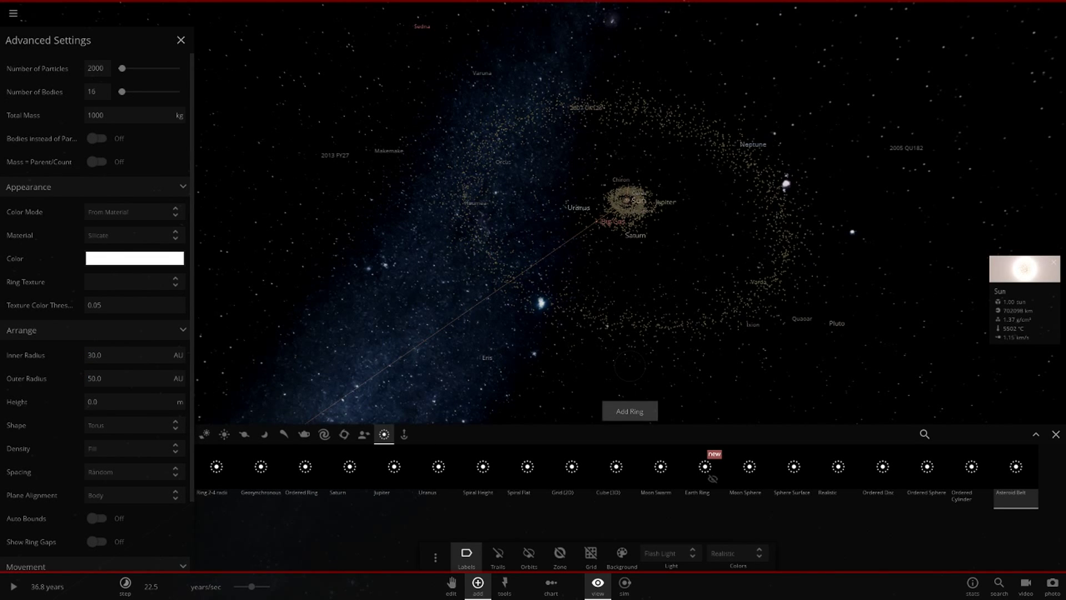
pyautogui.click(630, 411)
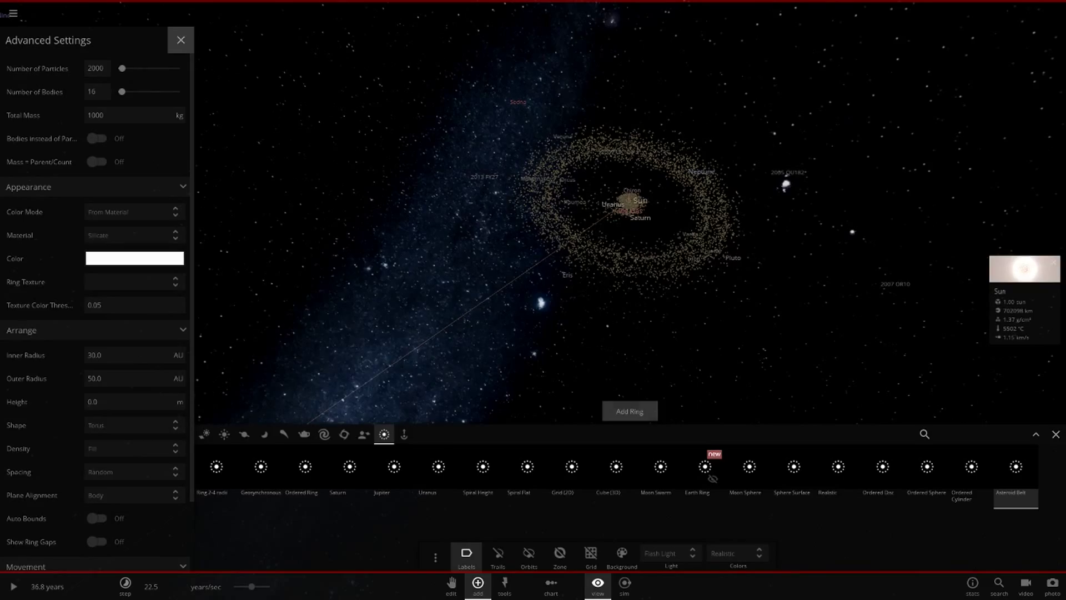
pyautogui.click(180, 40)
pyautogui.click(1056, 434)
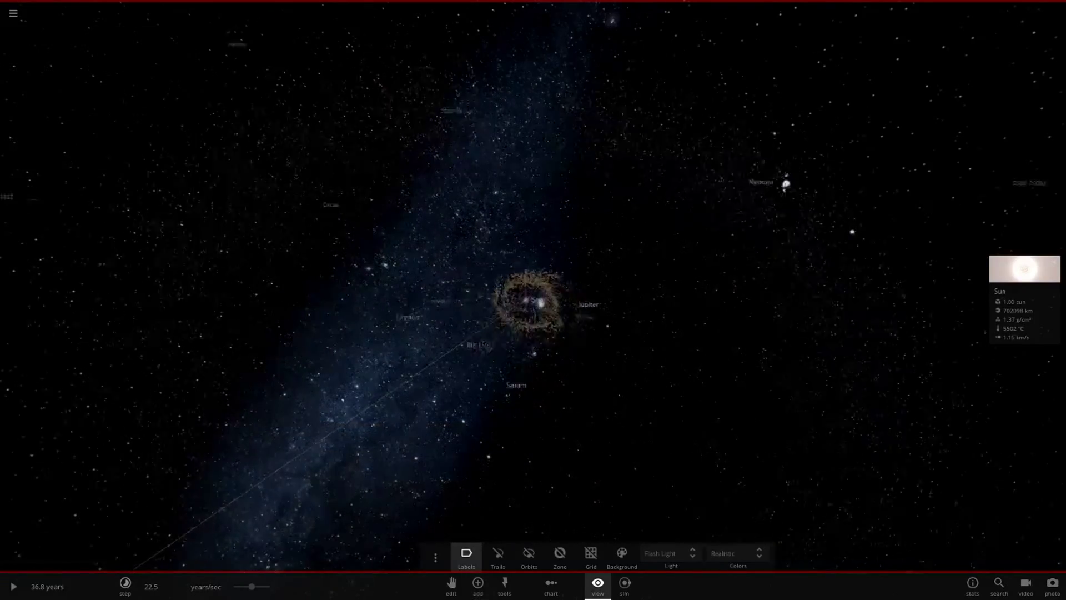
# Resume the simulation and view the new outer belt beyond Neptune from several angles.
pyautogui.press('space')
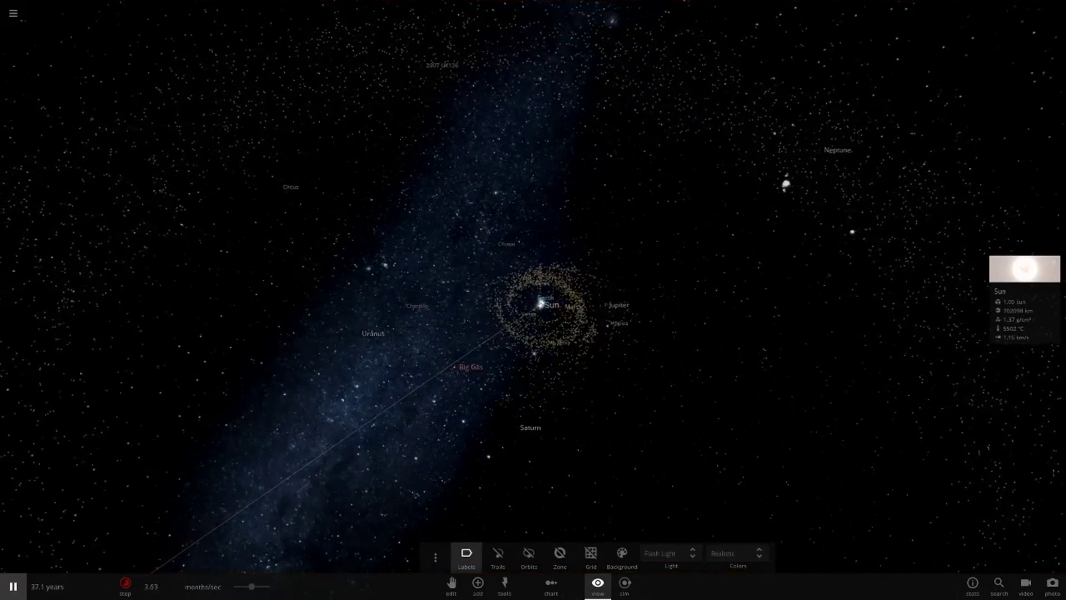
pyautogui.moveTo(447, 394); pyautogui.dragTo(289, 300, button='right')
pyautogui.scroll(-4, 447, 315)
pyautogui.click(367, 327)
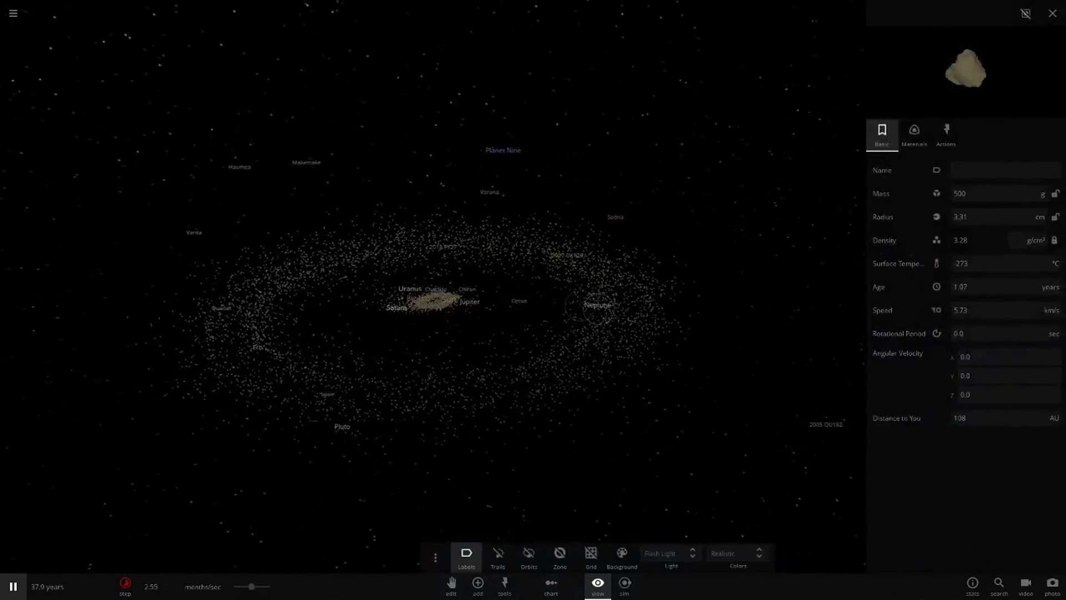
pyautogui.click(1052, 13)
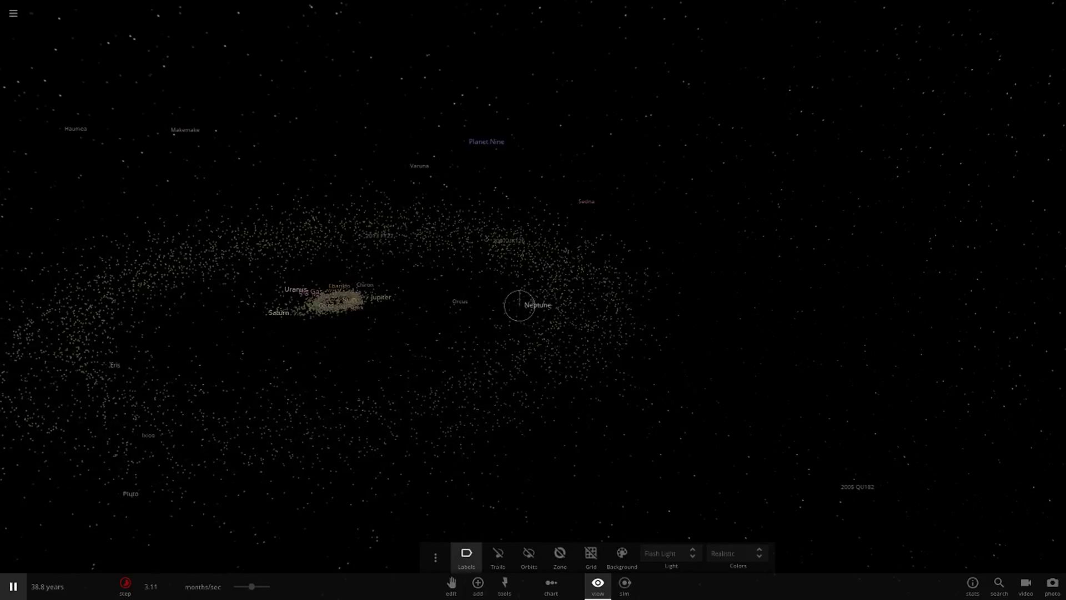
pyautogui.click(521, 304)
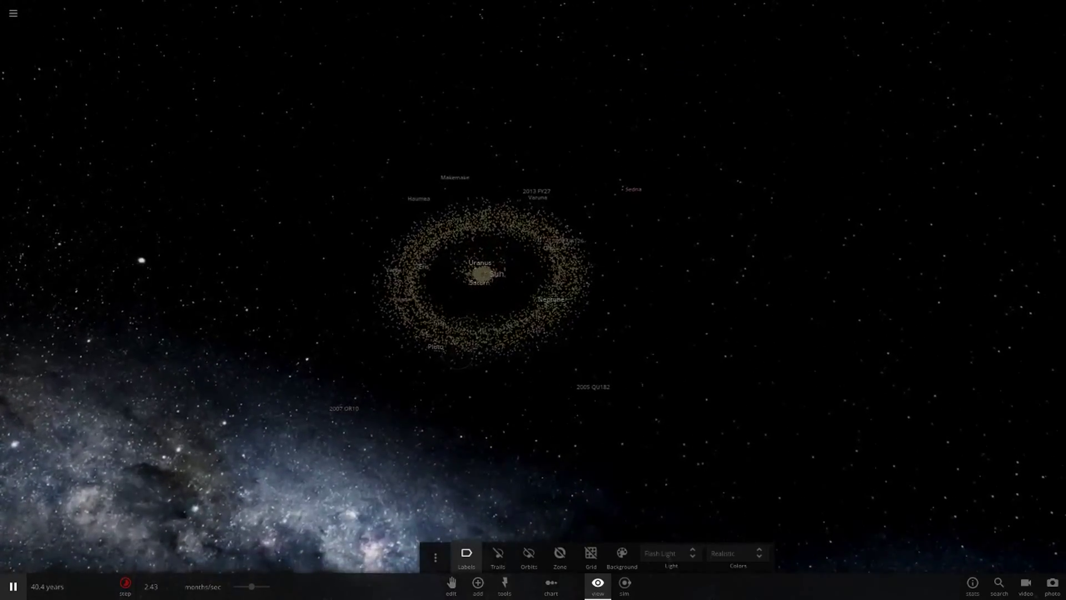
pyautogui.click(506, 360)
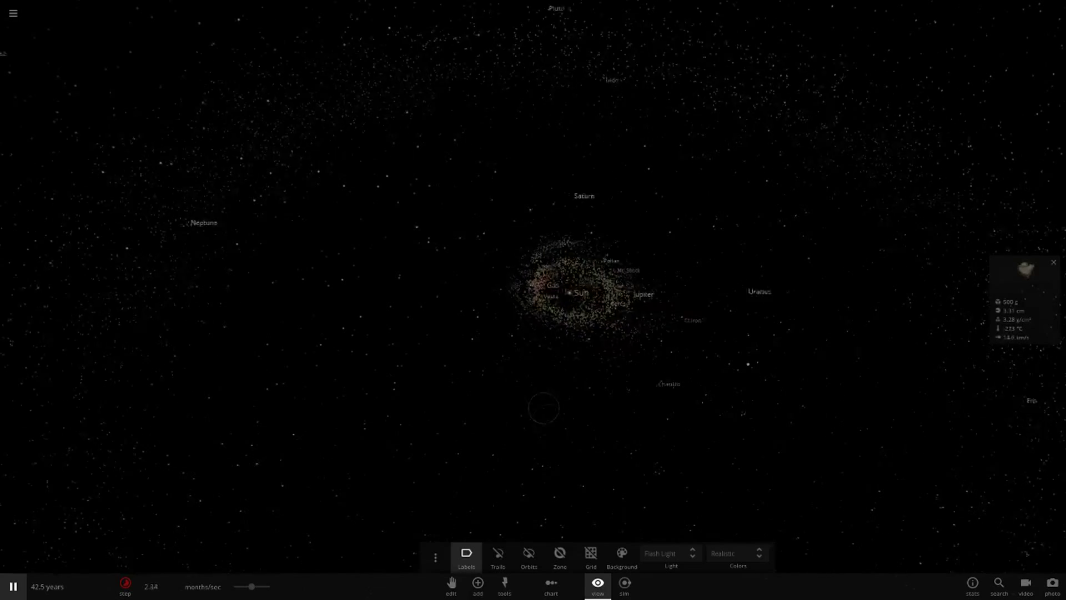
# Raise the simulation speed, then show the orbit lines to examine the planets' orbits and hide them again.
pyautogui.moveTo(251, 586); pyautogui.dragTo(269, 587)
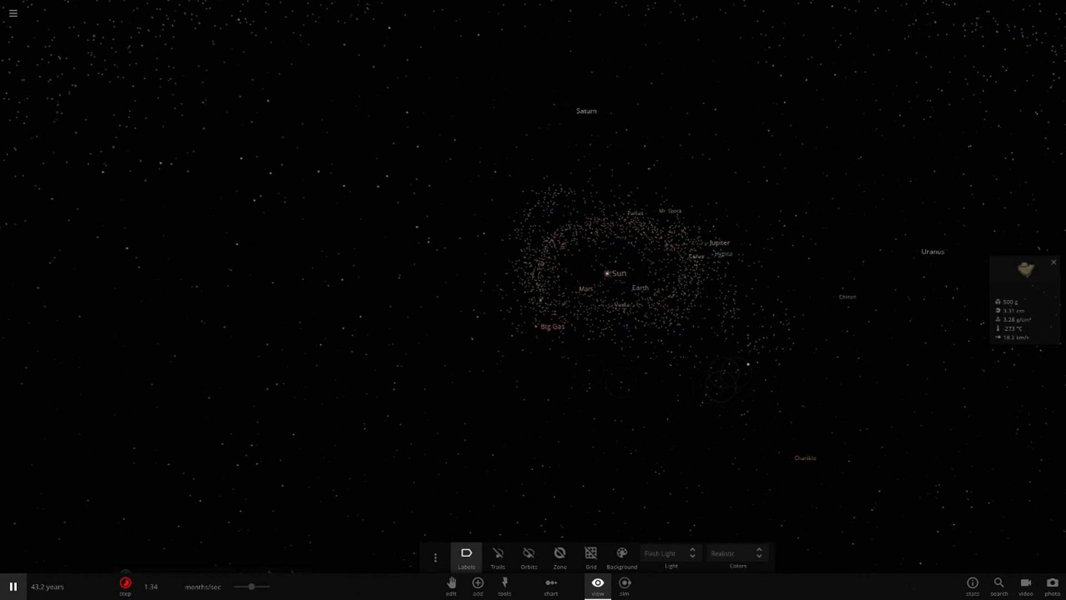
pyautogui.click(498, 557)
pyautogui.moveTo(500, 344); pyautogui.dragTo(472, 328, button='right')
pyautogui.scroll(5, 533, 300)
pyautogui.click(529, 557)
pyautogui.scroll(-6, 533, 299)
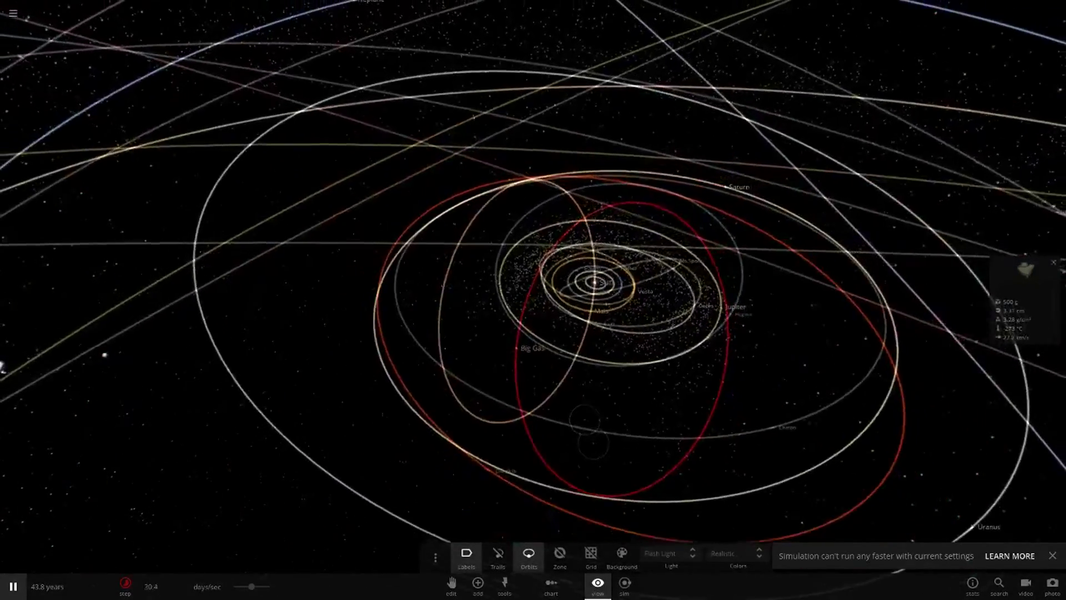
pyautogui.moveTo(555, 300); pyautogui.dragTo(78, 299, button='right')
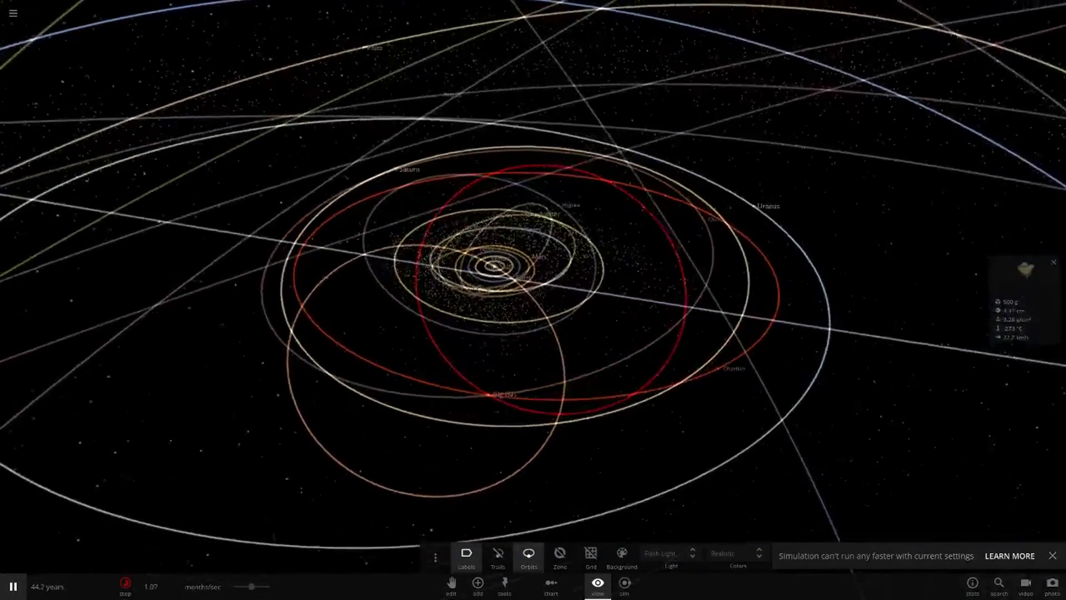
pyautogui.press('o')
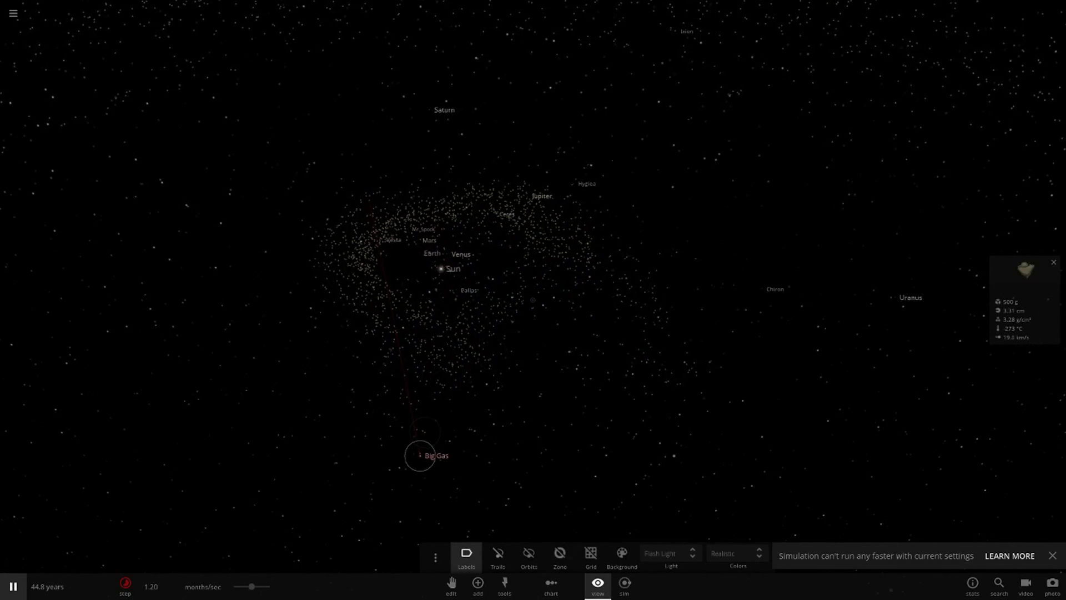
# Open Big Gas's properties, lock its radius and set its mass to 100 Jupiter masses.
pyautogui.click(420, 456)
pyautogui.click(1024, 288)
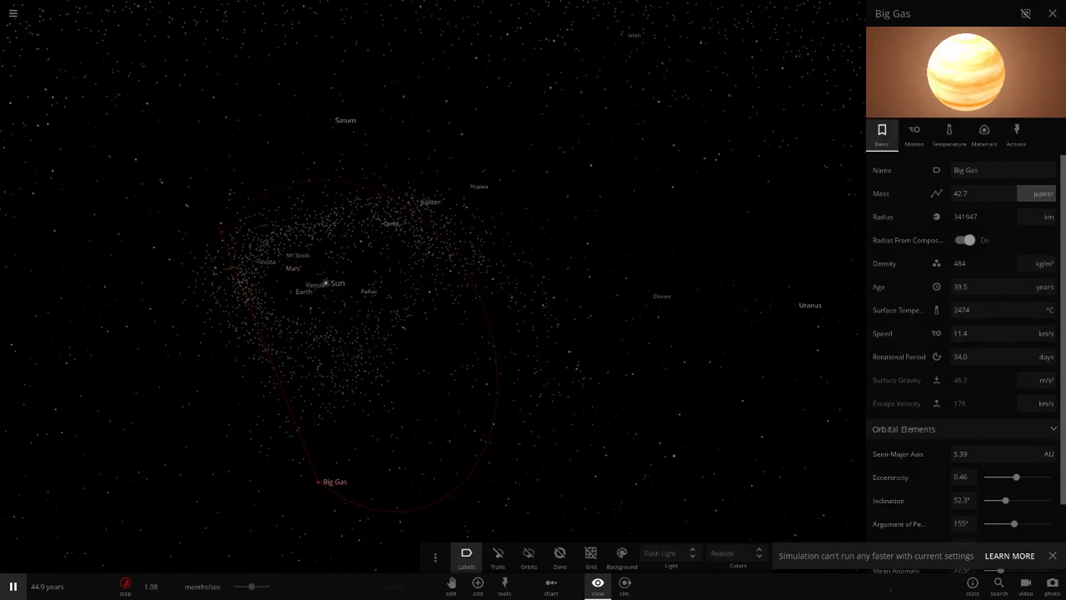
pyautogui.click(1049, 217)
pyautogui.click(972, 194)
pyautogui.write('90.7')
pyautogui.press('Return')
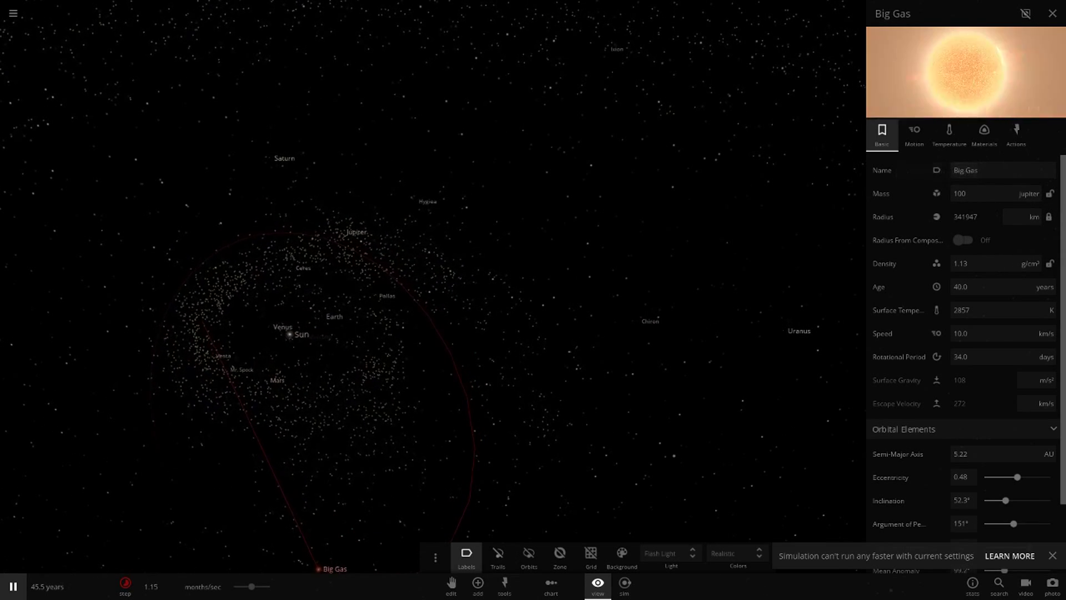
# Lower Big Gas's mass in stages to 95, 90 and finally 70 Jupiter masses, then close its properties.
pyautogui.click(972, 193)
pyautogui.write('99')
pyautogui.press('Return')
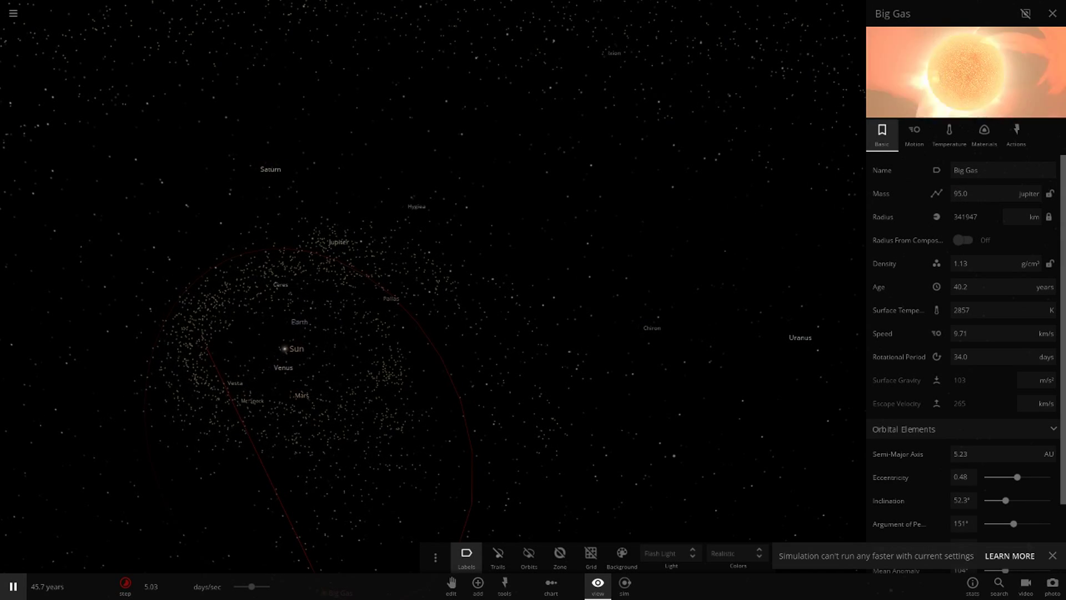
pyautogui.click(966, 194)
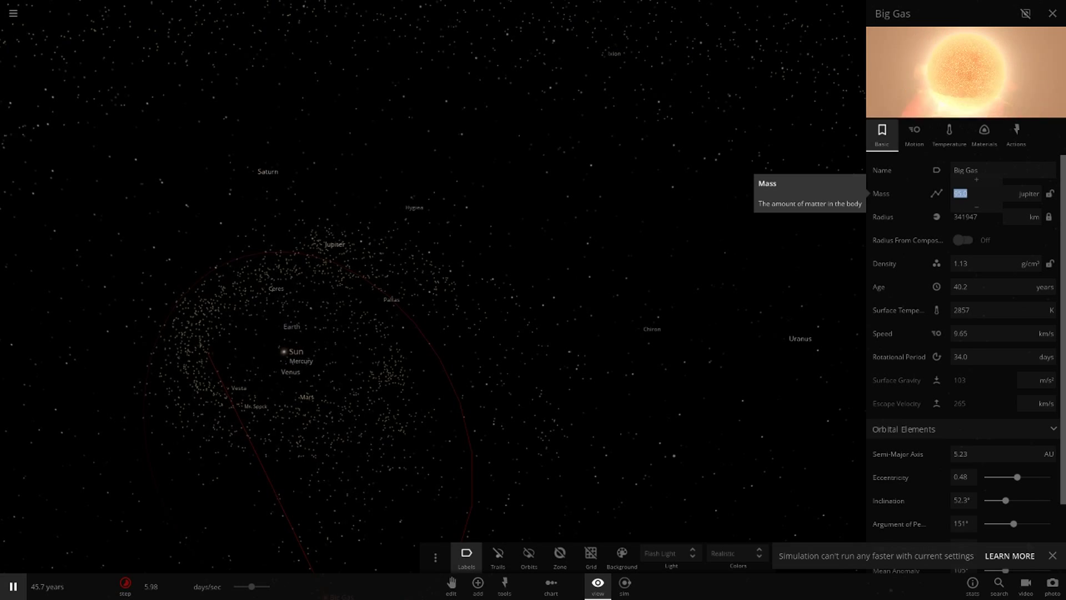
pyautogui.write('90')
pyautogui.press('Return')
pyautogui.click(966, 193)
pyautogui.write('70')
pyautogui.press('Return')
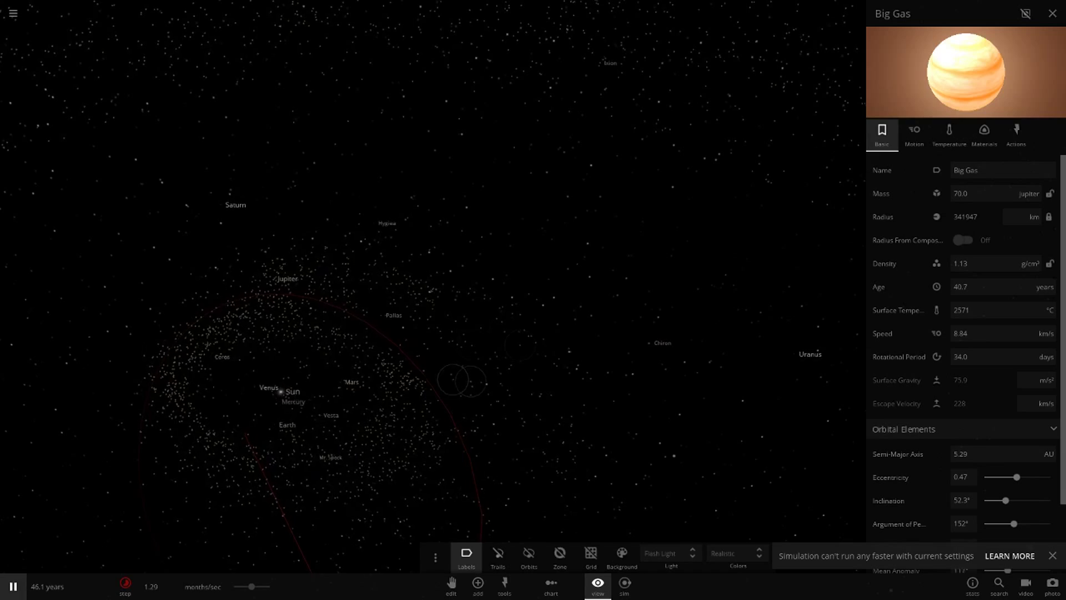
pyautogui.click(1053, 14)
# Focus on Big Gas, raise the simulation speed and view both belts from farther away.
pyautogui.scroll(-5, 533, 300)
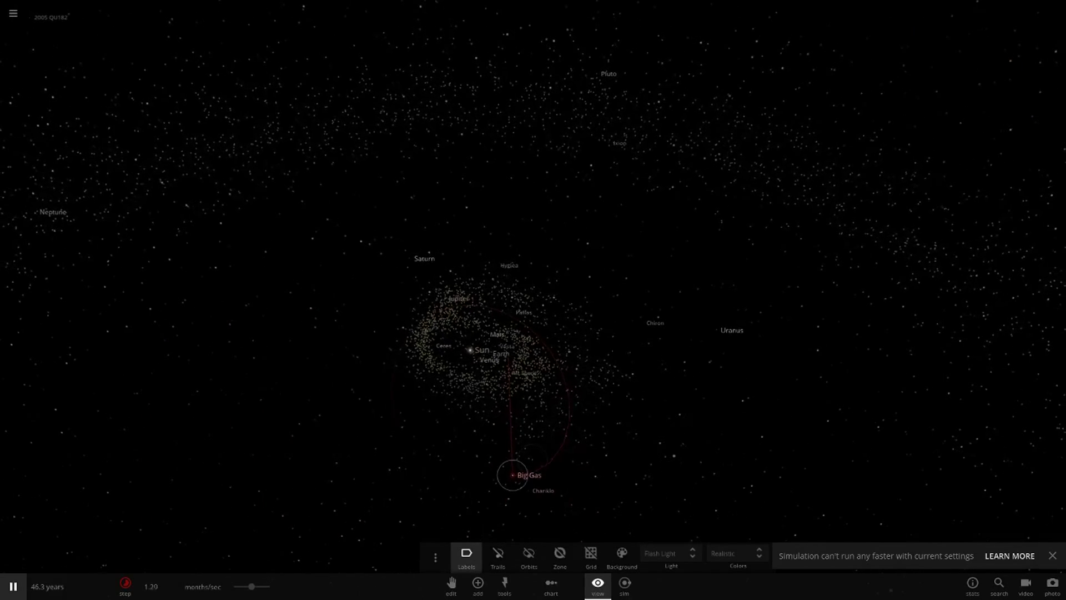
pyautogui.doubleClick(513, 474)
pyautogui.moveTo(251, 586); pyautogui.dragTo(269, 586)
pyautogui.moveTo(444, 333); pyautogui.dragTo(328, 361, button='right')
pyautogui.scroll(-10, 533, 300)
pyautogui.moveTo(444, 333); pyautogui.dragTo(500, 355, button='right')
pyautogui.scroll(1, 533, 300)
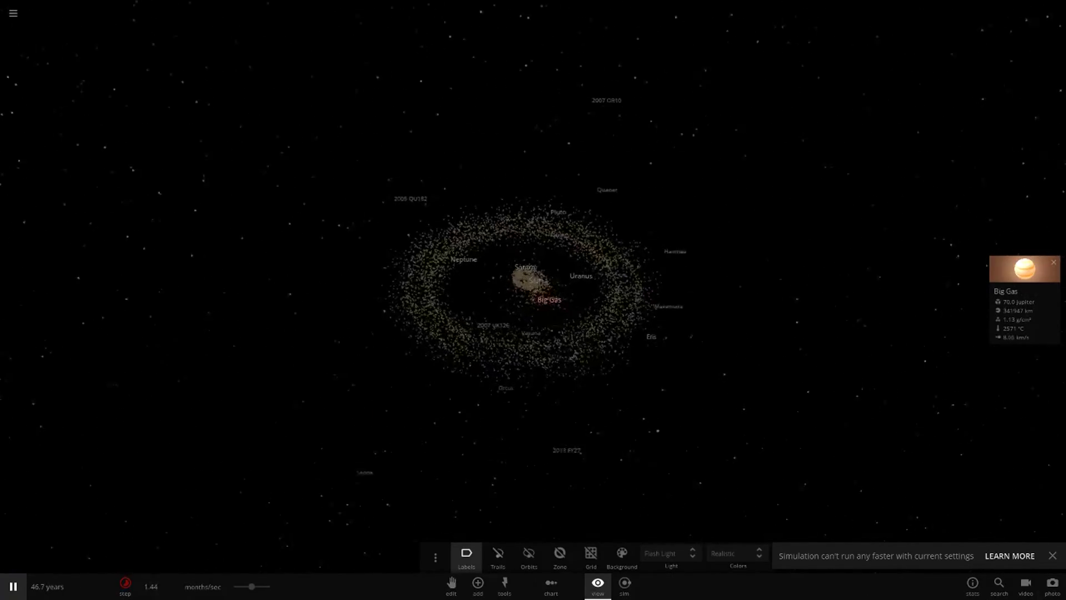
# Examine the inner asteroid belt around the Sun up close and from several angles.
pyautogui.scroll(2, 533, 300)
pyautogui.doubleClick(528, 278)
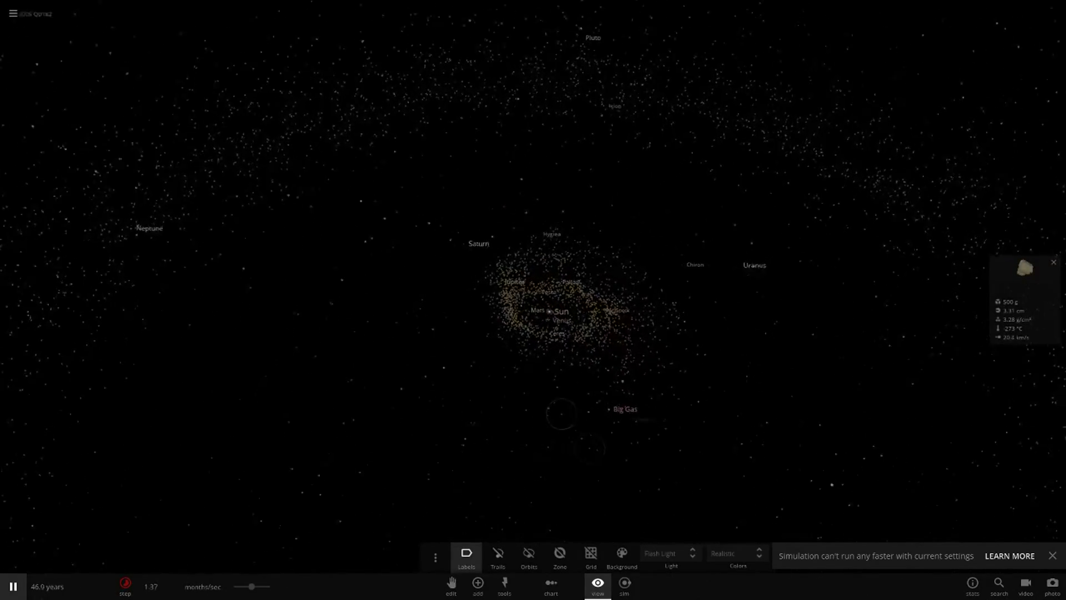
pyautogui.moveTo(533, 299); pyautogui.dragTo(405, 347, button='right')
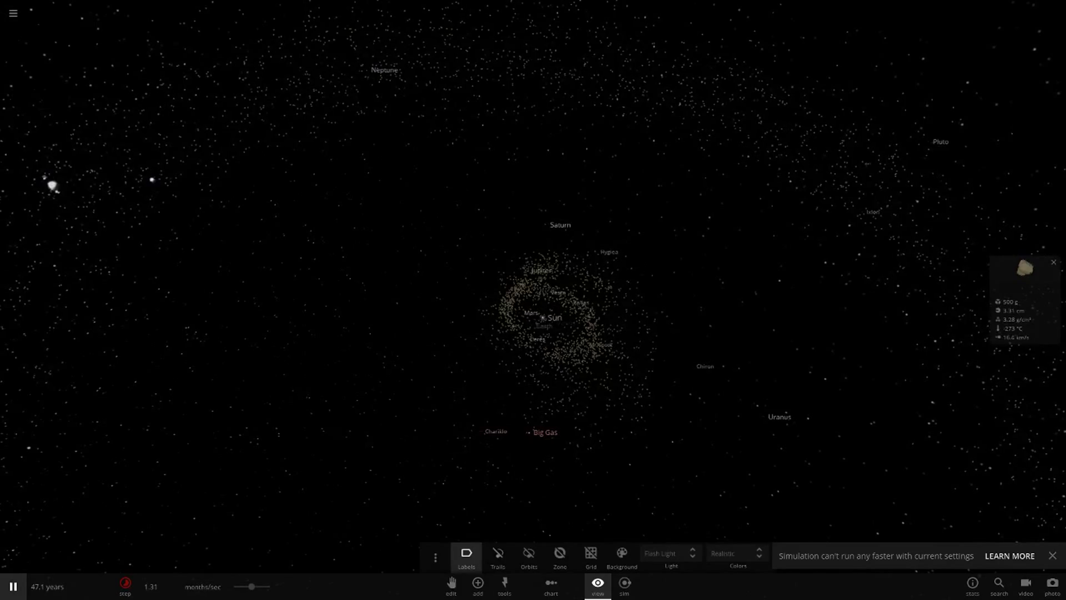
pyautogui.moveTo(151, 586)
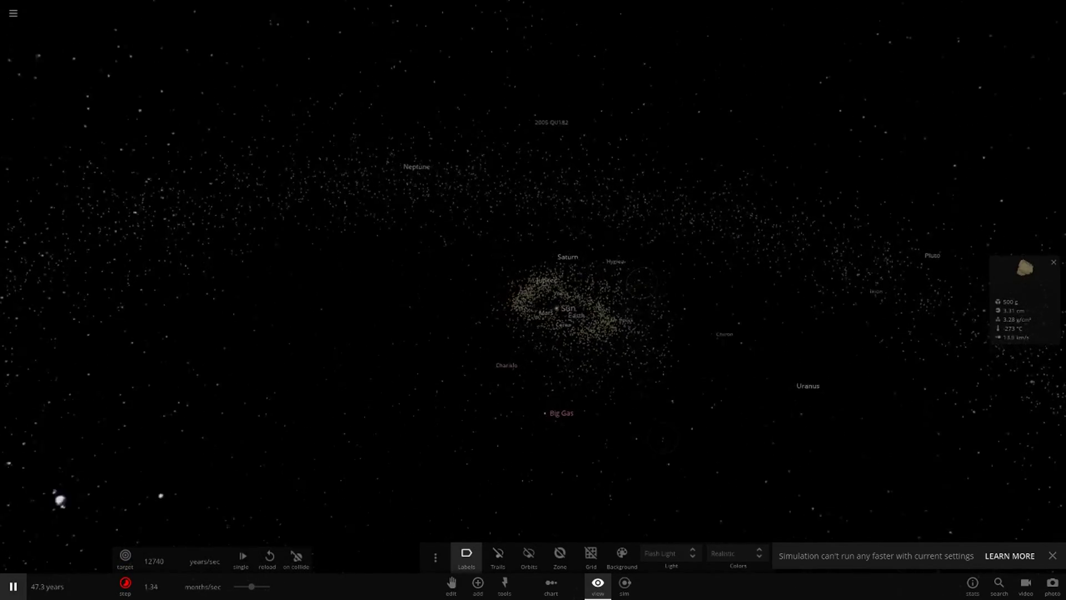
pyautogui.moveTo(555, 333); pyautogui.dragTo(472, 328, button='right')
# Open the Advanced Time Step Controls tutorial from the speed notice and read its explanation pages.
pyautogui.click(1009, 556)
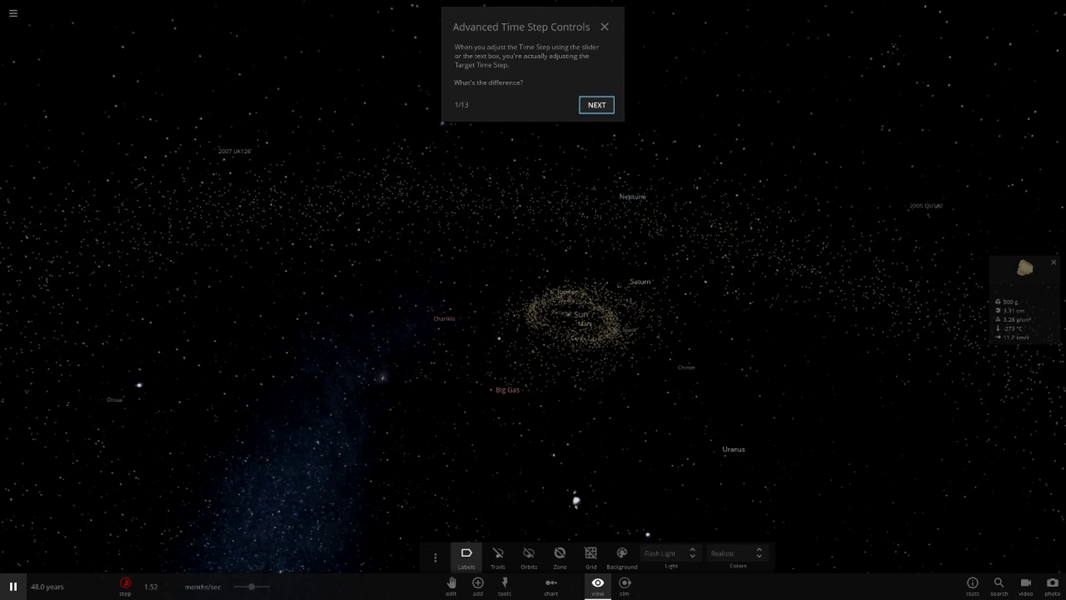
pyautogui.moveTo(545, 66)
pyautogui.mouseDown()
pyautogui.moveTo(518, 106)
pyautogui.moveTo(416, 156)
pyautogui.moveTo(541, 68)
pyautogui.mouseUp()
pyautogui.click(595, 106)
pyautogui.press('Return')
pyautogui.press('Return')
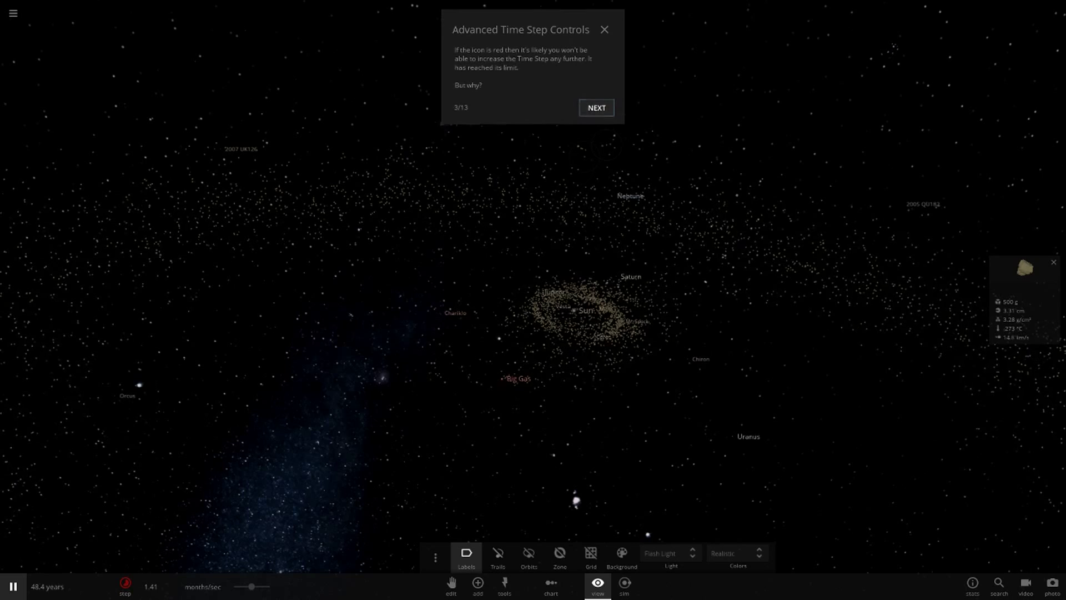
pyautogui.press('Return')
pyautogui.press('Return')
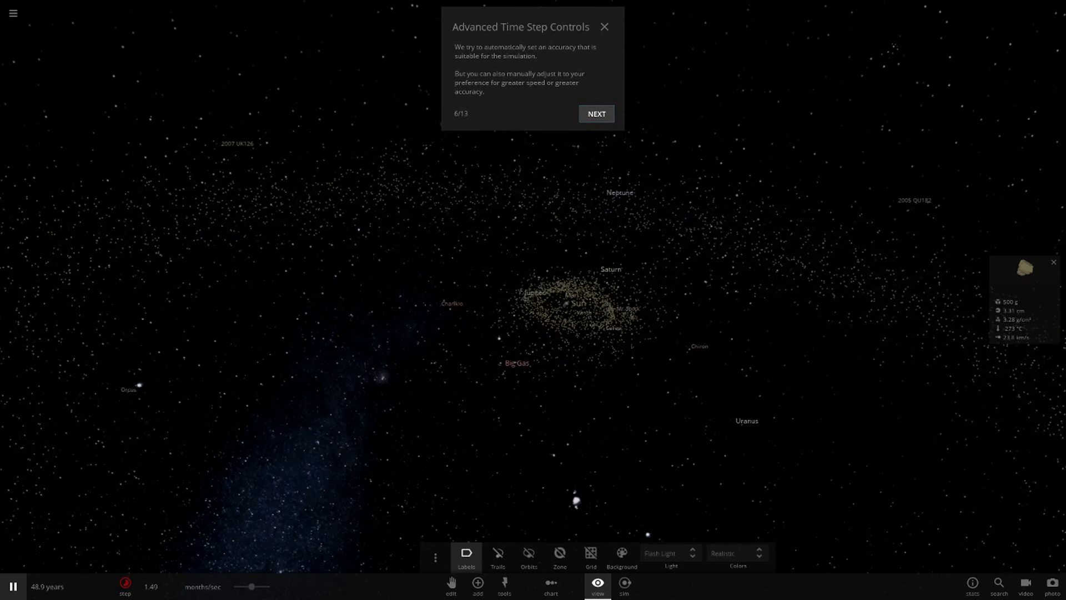
pyautogui.press('Return')
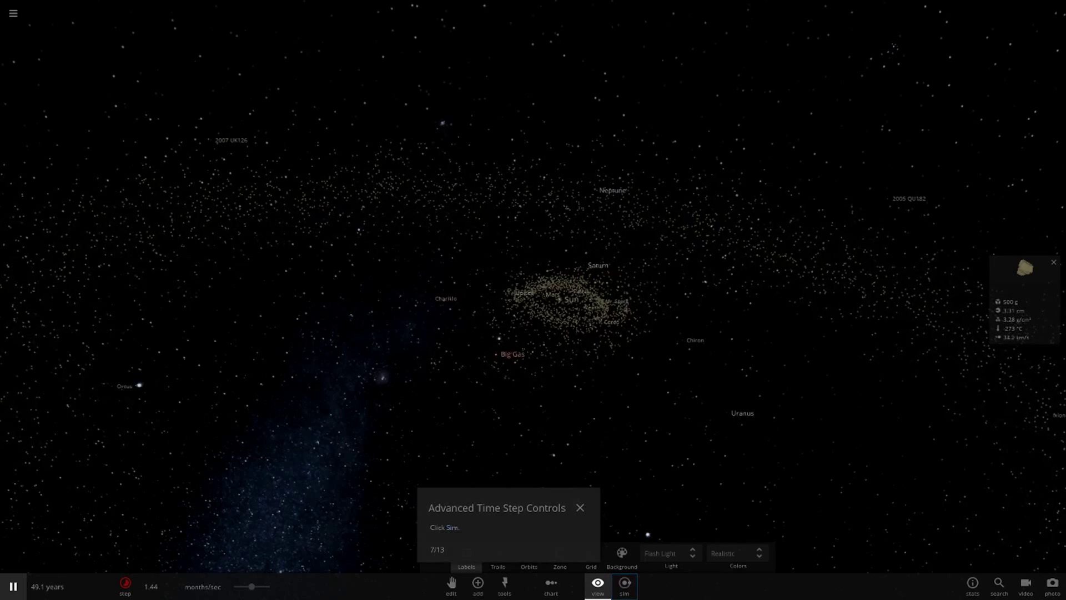
# Open the full simulation settings and turn off Automatic Tolerance.
pyautogui.click(625, 583)
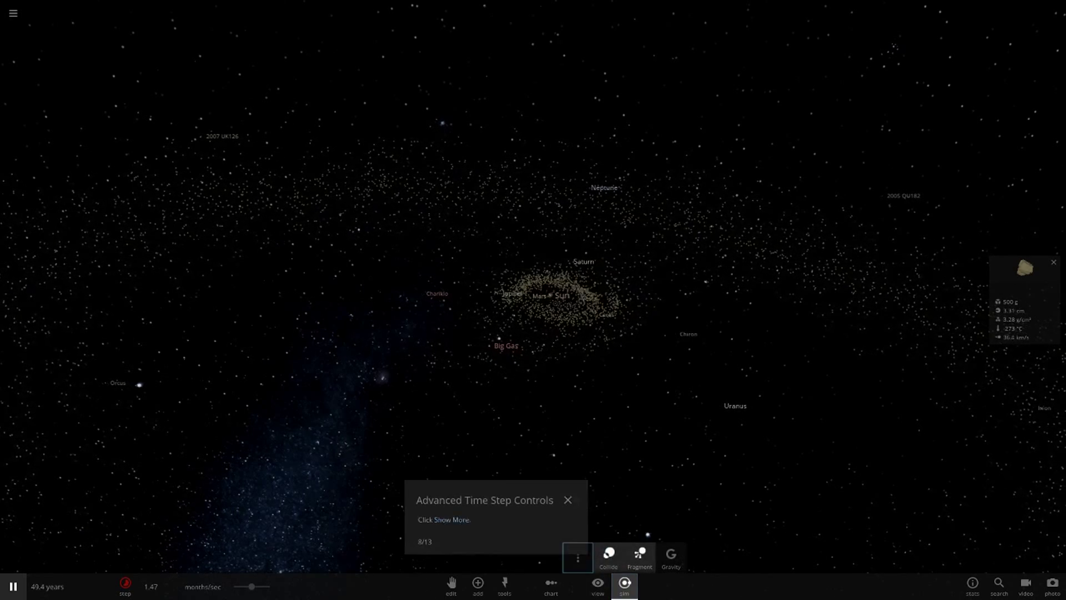
pyautogui.click(577, 557)
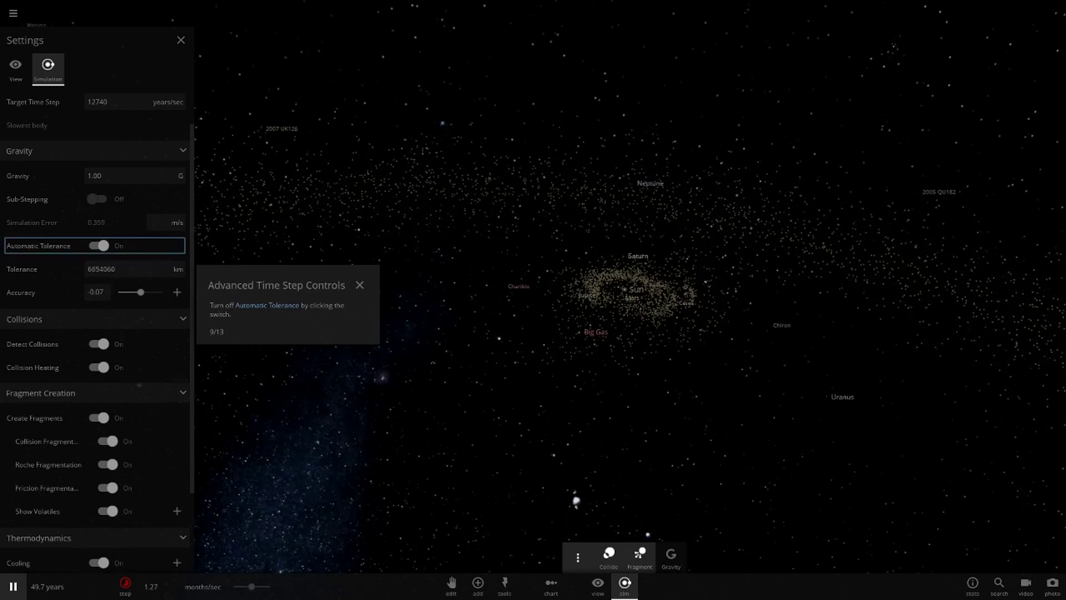
pyautogui.click(99, 246)
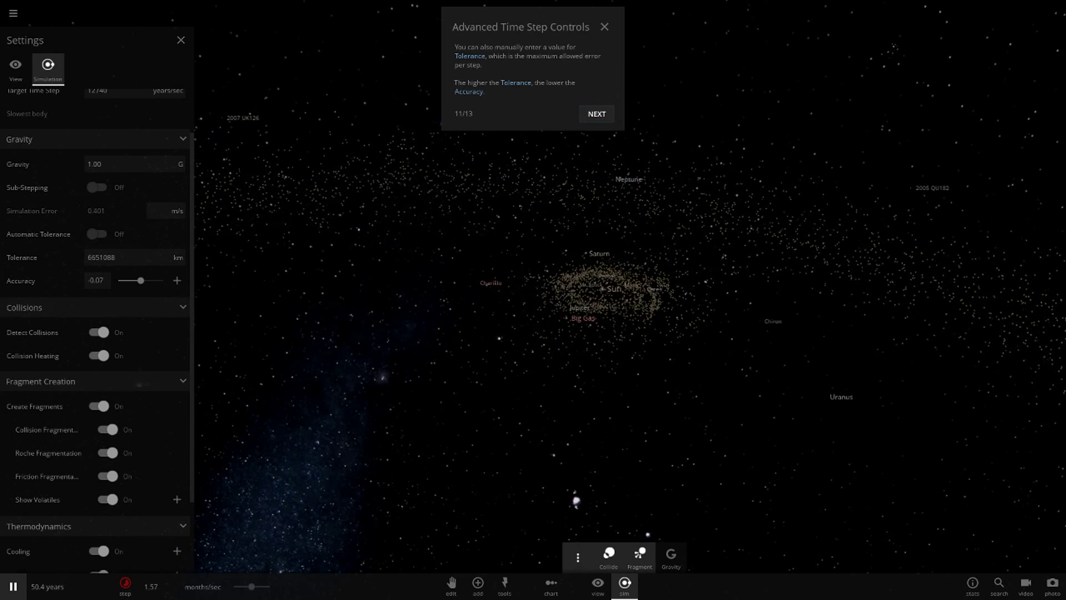
# Read the remaining pages of the Advanced Time Step Controls tutorial and finish it.
pyautogui.click(597, 114)
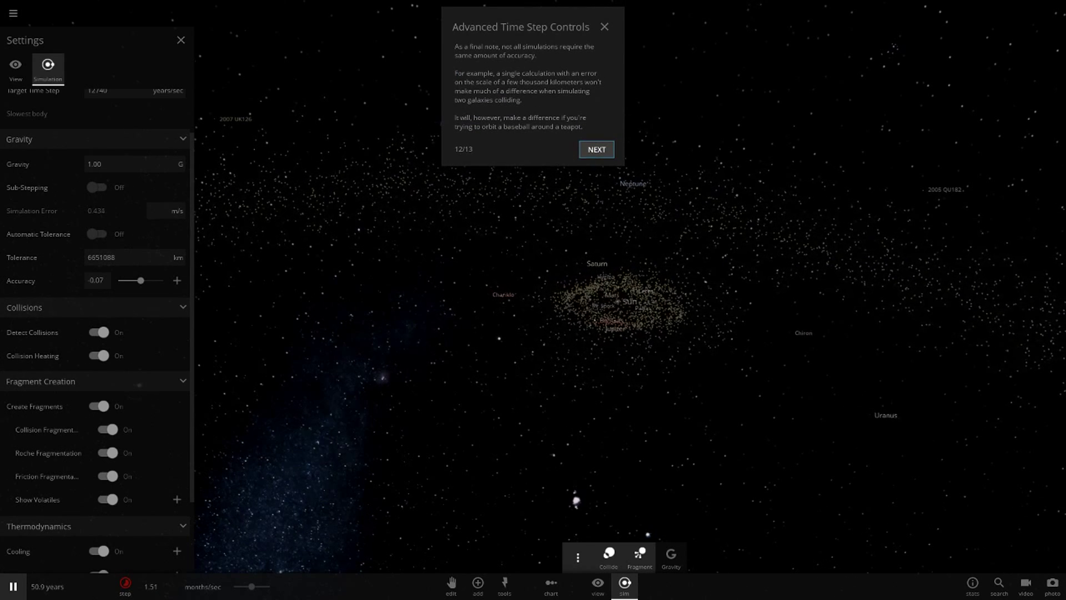
pyautogui.press('Return')
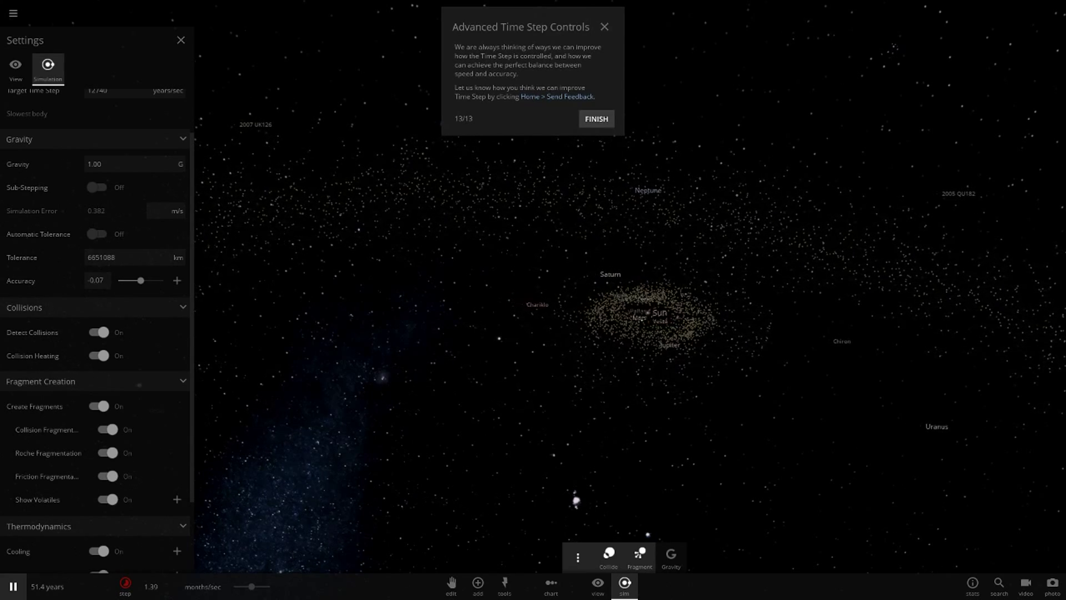
pyautogui.click(597, 119)
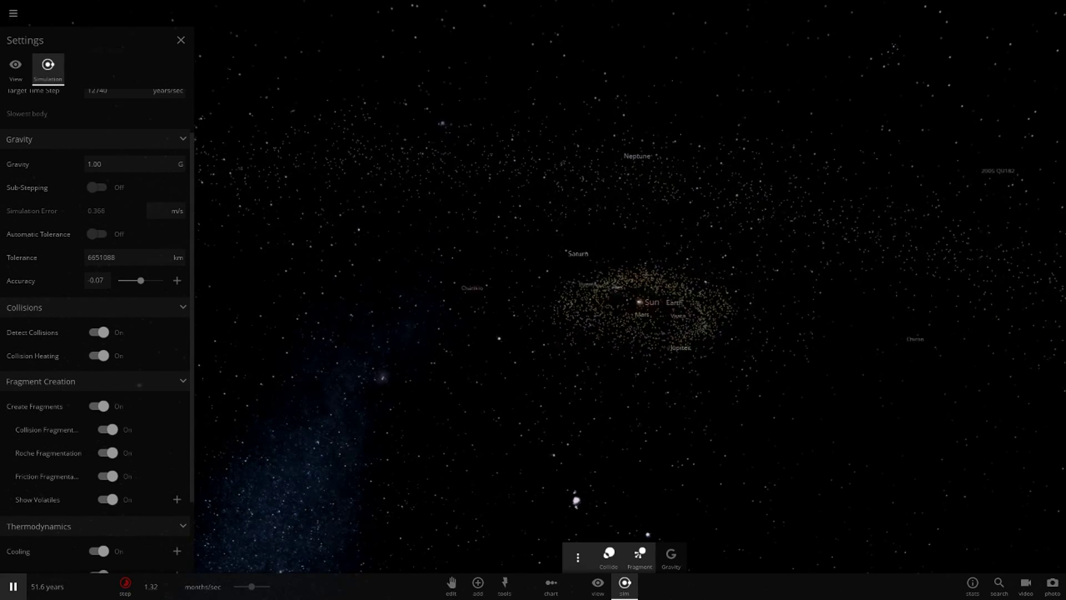
# Close the settings, raise the target simulation speed to about 147378 years/sec and view the inner belt with Big Gas.
pyautogui.click(181, 40)
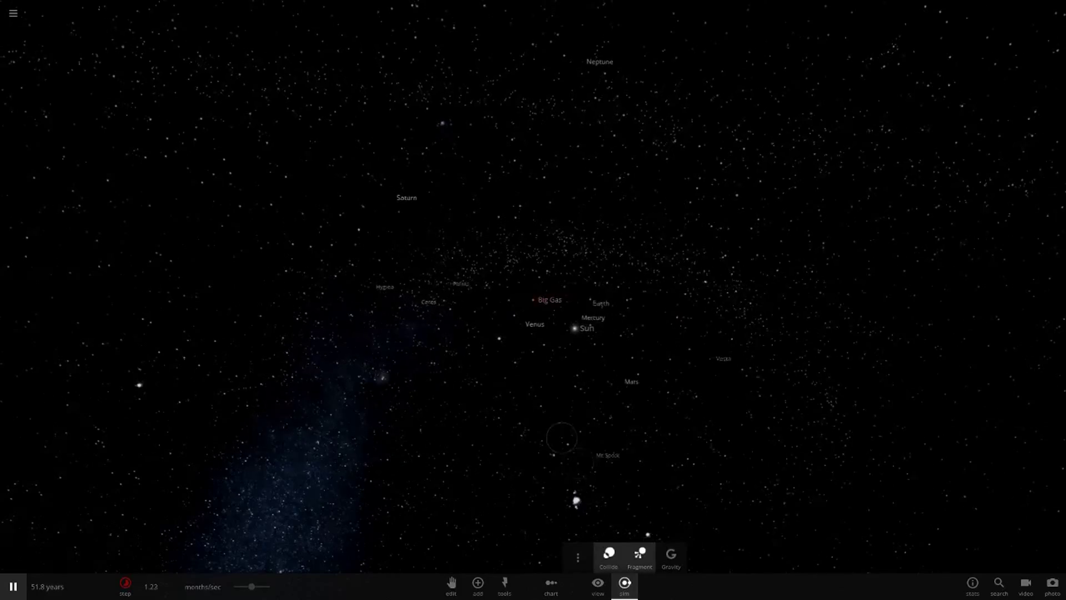
pyautogui.moveTo(251, 586); pyautogui.dragTo(269, 586)
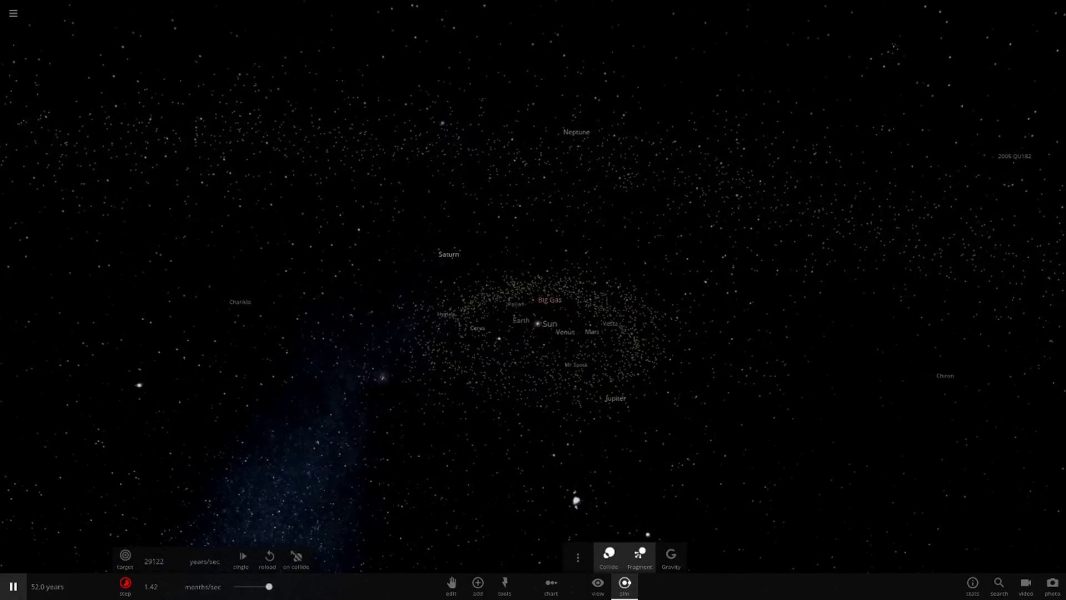
pyautogui.moveTo(478, 422); pyautogui.dragTo(712, 485)
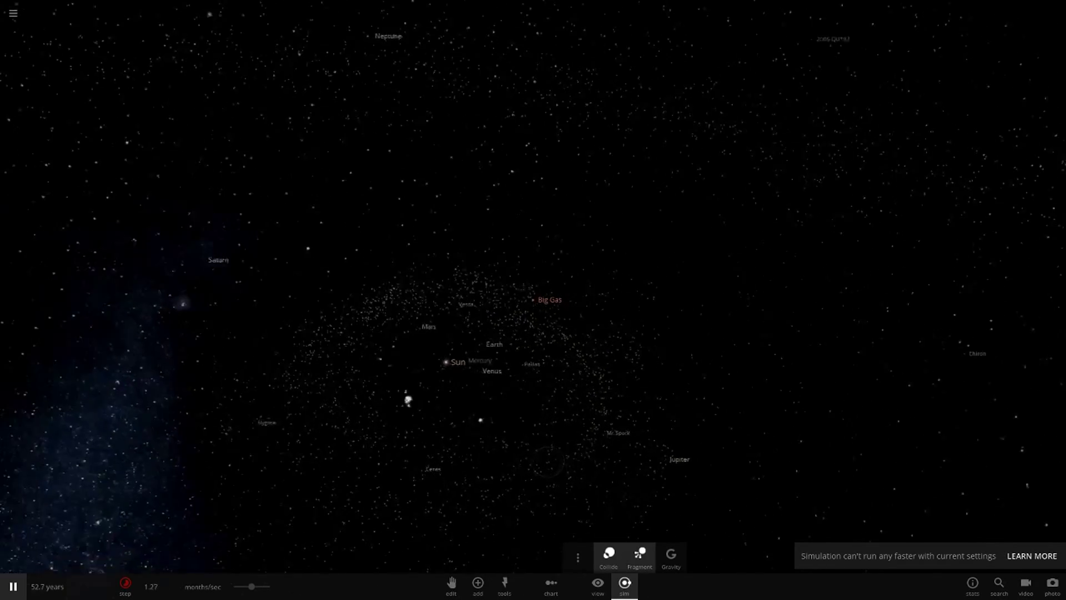
# Reopen the time step tutorial, exit it partway and lower the simulation accuracy to -0.35 in the settings.
pyautogui.click(1032, 556)
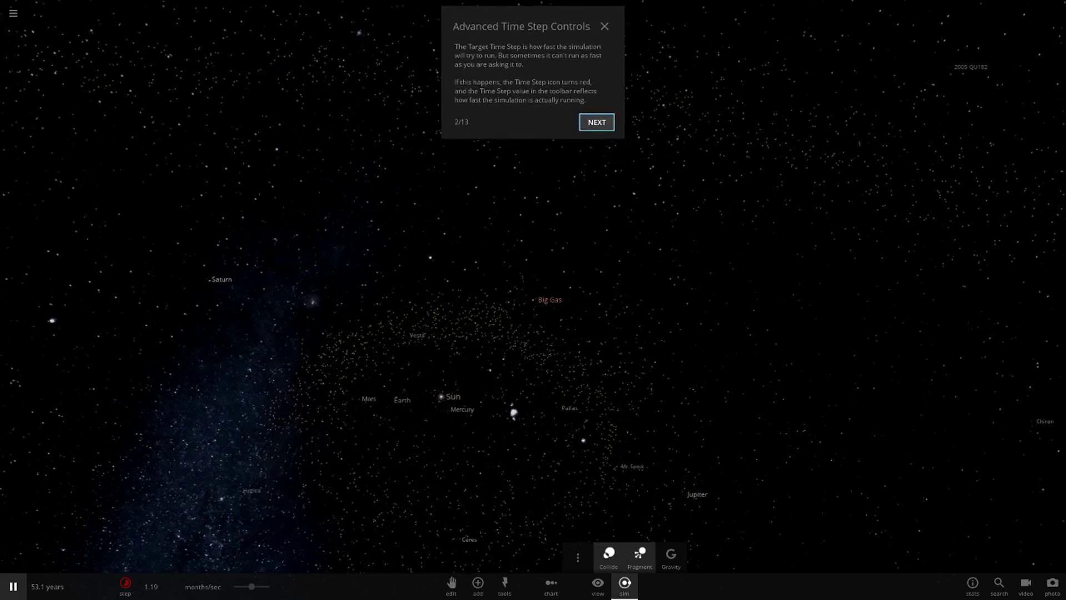
pyautogui.click(597, 106)
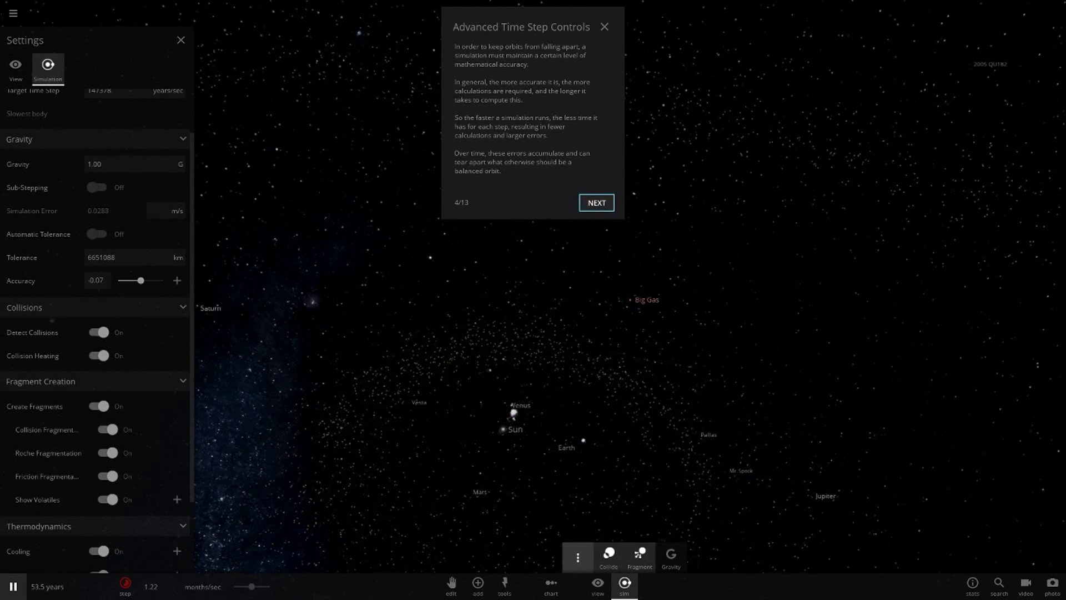
pyautogui.click(604, 27)
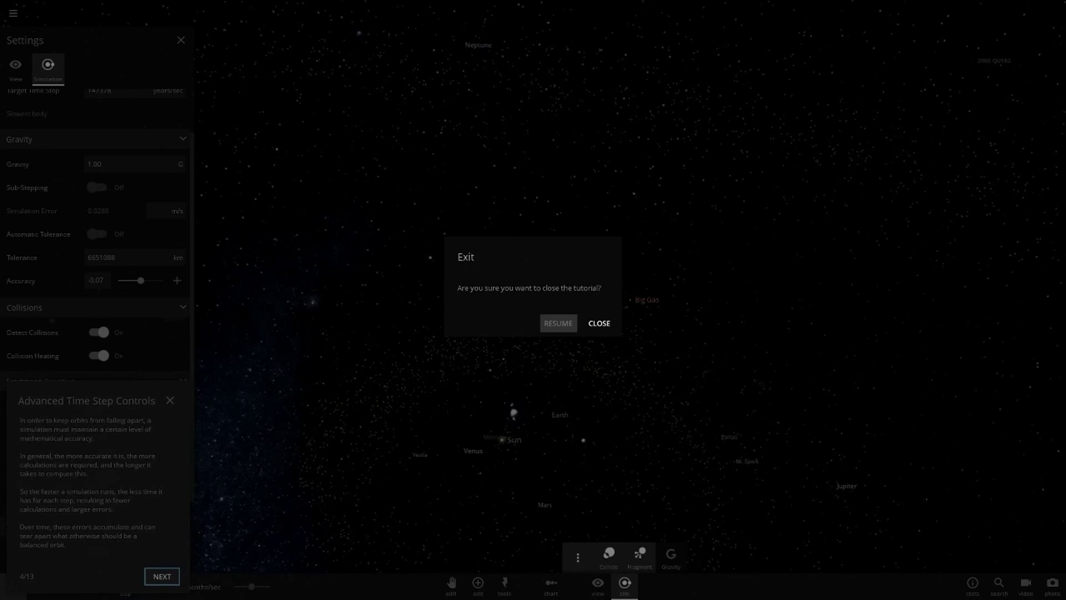
pyautogui.click(599, 323)
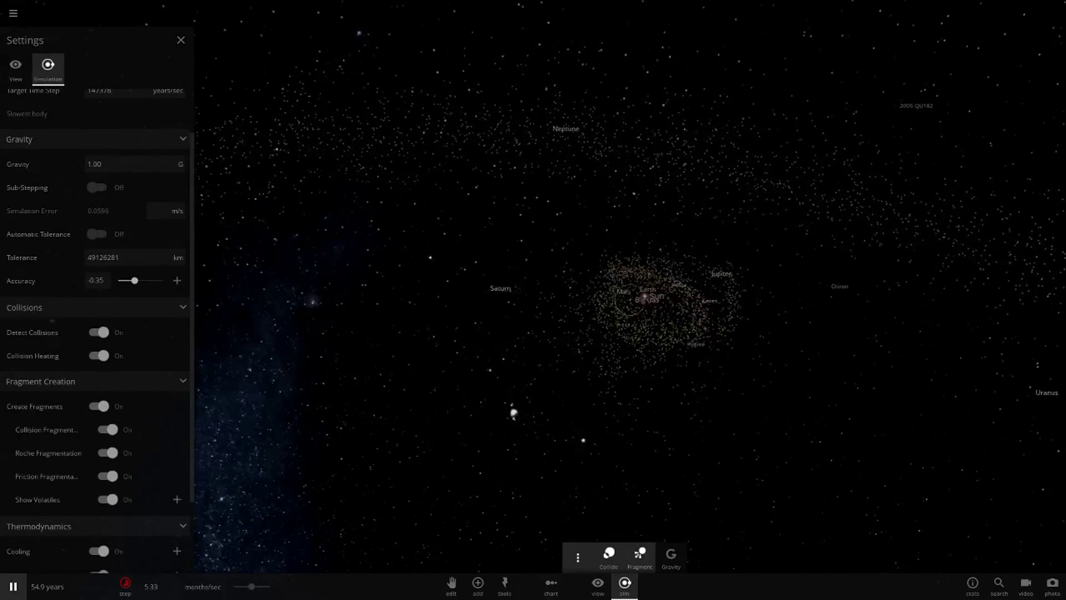
# Close the settings, lower the target speed to 17634 years/sec and pause the simulation with the view on Mercury.
pyautogui.click(647, 300)
pyautogui.click(676, 272)
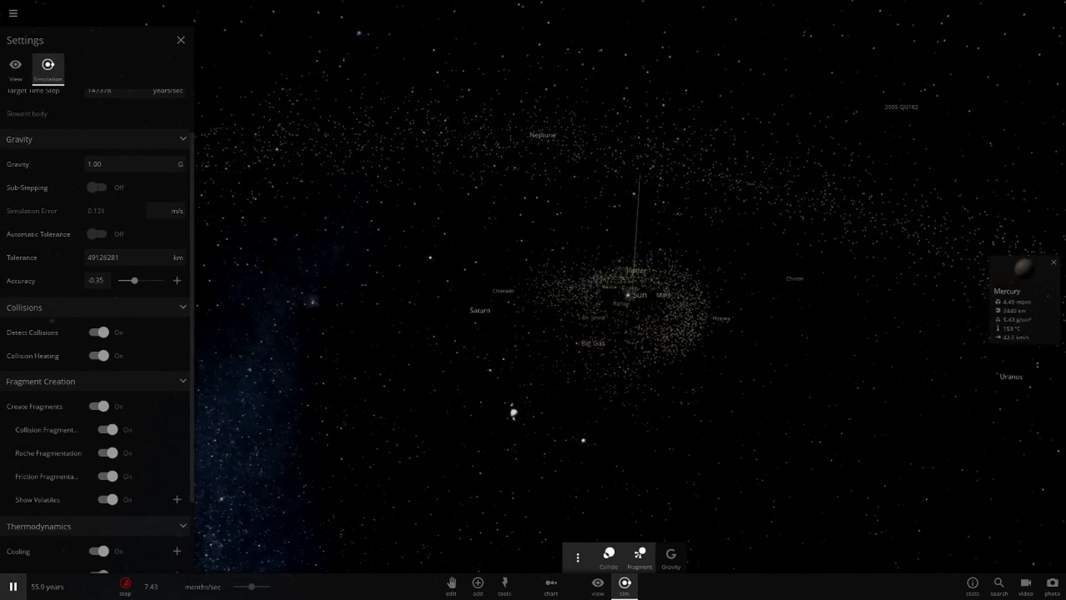
pyautogui.click(181, 40)
pyautogui.scroll(3, 533, 300)
pyautogui.scroll(-3, 533, 300)
pyautogui.moveTo(252, 586); pyautogui.dragTo(234, 587)
pyautogui.press('space')
pyautogui.scroll(5, 533, 300)
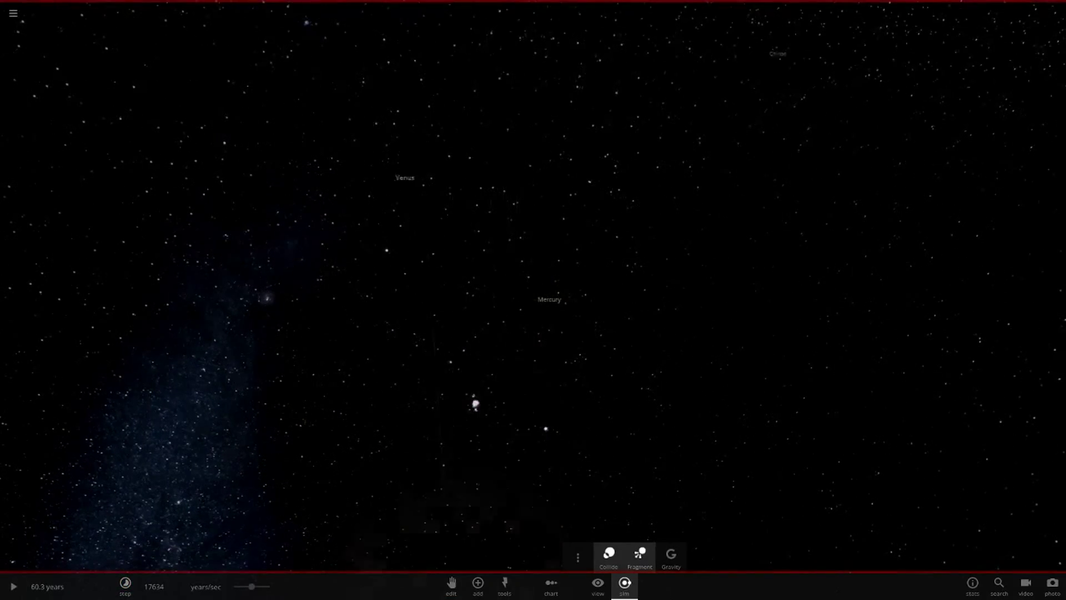
# Resume the simulation, focus on the Sun and view both belts from afar and from another angle.
pyautogui.press('space')
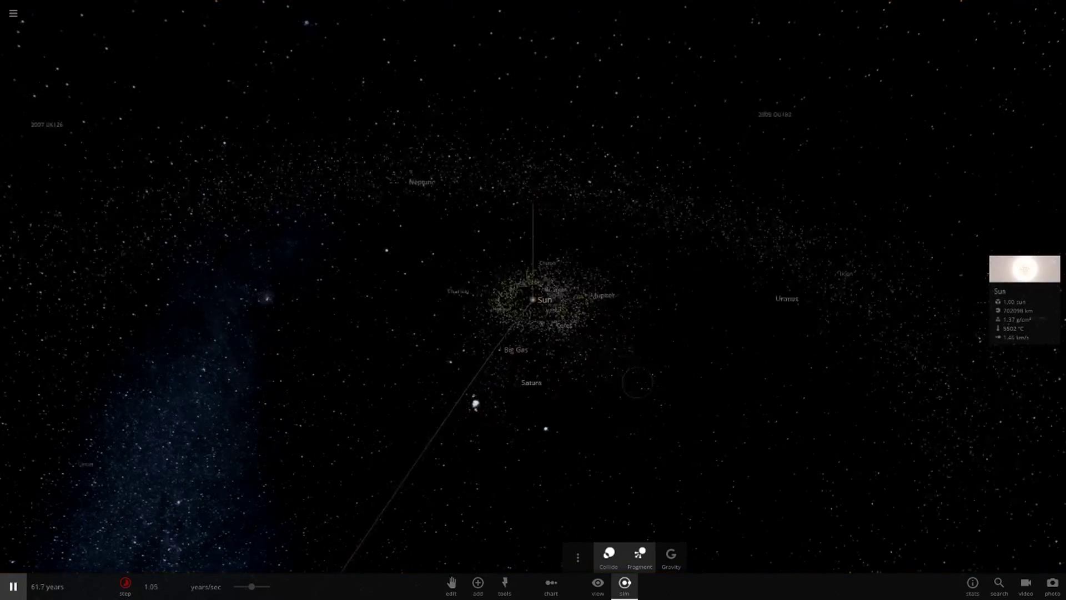
pyautogui.scroll(-5, 533, 300)
pyautogui.moveTo(533, 355); pyautogui.dragTo(688, 347, button='right')
pyautogui.scroll(5, 533, 300)
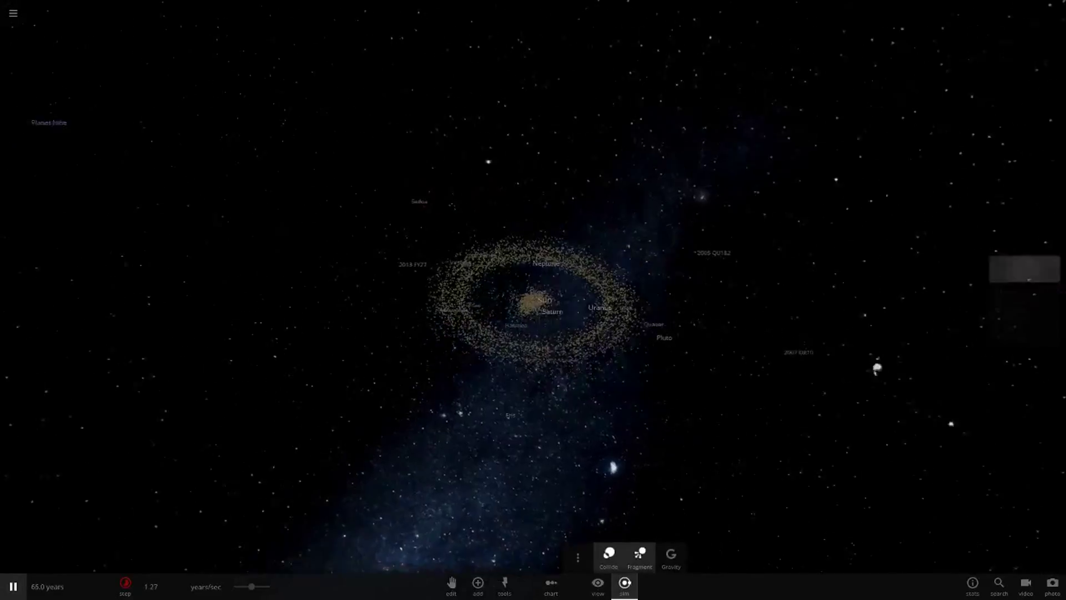
pyautogui.scroll(5, 614, 434)
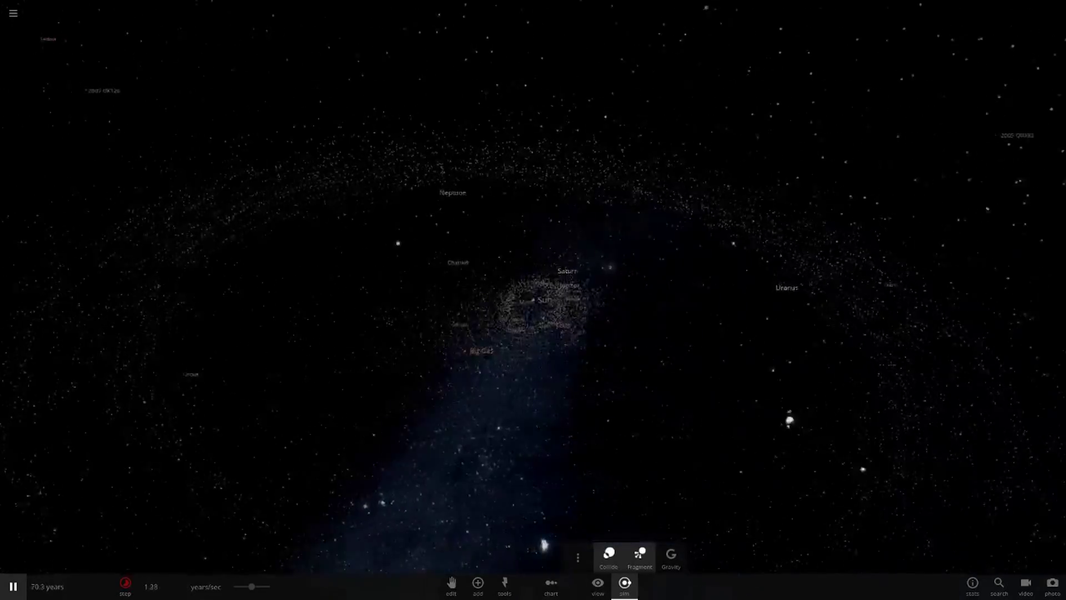
# Raise the simulation speed, then show the orbit lines and hide them again.
pyautogui.moveTo(252, 586); pyautogui.dragTo(269, 586)
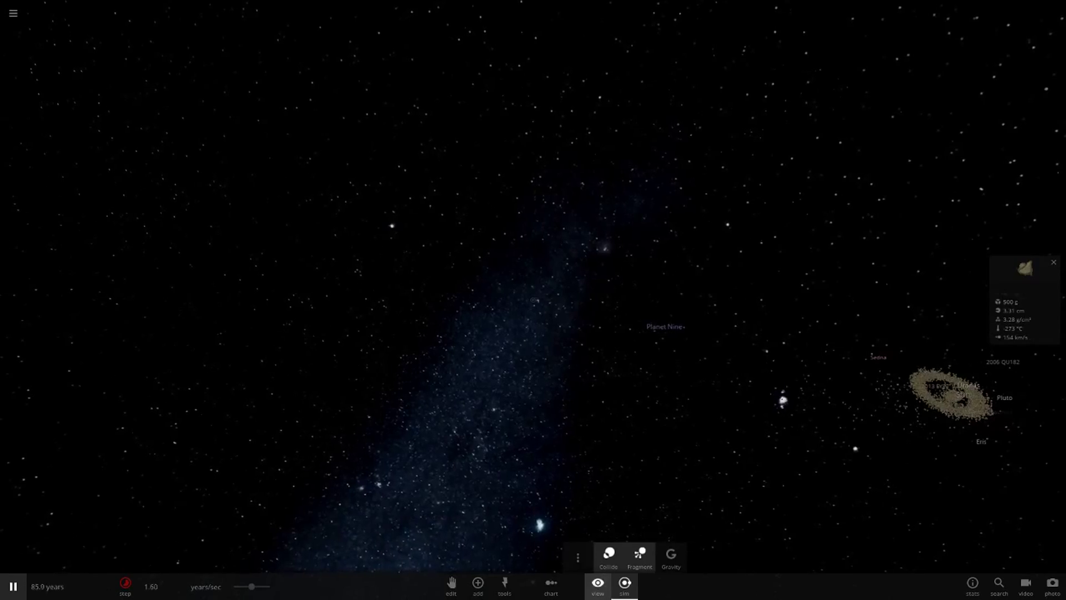
pyautogui.click(598, 586)
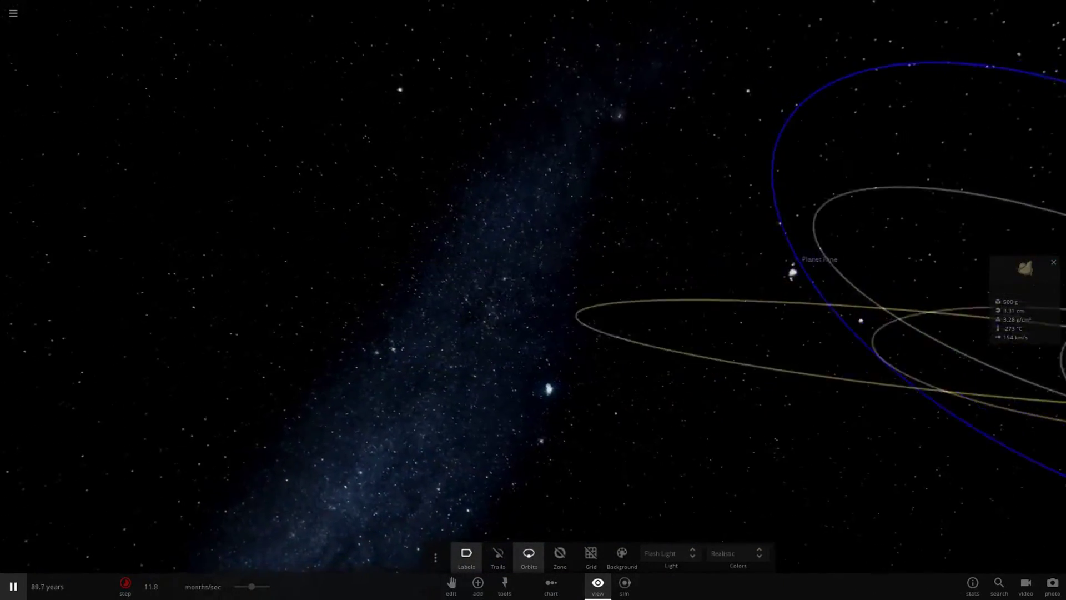
pyautogui.click(528, 557)
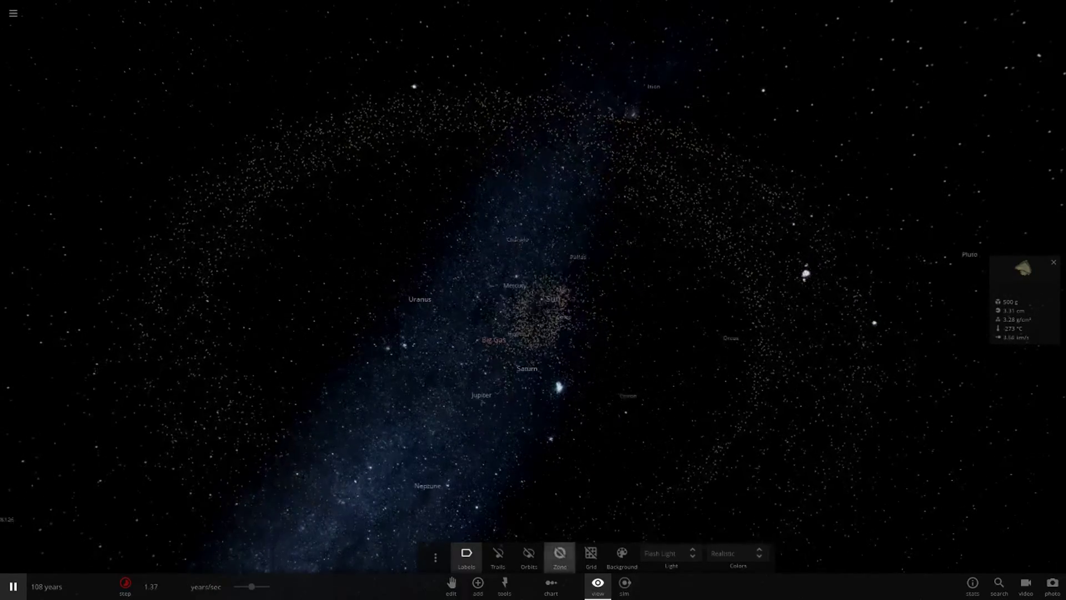
# Lower the target speed to 247 years/sec, show the orbit lines and pause the simulation to view the inner planets' orbits.
pyautogui.moveTo(252, 586); pyautogui.dragTo(234, 586)
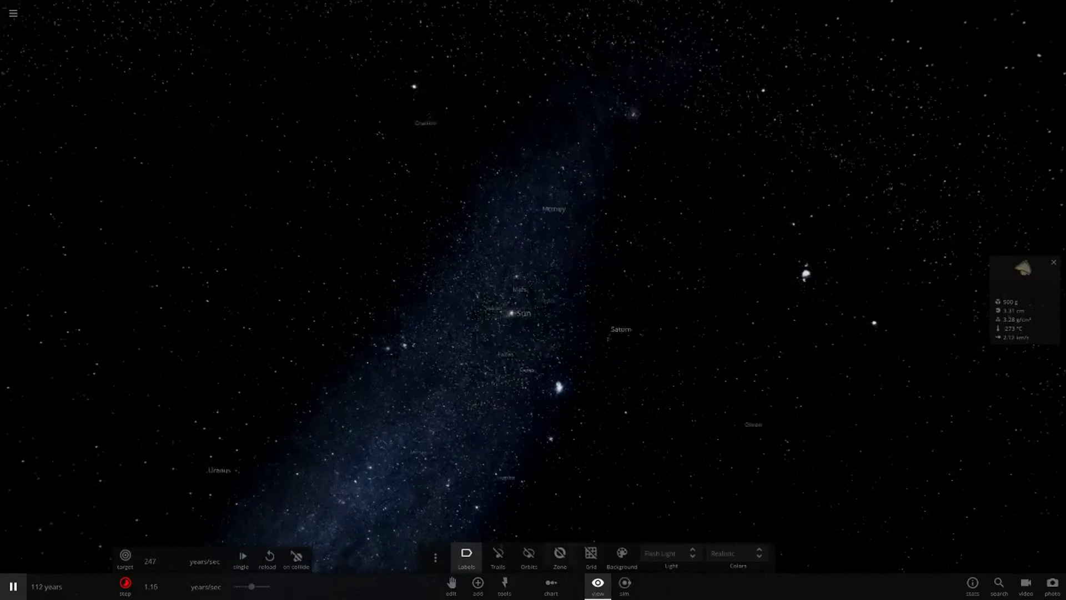
pyautogui.click(528, 557)
pyautogui.press('space')
pyautogui.scroll(-5, 533, 300)
pyautogui.moveTo(533, 300); pyautogui.dragTo(710, 272)
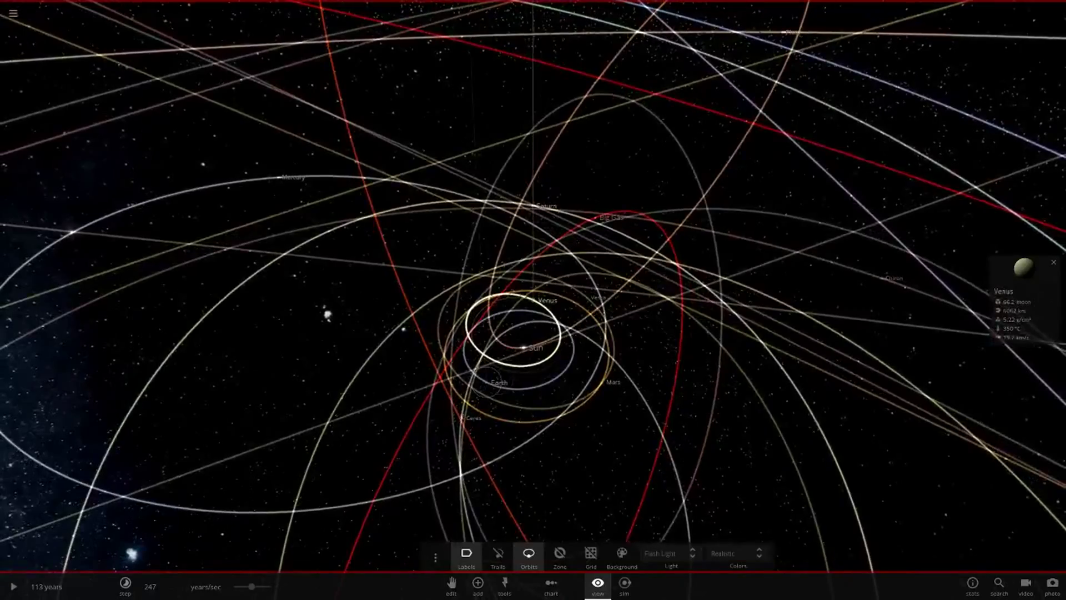
# Open Earth's properties and examine its values and the planets' changed orbits.
pyautogui.click(498, 382)
pyautogui.click(1023, 289)
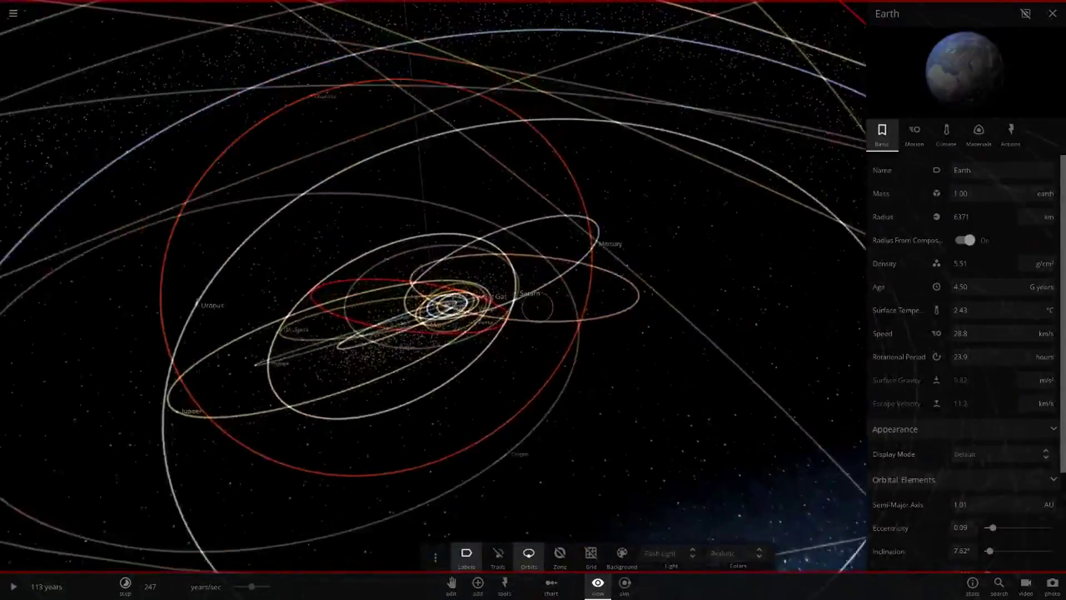
pyautogui.moveTo(537, 306); pyautogui.dragTo(517, 537)
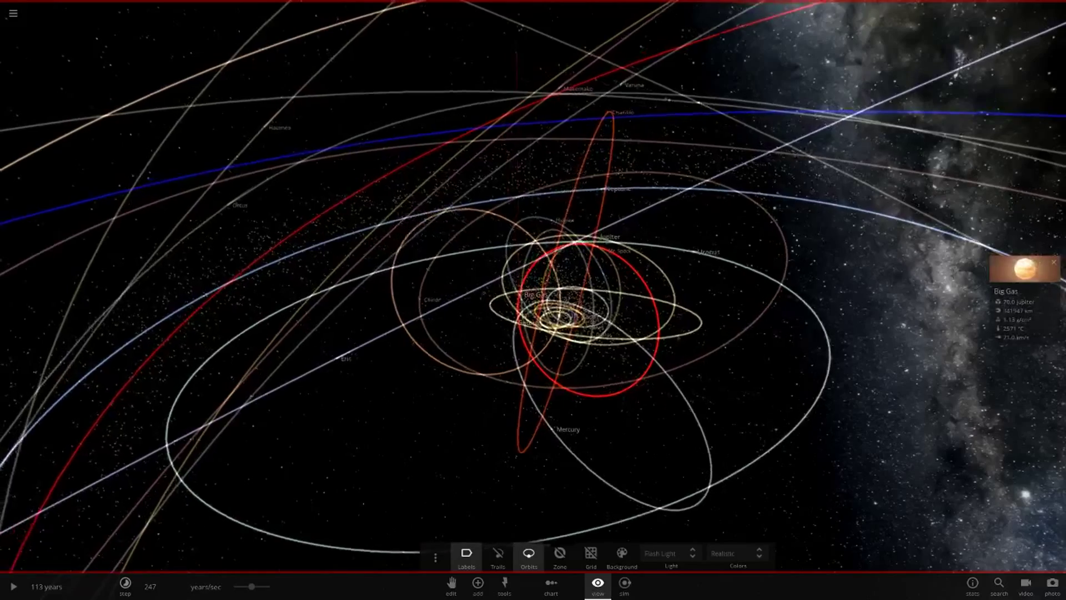
# Check Big Gas's properties, resume the simulation and close the properties.
pyautogui.click(1025, 288)
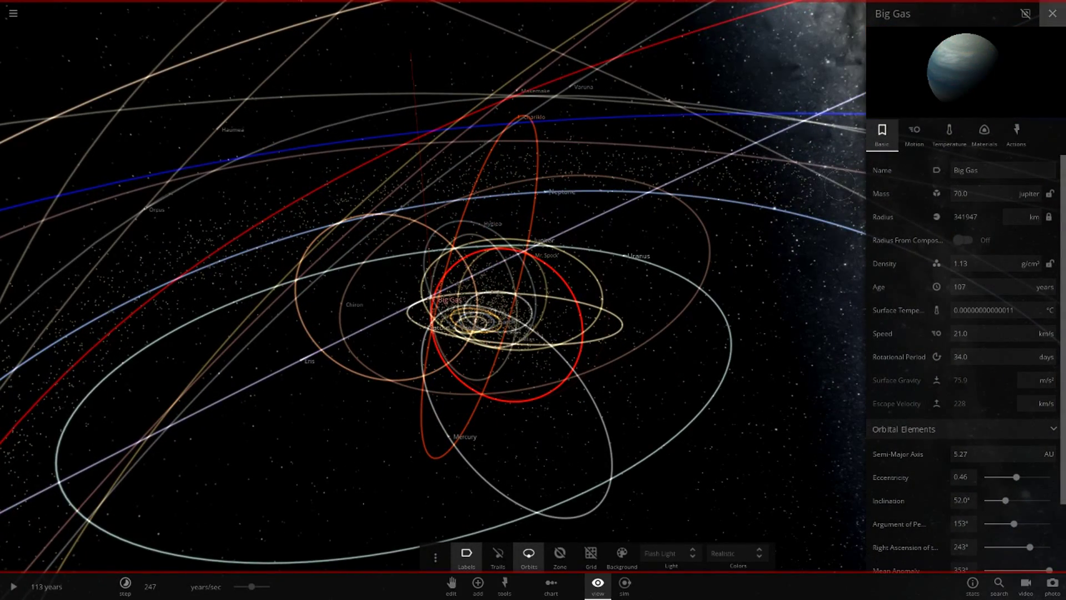
pyautogui.press('space')
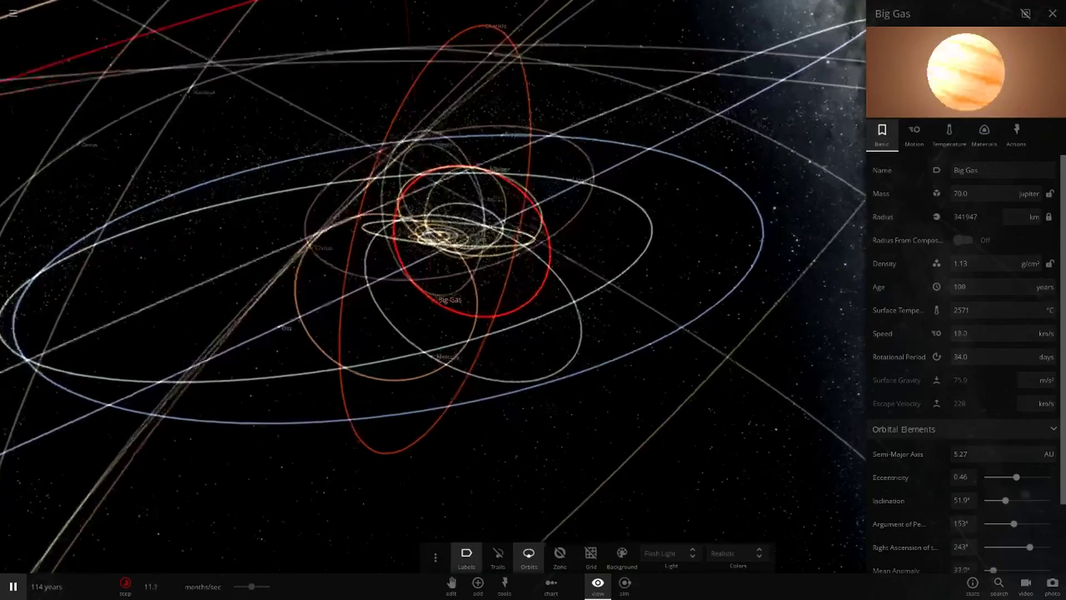
pyautogui.click(1052, 13)
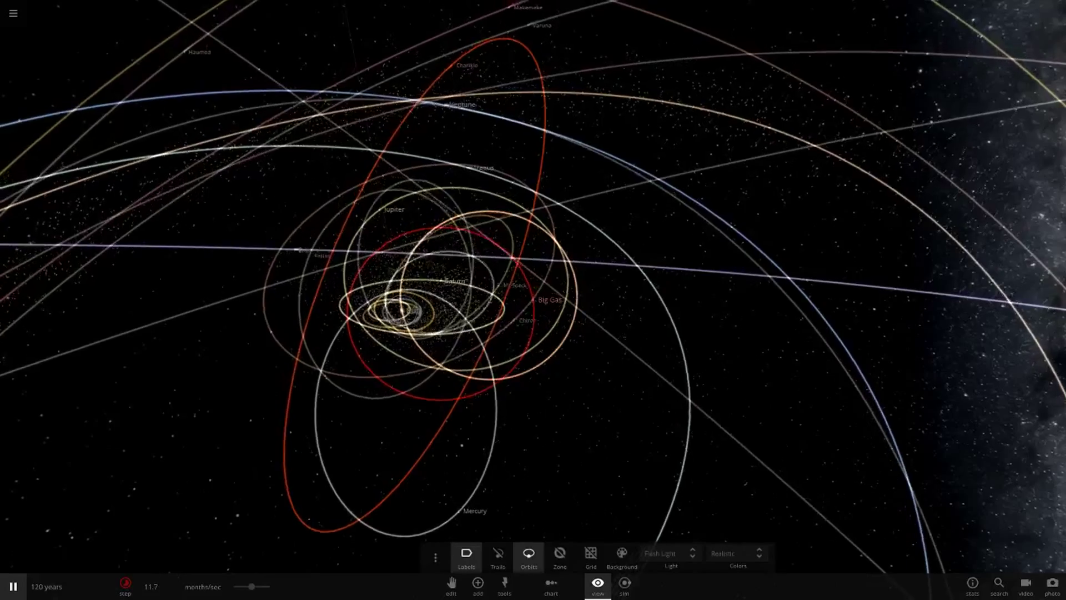
# Review the simulation settings for time step, gravity, tolerance, accuracy and collisions, and close them.
pyautogui.click(624, 586)
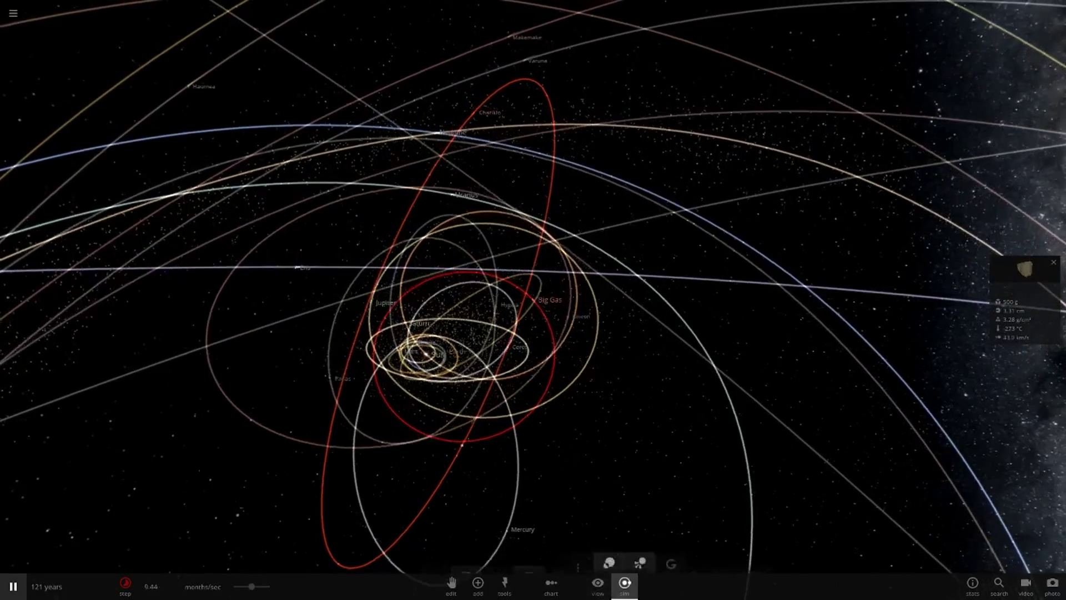
pyautogui.click(578, 556)
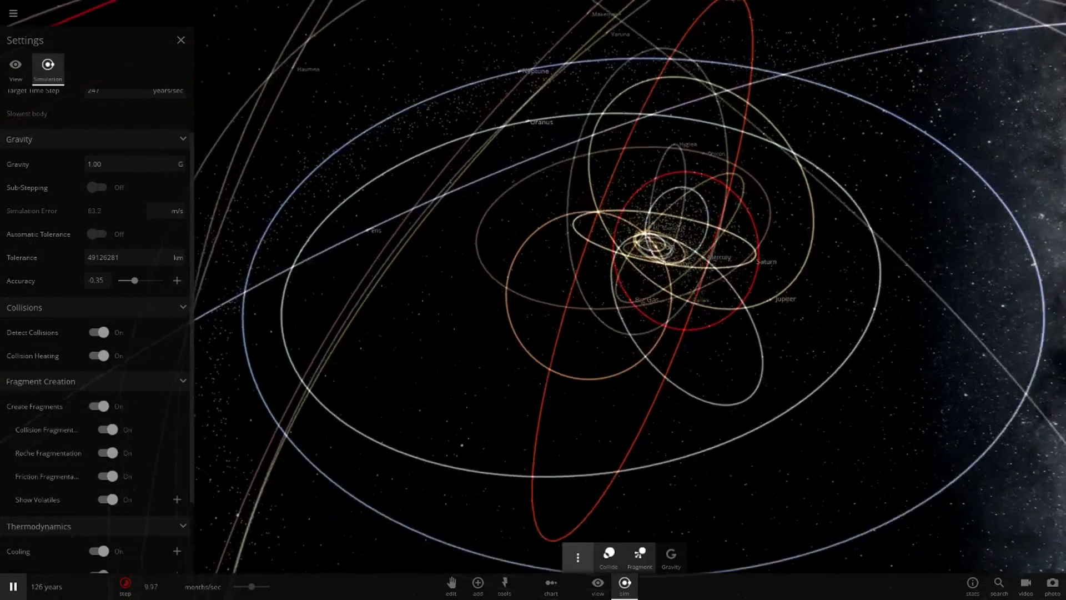
pyautogui.scroll(1, 94, 306)
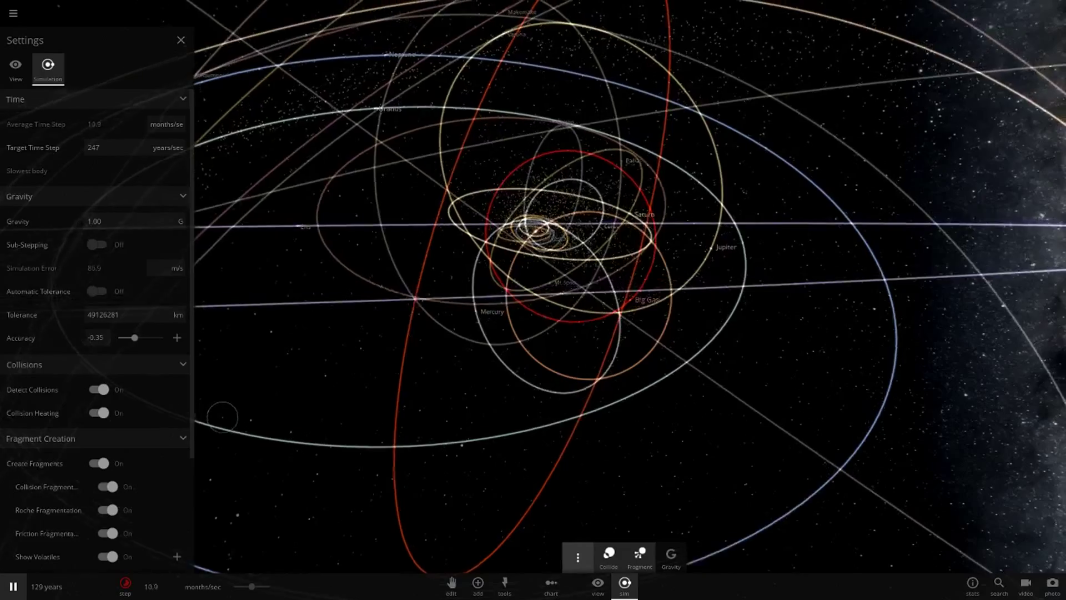
pyautogui.scroll(-3, 94, 305)
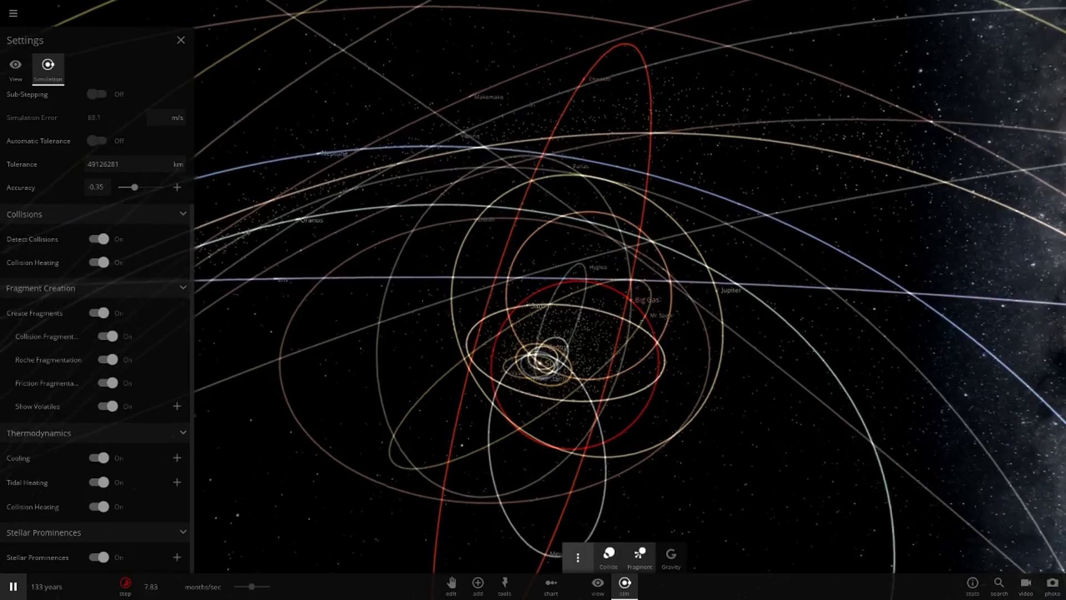
pyautogui.scroll(2, 95, 305)
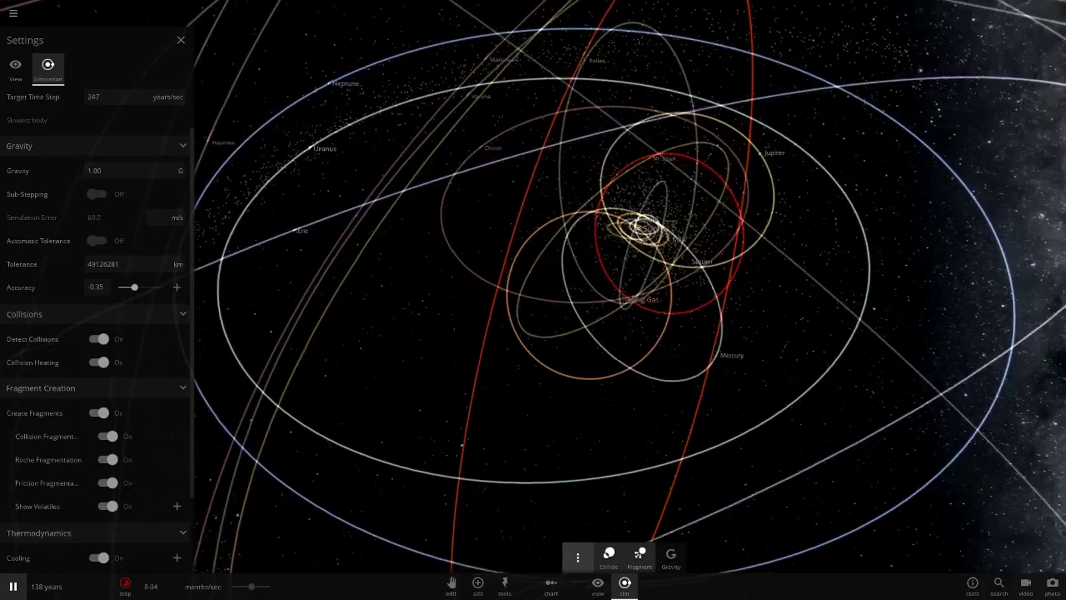
pyautogui.click(180, 40)
pyautogui.scroll(-5, 389, 289)
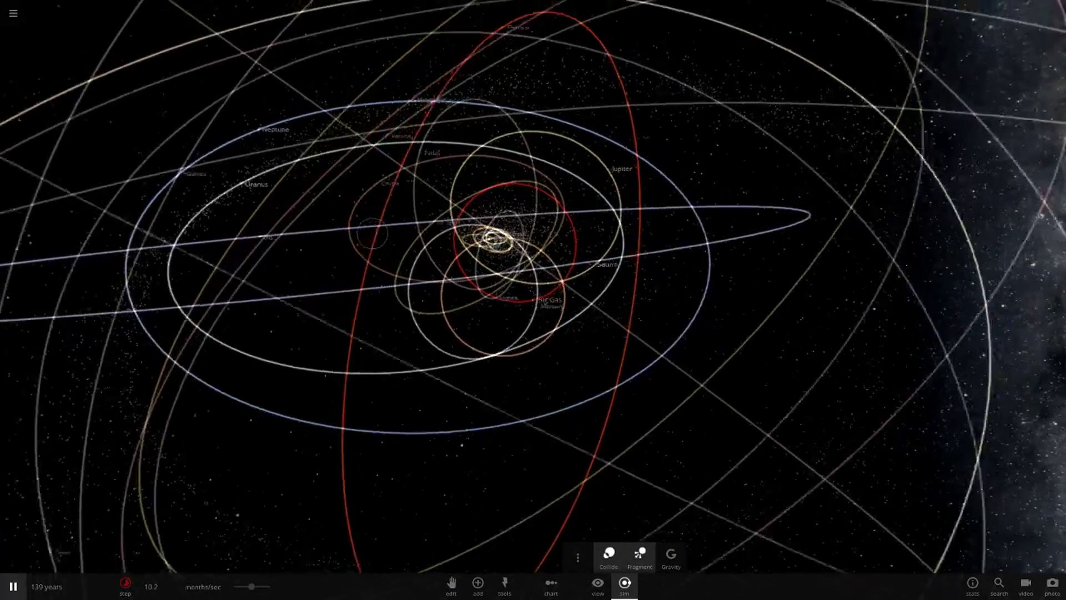
# Hide the orbit lines and set the background to Solid Black.
pyautogui.click(597, 586)
pyautogui.click(529, 557)
pyautogui.moveTo(533, 389); pyautogui.dragTo(455, 360)
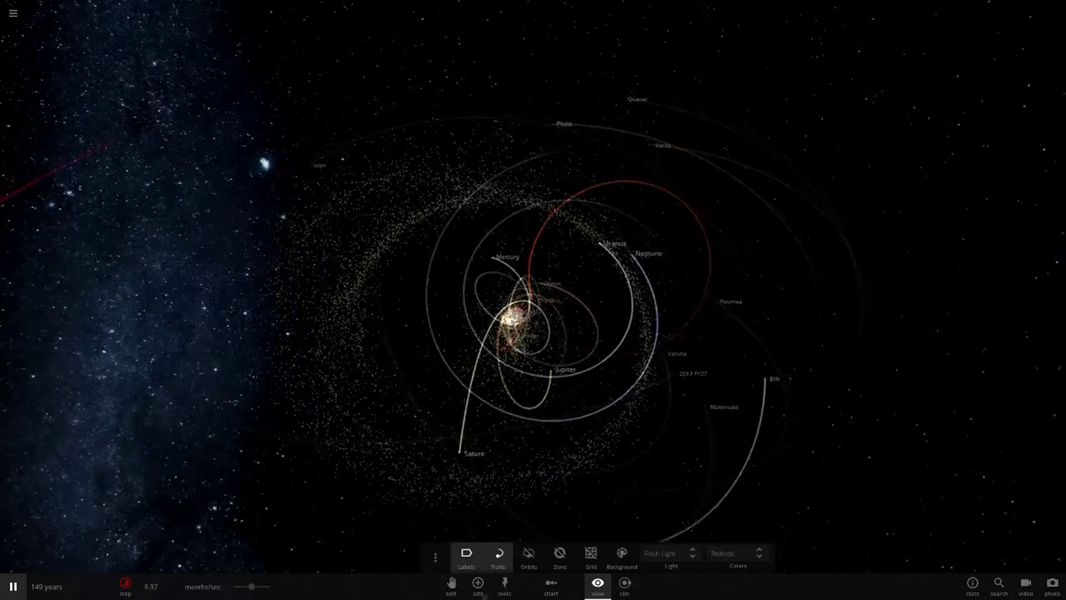
pyautogui.press('o')
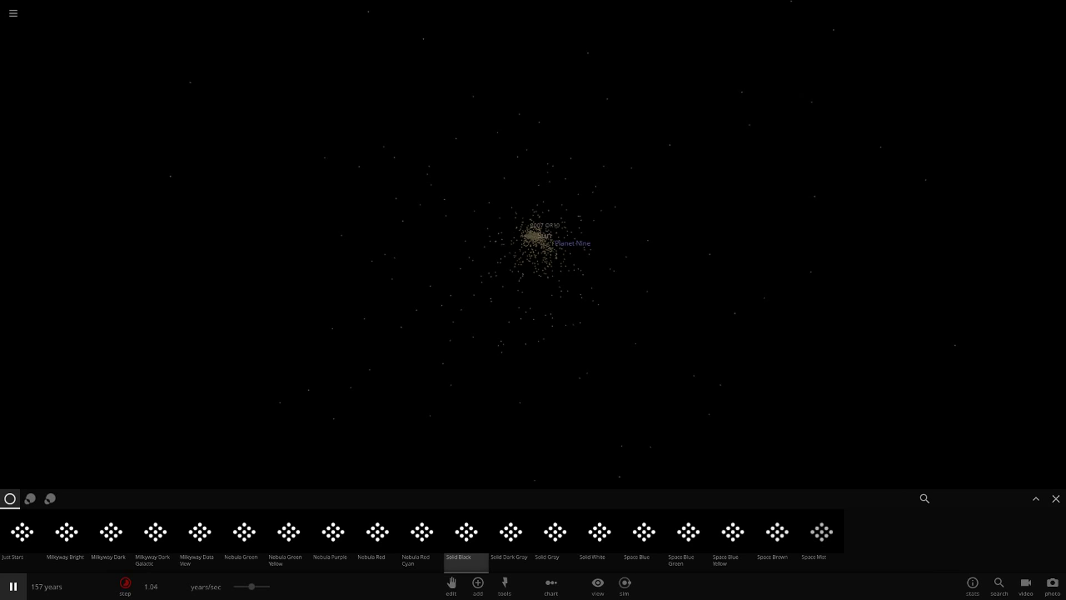
pyautogui.click(1056, 499)
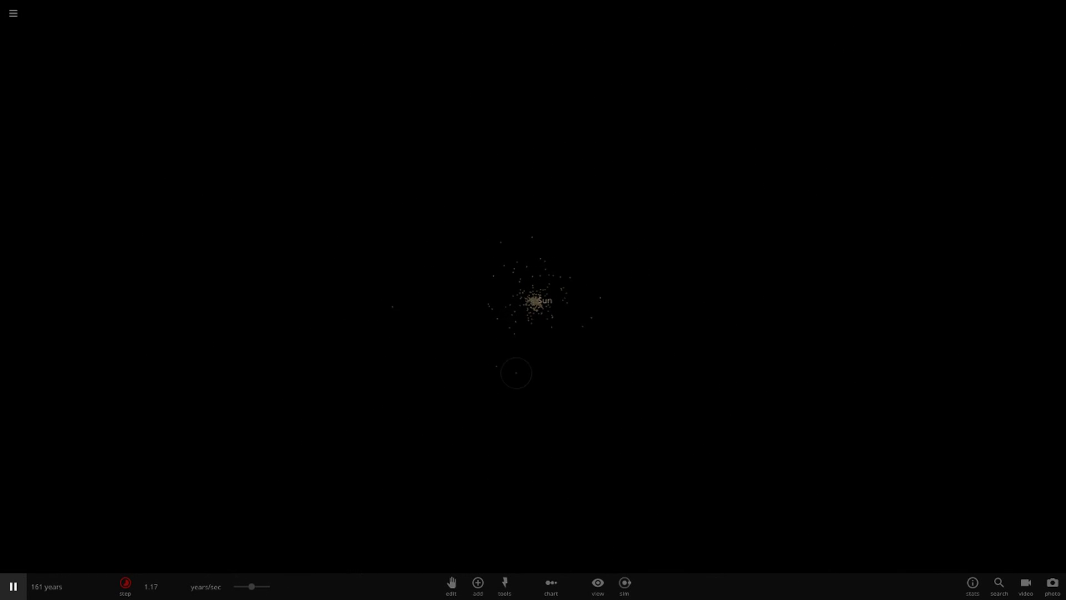
# Focus on the far-flung asteroid and gauge its distance from the Sun with a Mercury orbit preview, without placing the planet.
pyautogui.doubleClick(390, 310)
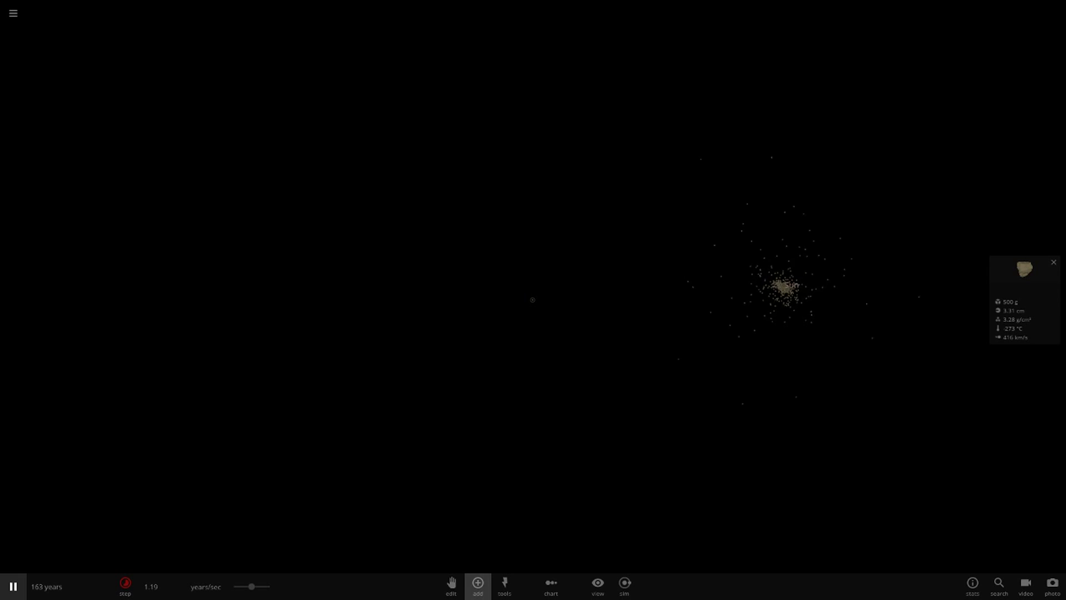
pyautogui.click(478, 587)
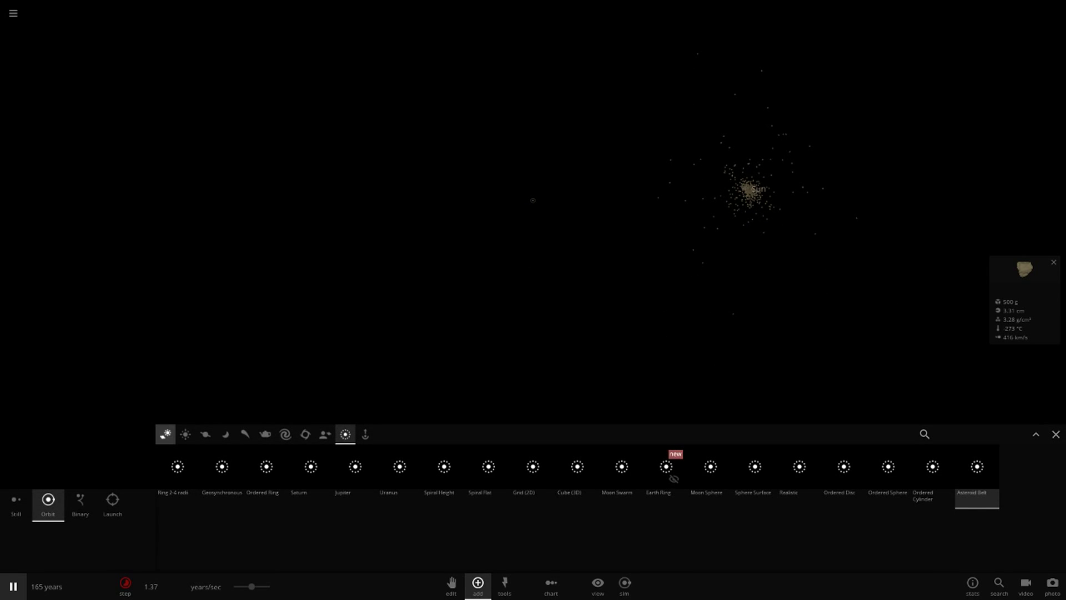
pyautogui.click(165, 433)
pyautogui.click(533, 469)
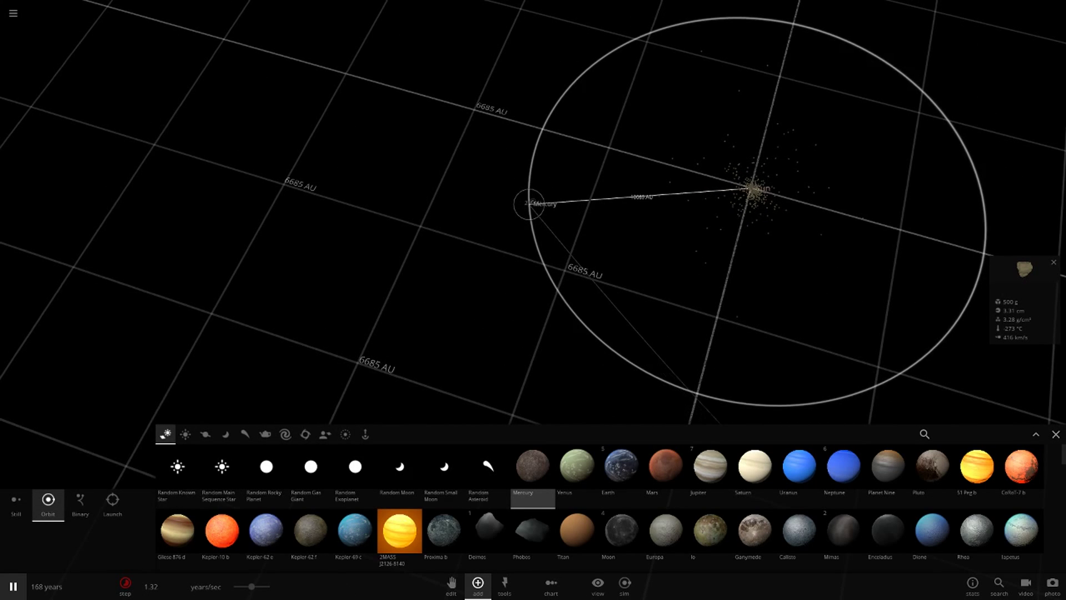
pyautogui.click(1055, 435)
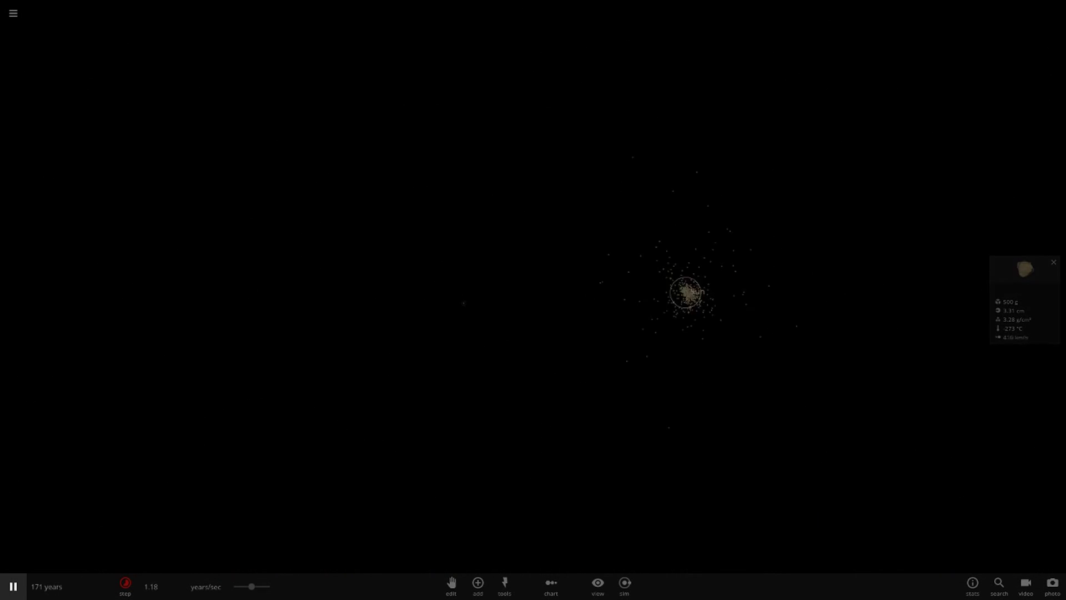
# Find Planet Nine outside the belts, open its properties and pause the simulation.
pyautogui.scroll(10, 533, 300)
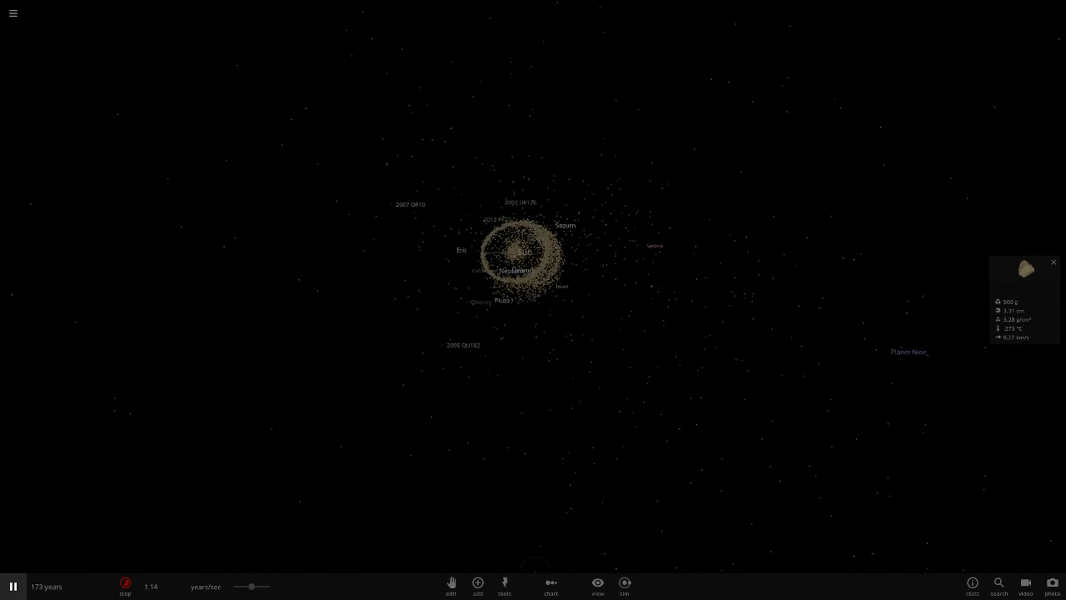
pyautogui.scroll(-4, 532, 300)
pyautogui.doubleClick(661, 318)
pyautogui.scroll(-5, 661, 318)
pyautogui.press('space')
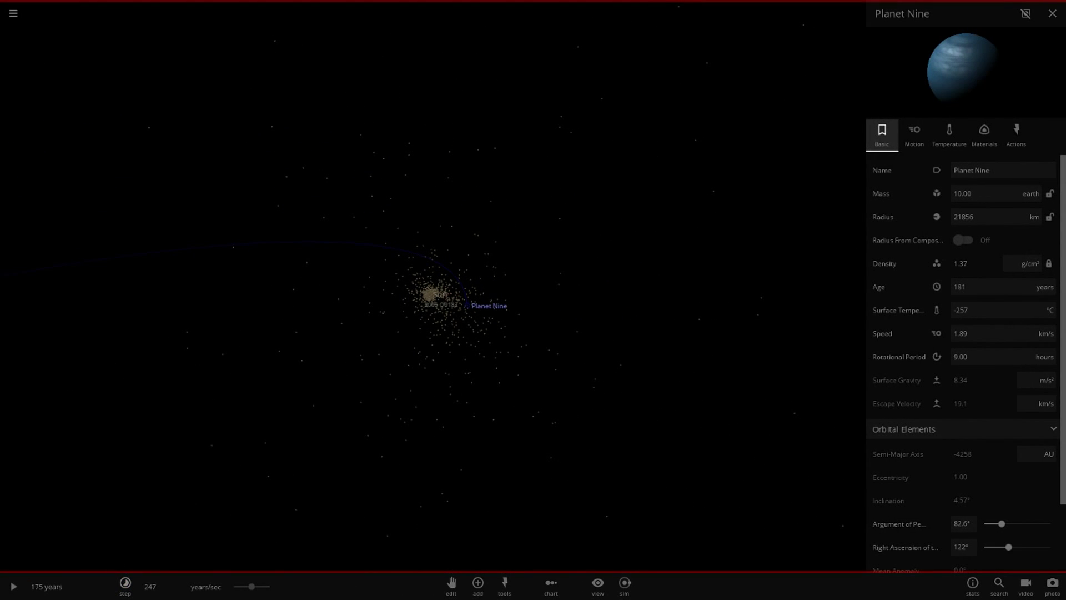
# Show the orbit lines and examine Planet Nine's orbital elements and motion values.
pyautogui.click(598, 584)
pyautogui.click(529, 555)
pyautogui.click(913, 133)
pyautogui.scroll(-5, 960, 333)
pyautogui.scroll(-3, 963, 361)
pyautogui.scroll(5, 433, 300)
pyautogui.scroll(6, 433, 300)
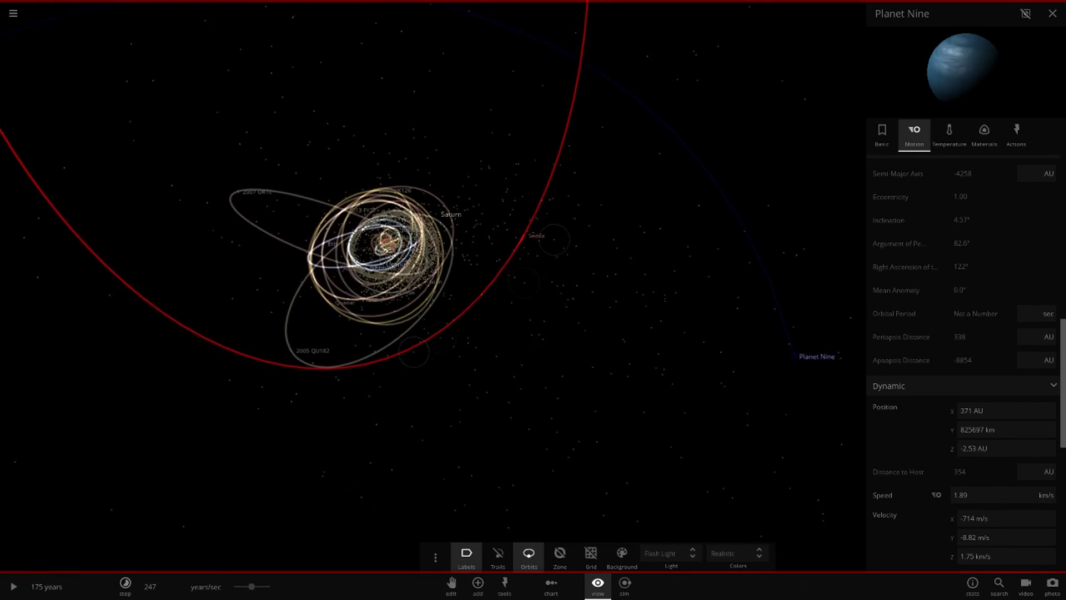
# Open Sedna's motion properties, move its mean anomaly to 194° and back to 0, and close the properties.
pyautogui.click(523, 237)
pyautogui.scroll(-3, 523, 237)
pyautogui.moveTo(987, 290); pyautogui.dragTo(1021, 290)
pyautogui.scroll(1, 999, 311)
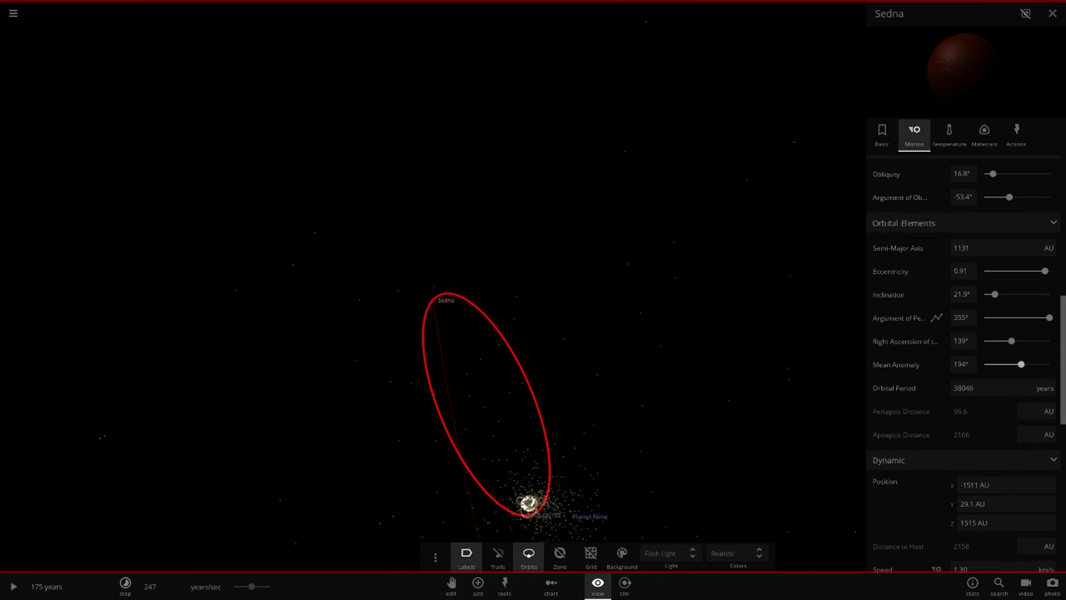
pyautogui.scroll(-5, 433, 300)
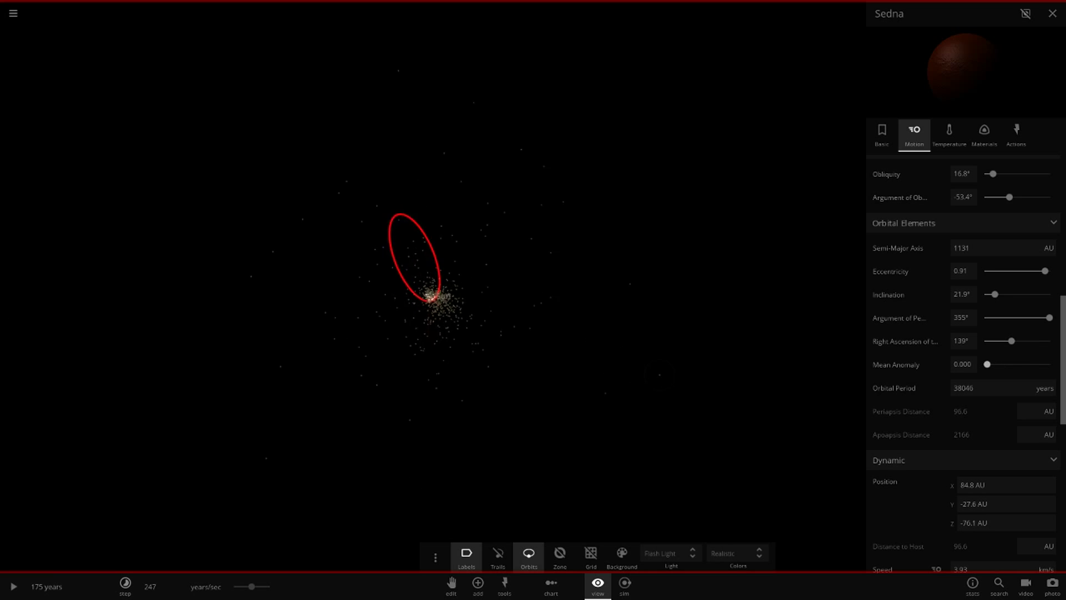
pyautogui.scroll(5, 433, 300)
pyautogui.click(1052, 13)
pyautogui.scroll(-3, 533, 300)
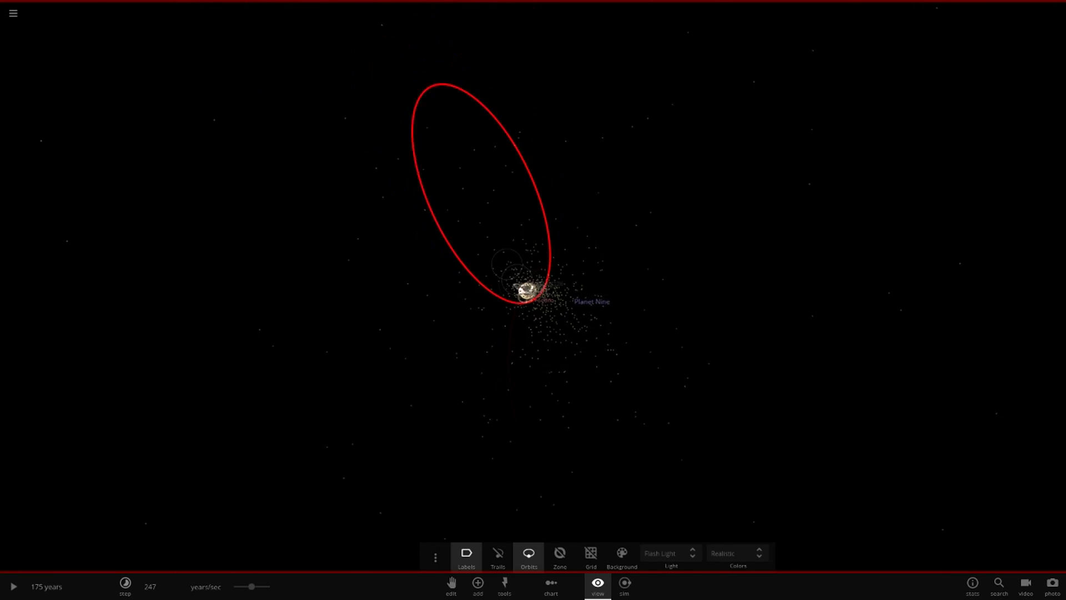
pyautogui.scroll(-2, 533, 300)
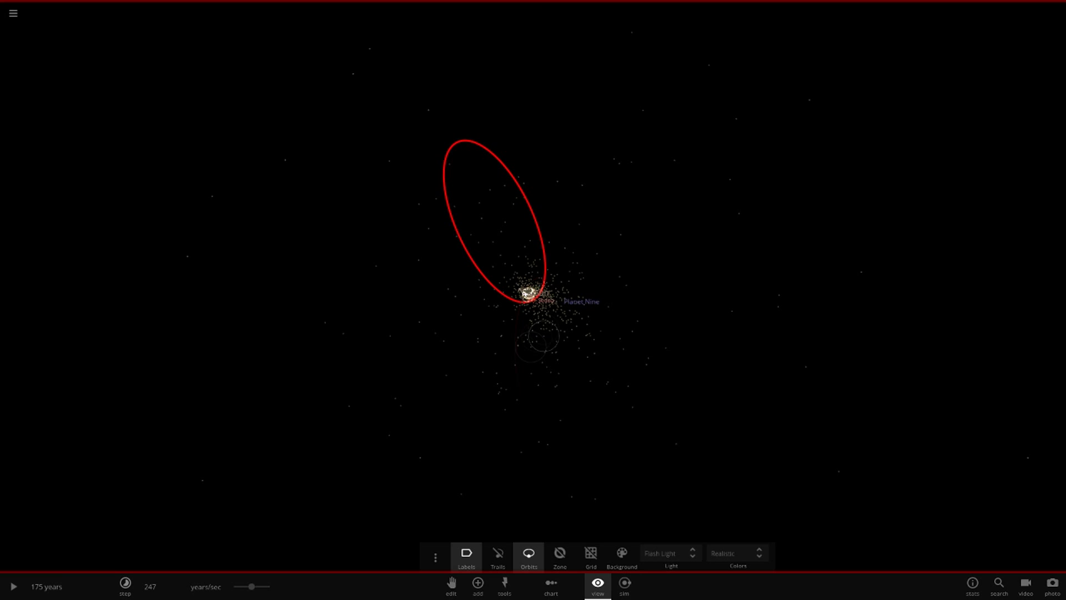
# Check the simulation's time step, tolerance and accuracy settings again and close them.
pyautogui.scroll(8, 541, 352)
pyautogui.moveTo(538, 354); pyautogui.dragTo(527, 316)
pyautogui.click(1052, 13)
pyautogui.click(467, 201)
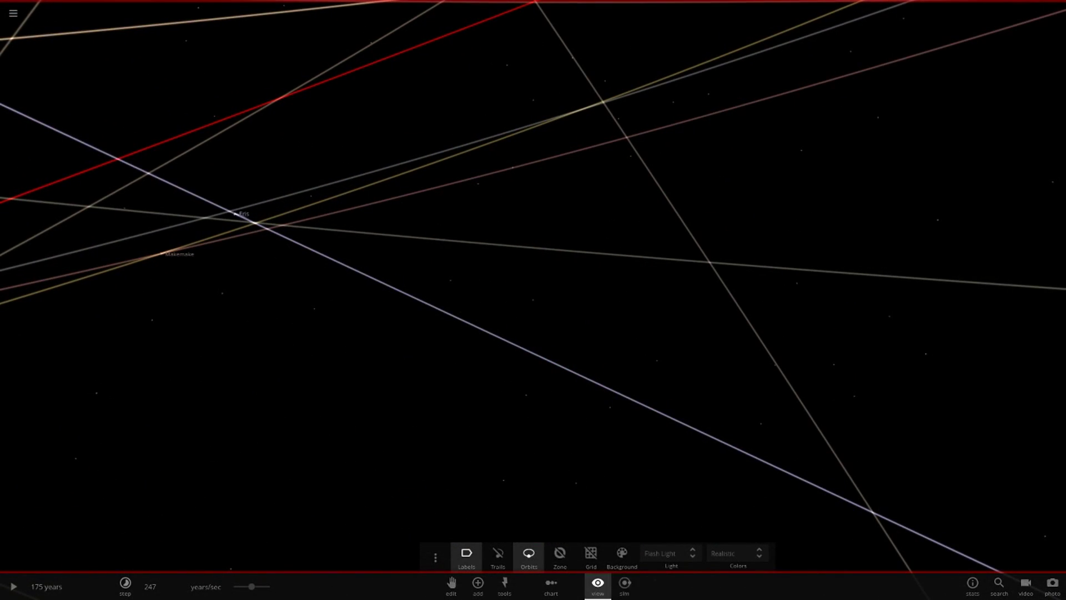
pyautogui.click(625, 584)
pyautogui.click(578, 557)
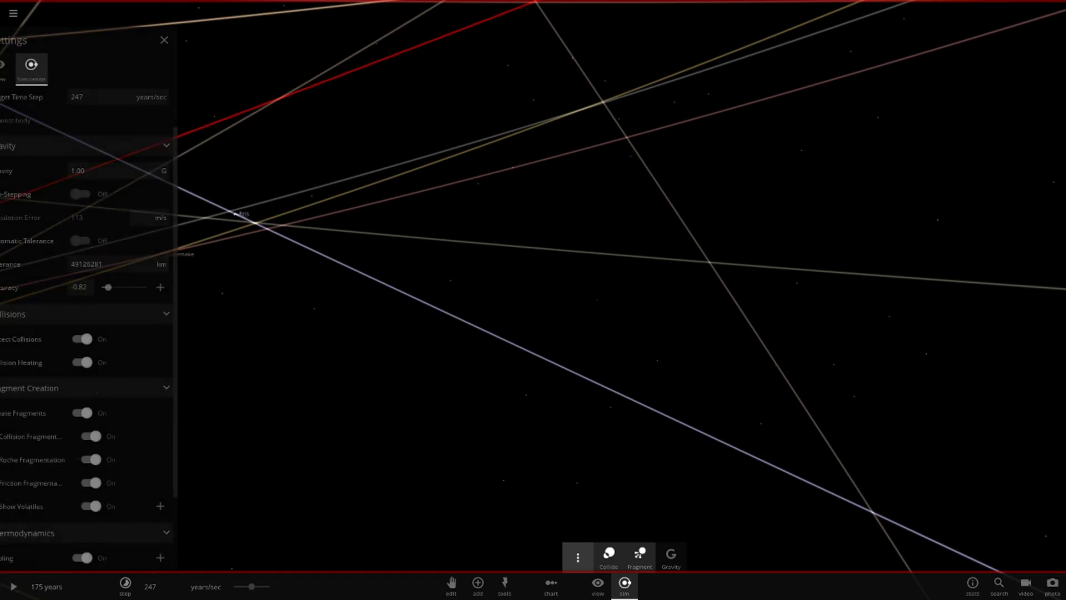
pyautogui.click(181, 40)
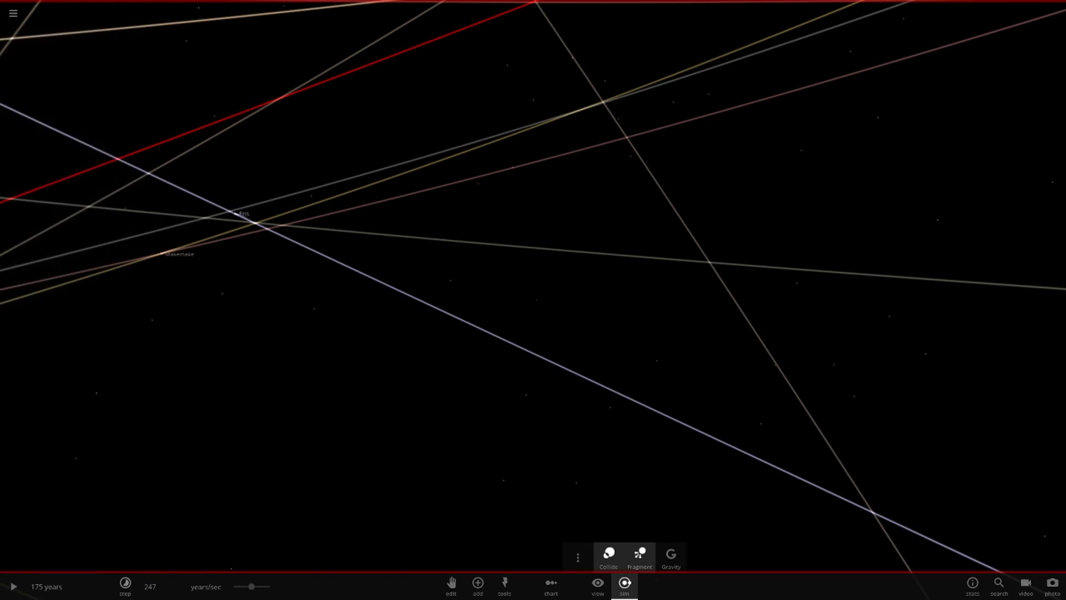
# Check the gas planet's properties, close them and center the view on the Sun to examine the inner planets' orbits.
pyautogui.scroll(-10, 543, 320)
pyautogui.click(543, 327)
pyautogui.click(1052, 13)
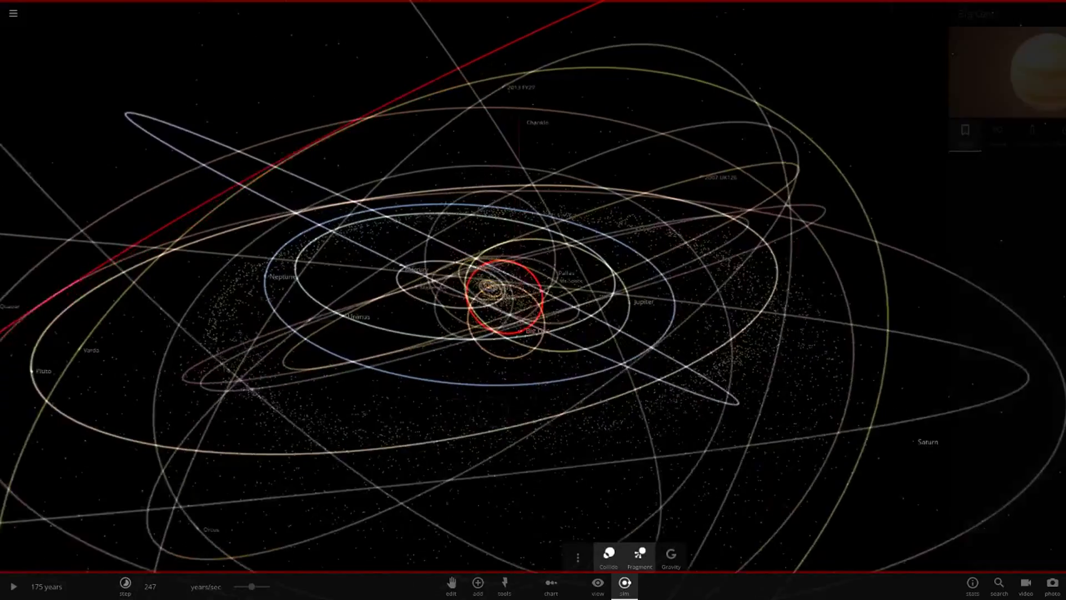
pyautogui.doubleClick(508, 294)
pyautogui.scroll(10, 508, 294)
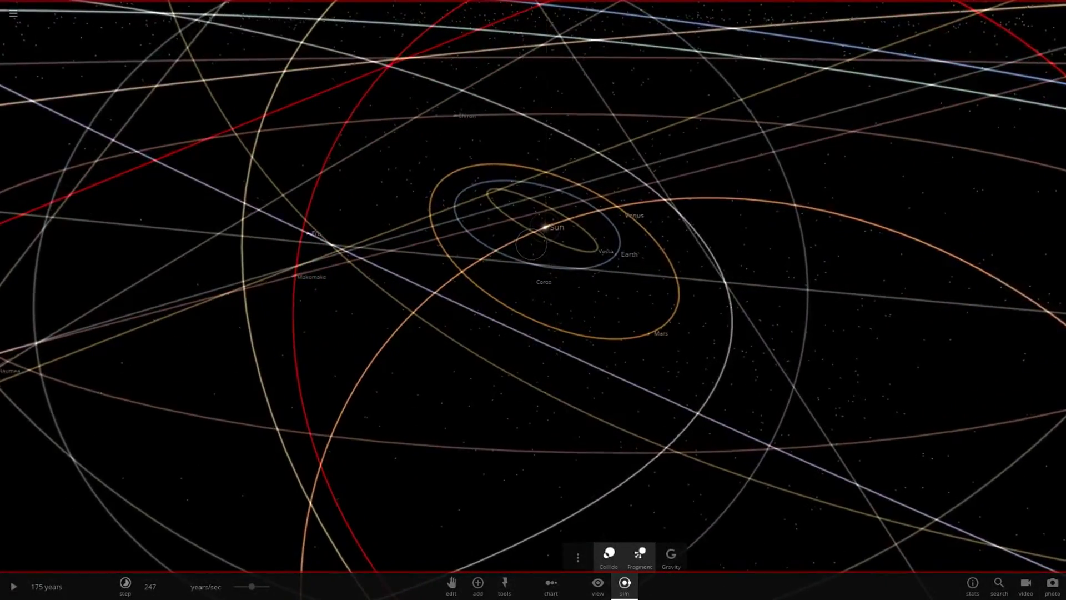
pyautogui.doubleClick(545, 228)
pyautogui.scroll(-5, 533, 300)
pyautogui.moveTo(533, 300)
pyautogui.mouseDown(button='right')
pyautogui.moveTo(583, 272)
pyautogui.moveTo(527, 303)
pyautogui.mouseUp(button='right')
# Resume the simulation and raise the target speed to 694895 years/sec.
pyautogui.press('space')
pyautogui.scroll(-5, 533, 300)
pyautogui.moveTo(251, 586); pyautogui.dragTo(269, 587)
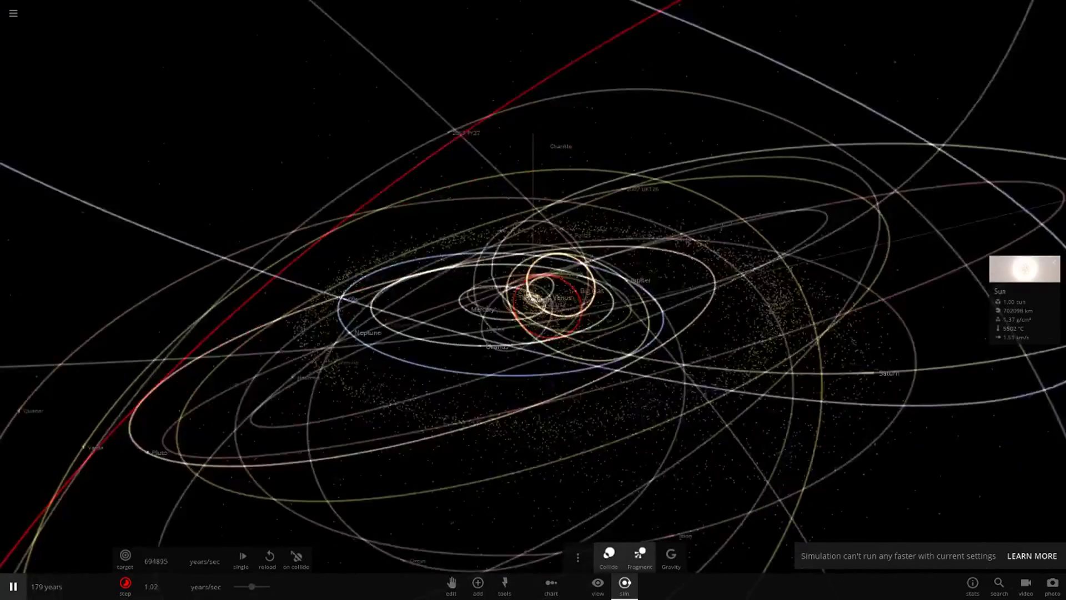
# Set the simulation accuracy to -1.00 and the tolerance to 1.17 AU, close the settings and view the whole system.
pyautogui.click(577, 557)
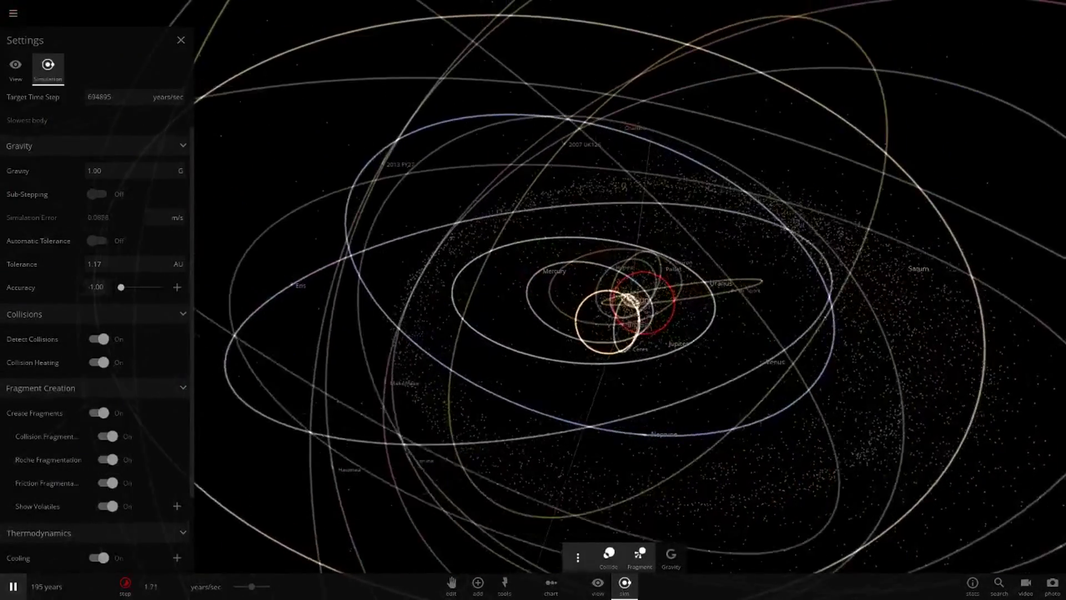
pyautogui.click(181, 40)
pyautogui.scroll(-10, 714, 190)
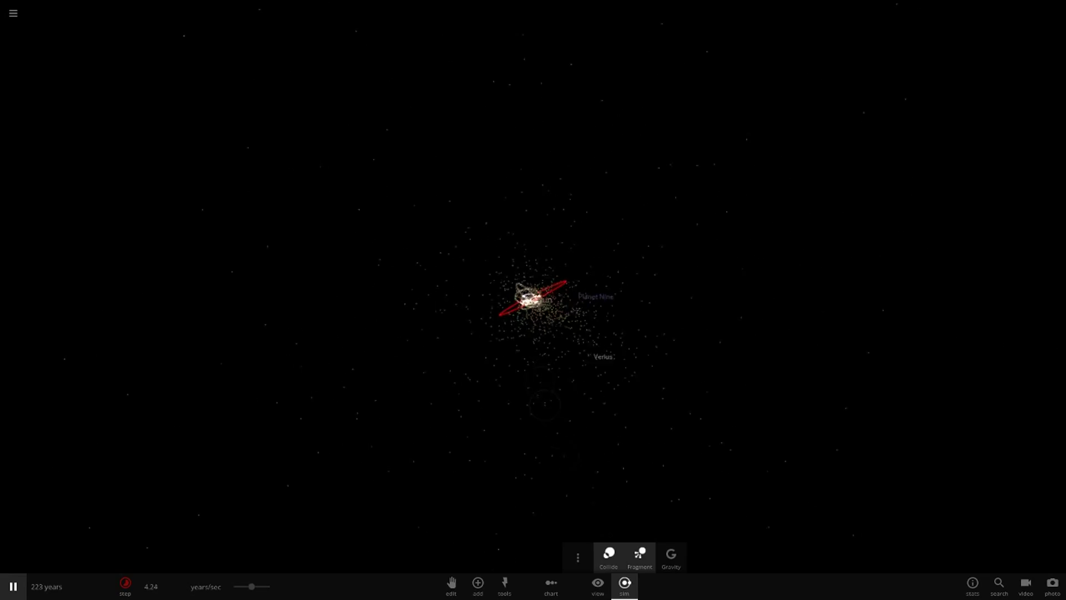
pyautogui.scroll(10, 532, 300)
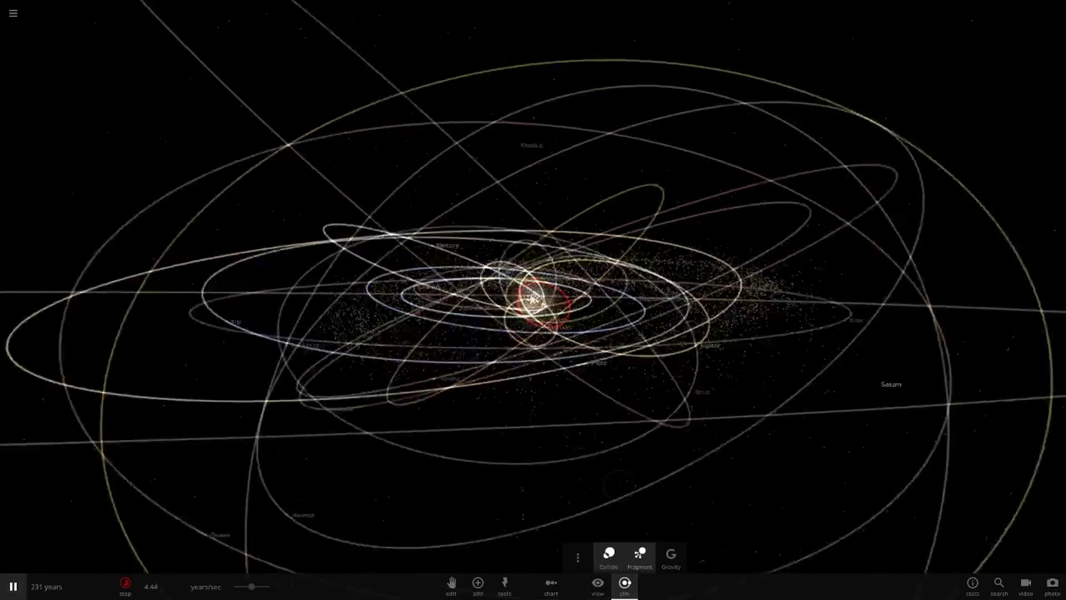
# Pause the simulation, center the view on Earth, and open and close its properties.
pyautogui.press('space')
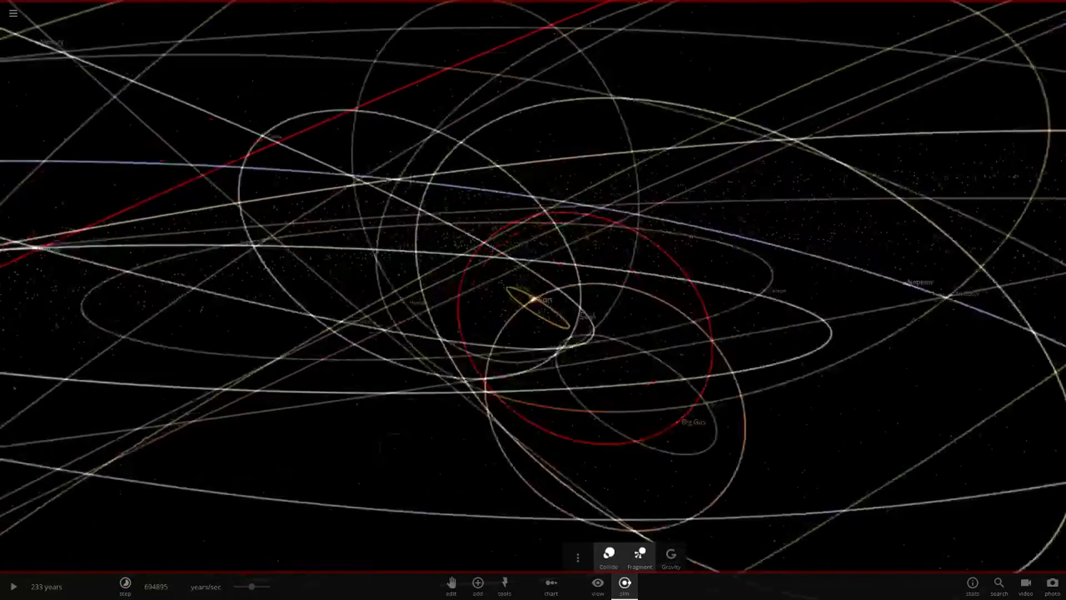
pyautogui.scroll(5, 575, 395)
pyautogui.click(575, 395)
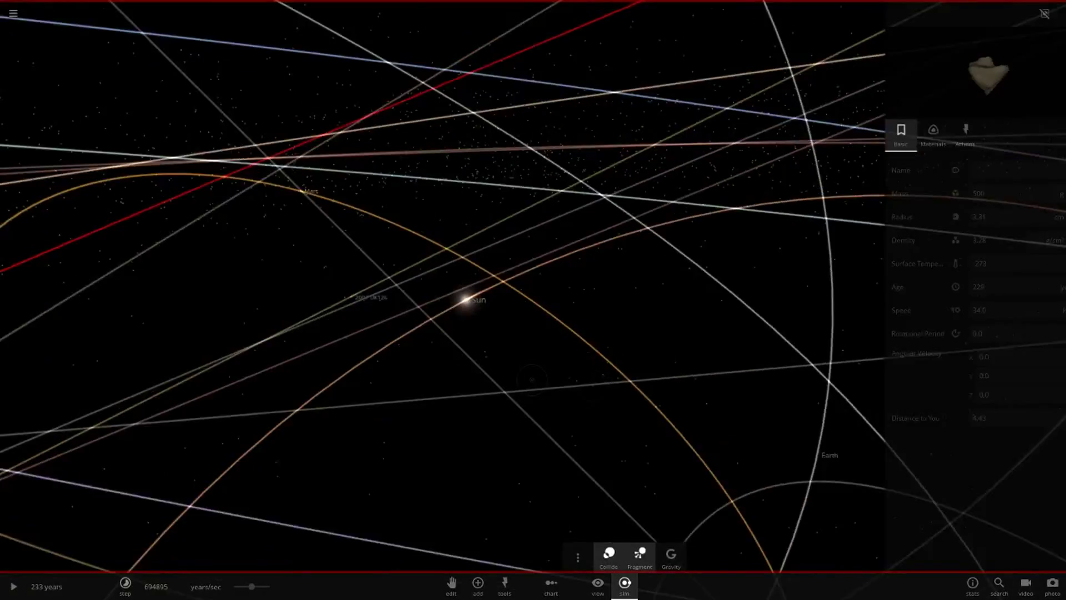
pyautogui.scroll(-5, 525, 405)
pyautogui.doubleClick(526, 351)
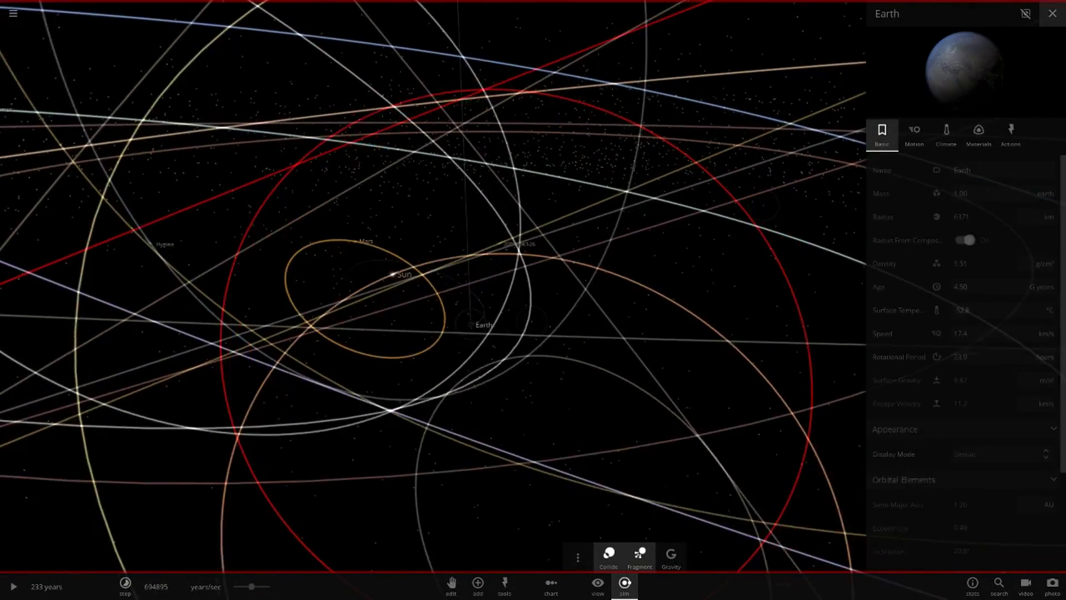
pyautogui.click(1052, 13)
pyautogui.scroll(3, 533, 299)
# Hide the orbit lines and labels to view Earth close up.
pyautogui.click(598, 586)
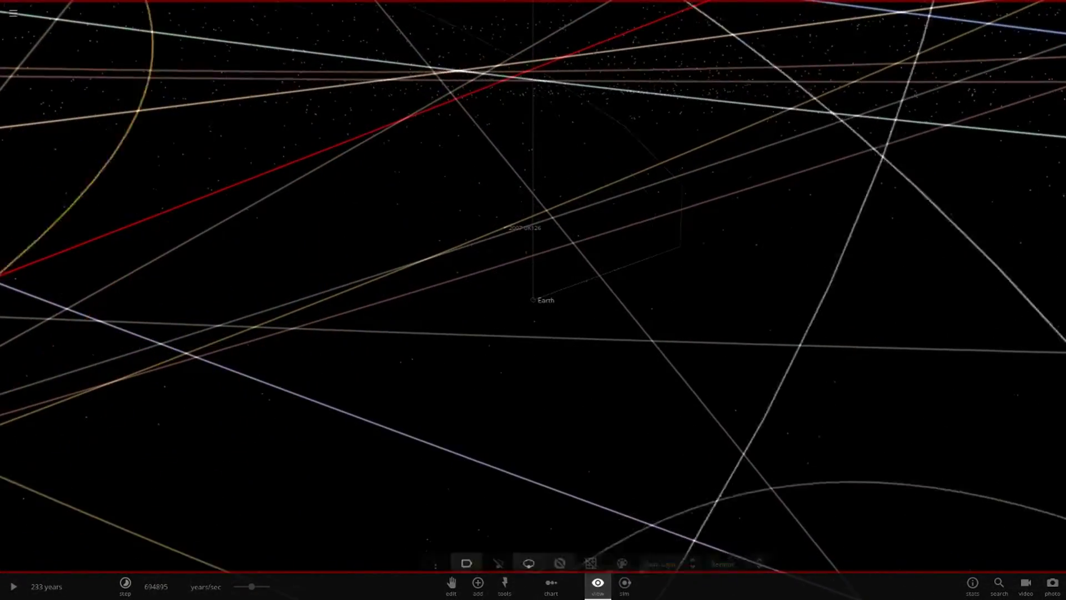
pyautogui.click(528, 557)
pyautogui.click(466, 557)
pyautogui.scroll(-5, 533, 299)
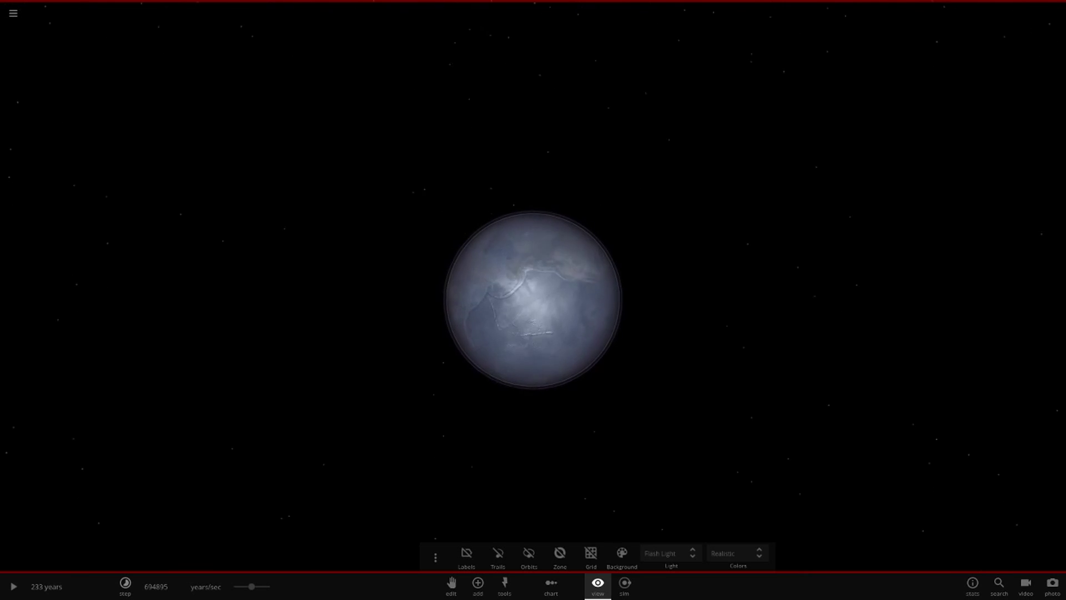
# Change the light mode and view the sky from just above Earth's surface.
pyautogui.click(671, 553)
pyautogui.click(671, 519)
pyautogui.moveTo(669, 500); pyautogui.dragTo(655, 444, button='right')
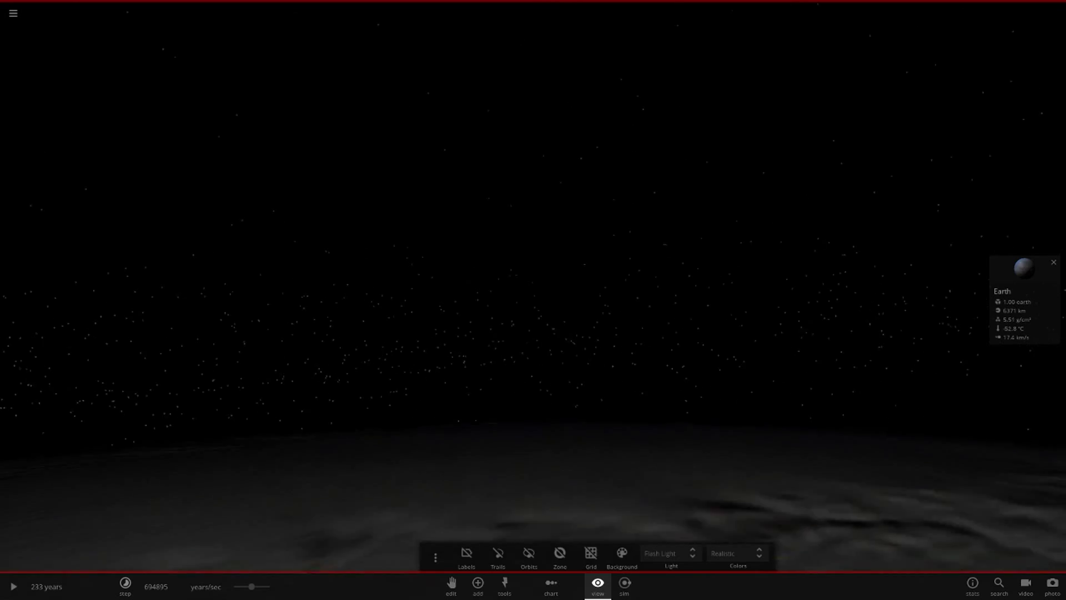
# Pull back from Earth's surface and look at the whole planet from different angles and distances.
pyautogui.moveTo(854, 445); pyautogui.dragTo(668, 484, button='right')
pyautogui.doubleClick(668, 484)
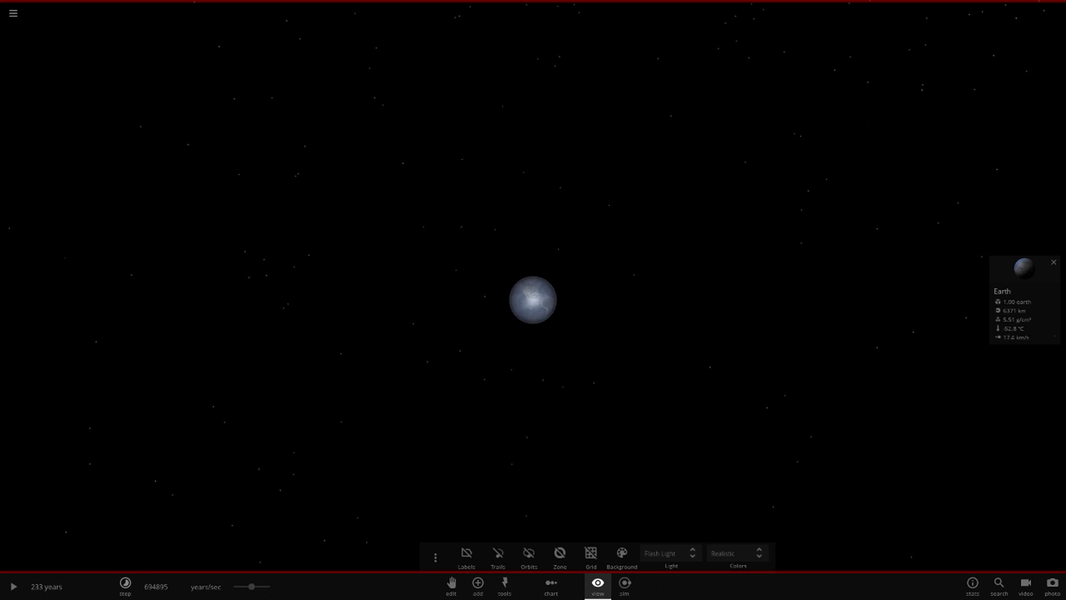
pyautogui.scroll(5, 533, 300)
pyautogui.scroll(-5, 533, 300)
pyautogui.moveTo(532, 300); pyautogui.dragTo(700, 299, button='right')
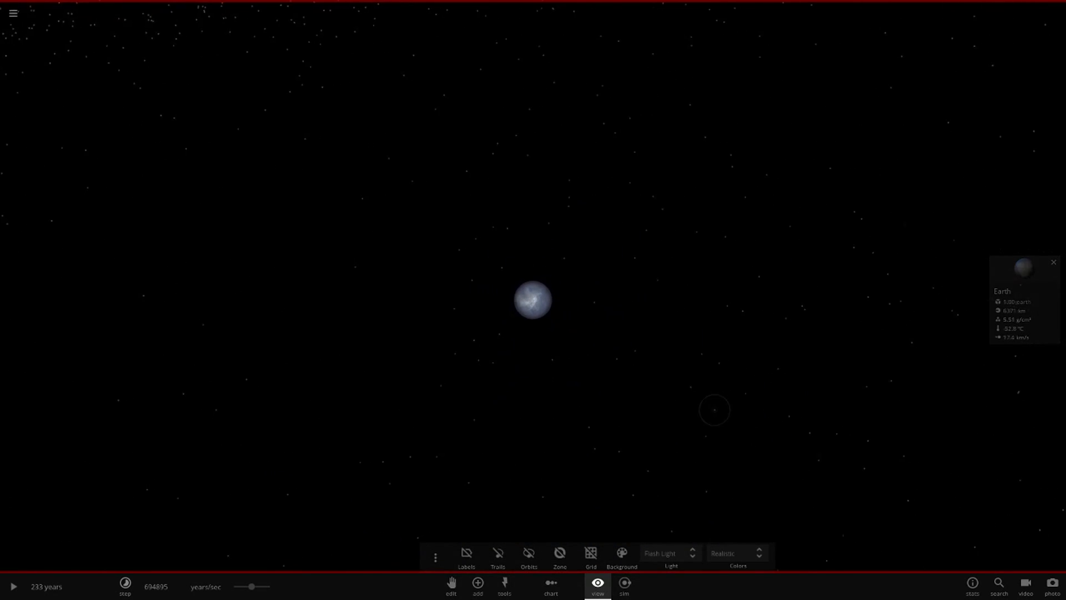
# Set the light mode to Realistic and view Earth from farther away.
pyautogui.click(671, 553)
pyautogui.click(667, 519)
pyautogui.scroll(-2, 736, 391)
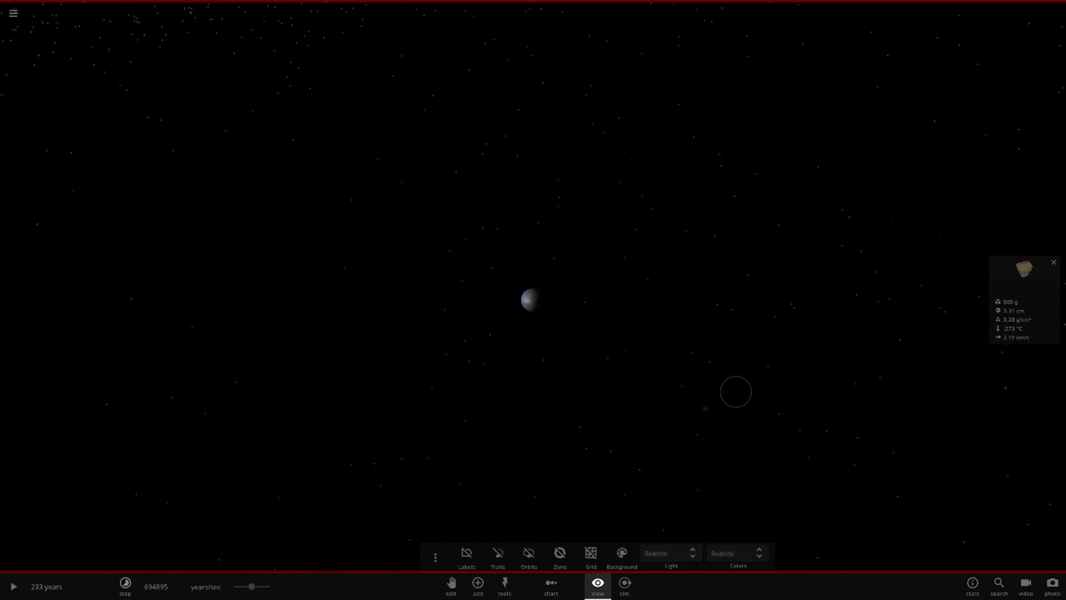
# Resume the simulation with the orbit lines shown and adjust its speed while viewing the whole system.
pyautogui.press('space')
pyautogui.click(528, 557)
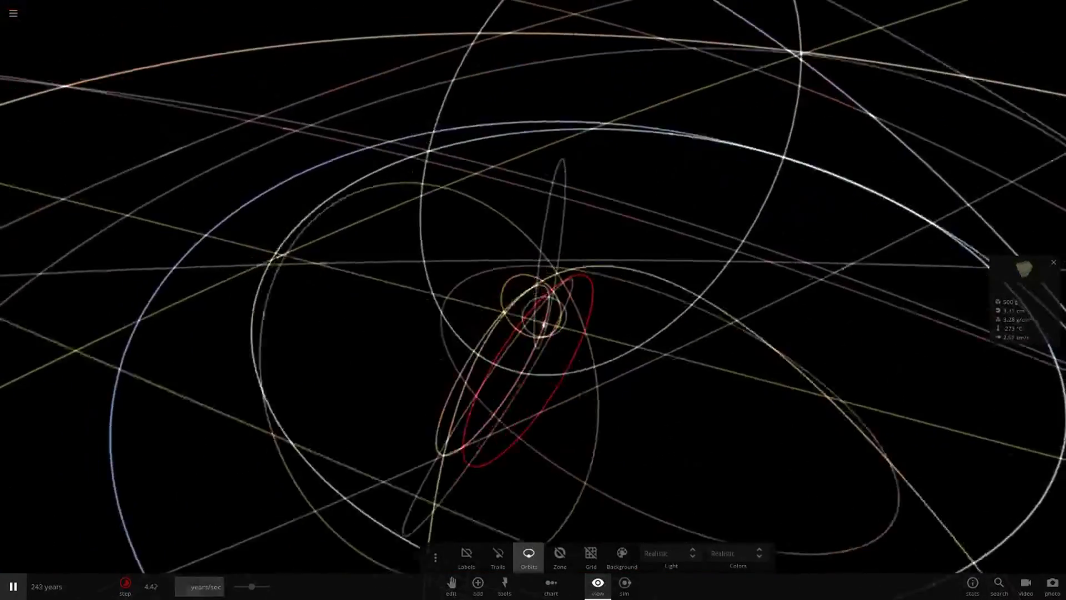
pyautogui.moveTo(252, 586); pyautogui.dragTo(234, 587)
pyautogui.scroll(-10, 533, 299)
# Set the light mode to Flash Light and view the inner orbits more closely.
pyautogui.click(671, 552)
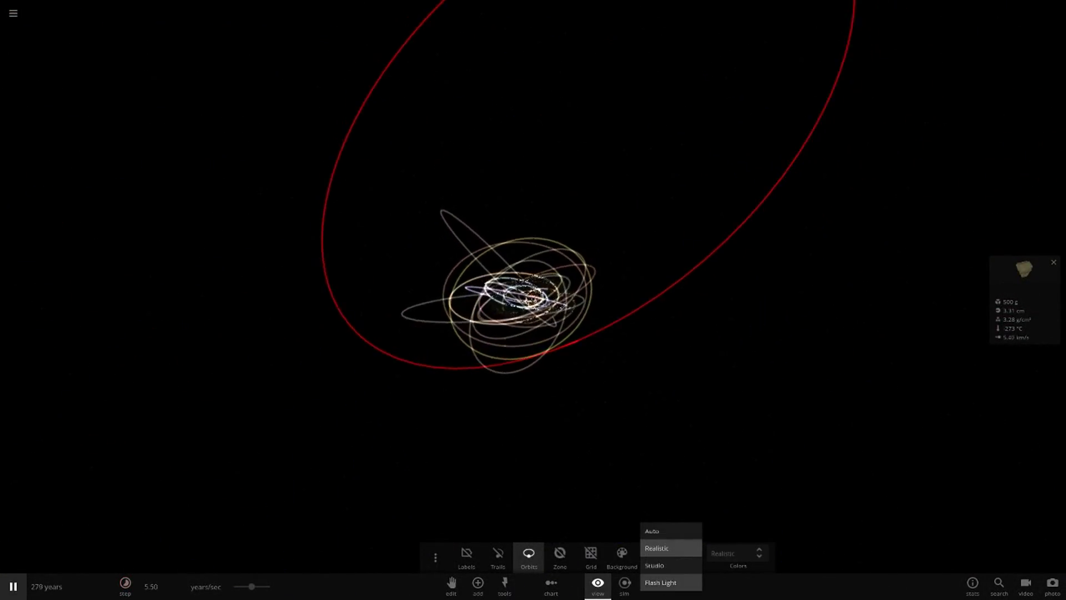
pyautogui.click(671, 581)
pyautogui.scroll(8, 533, 300)
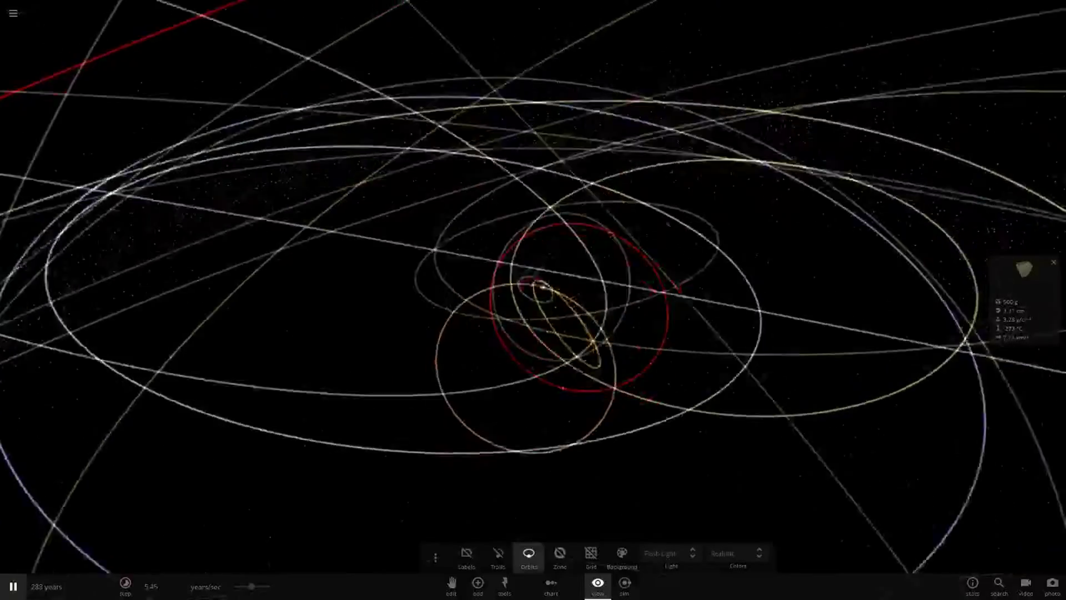
# Slow the simulation to about 4.15 months/sec, center on the Sun and open the simulation settings.
pyautogui.moveTo(252, 586); pyautogui.dragTo(234, 586)
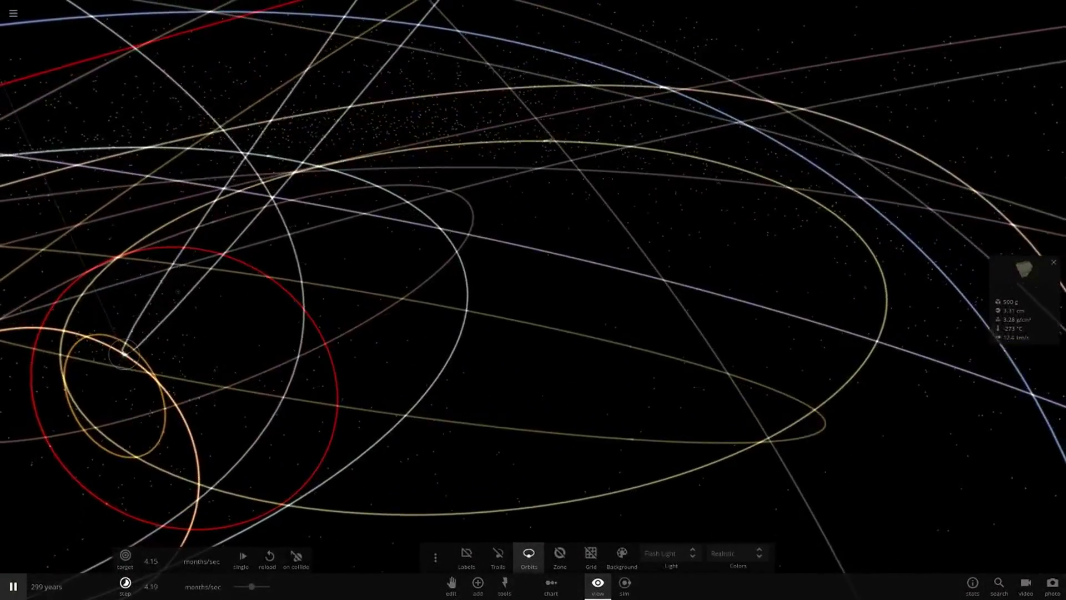
pyautogui.click(121, 351)
pyautogui.click(624, 586)
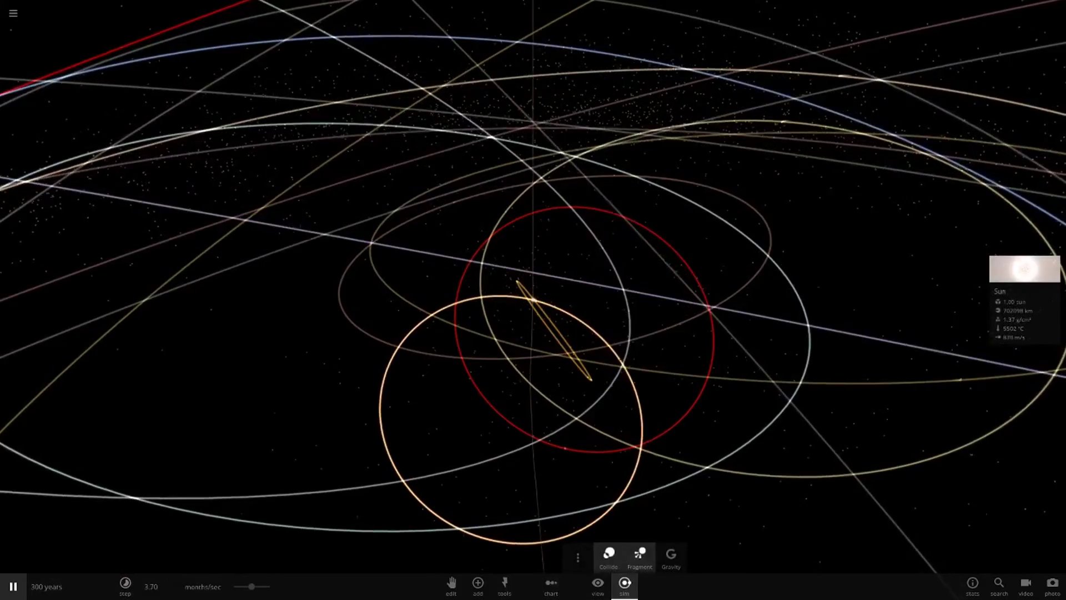
pyautogui.click(577, 557)
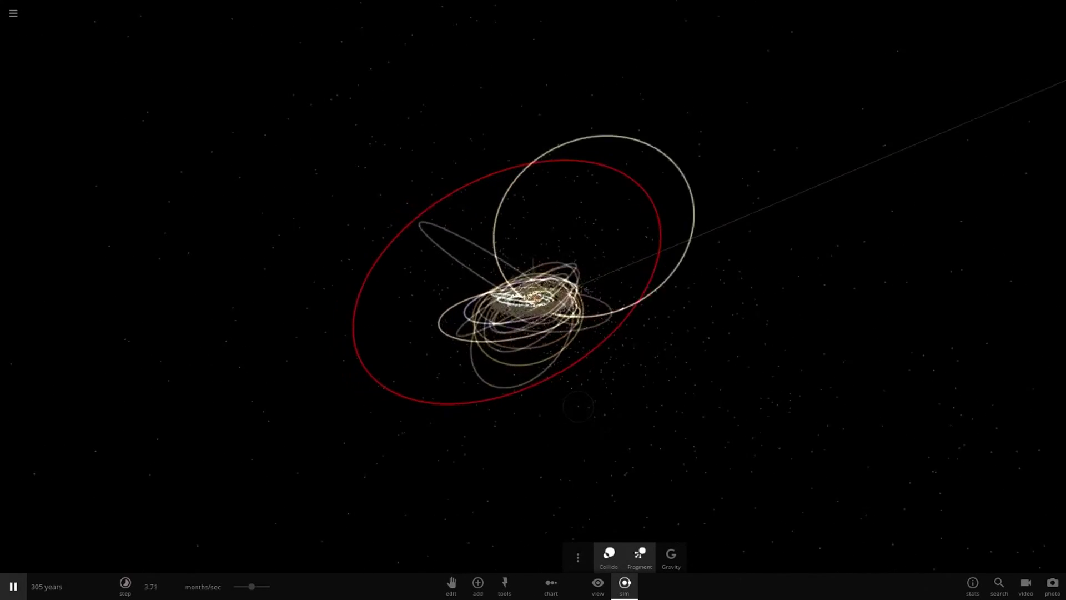
# Examine the scattered orbits around the Sun up close and select Mars.
pyautogui.scroll(10, 578, 406)
pyautogui.doubleClick(547, 391)
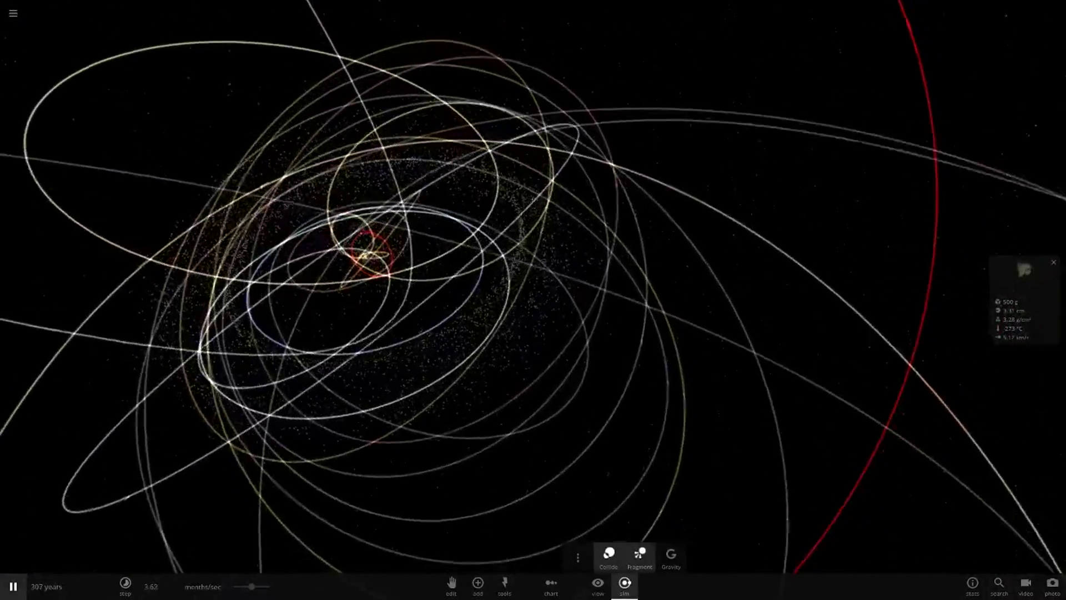
pyautogui.click(367, 253)
pyautogui.scroll(5, 533, 300)
pyautogui.scroll(-5, 533, 300)
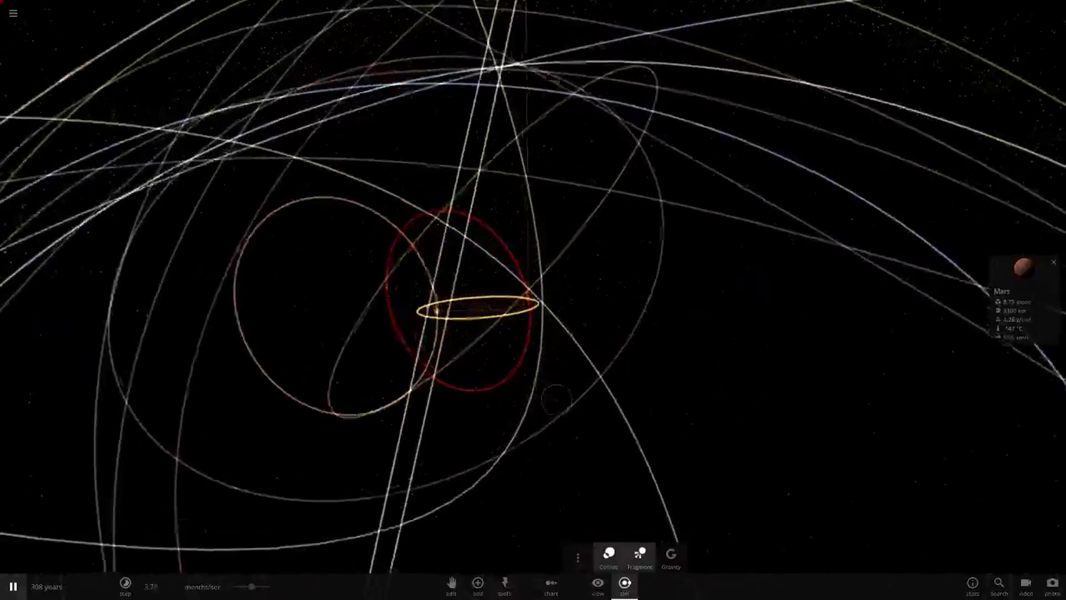